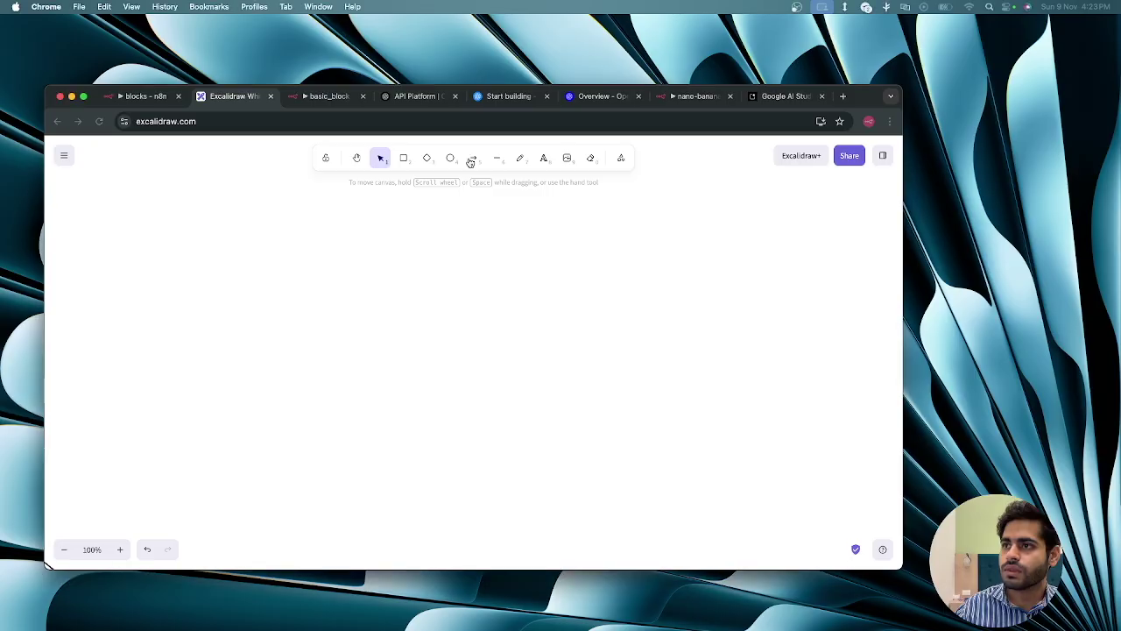
# Step: Draw a long arrow leading into a rounded rectangle and label the rectangle "transform"
pyautogui.click(473, 159)
pyautogui.moveTo(252, 277); pyautogui.dragTo(402, 274)
pyautogui.click(401, 160)
pyautogui.moveTo(398, 233); pyautogui.dragTo(473, 311)
pyautogui.click(542, 159)
pyautogui.click(410, 263)
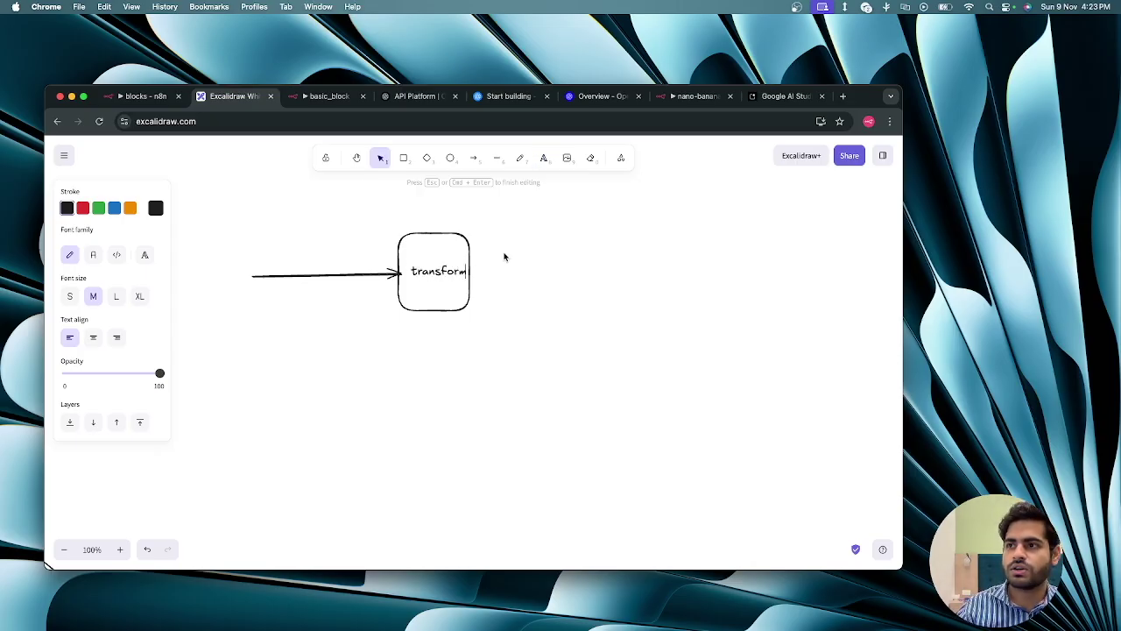
# Step: Draw an arrow going out of the transform box to the right and a second rounded rectangle at its tip
pyautogui.click(466, 161)
pyautogui.moveTo(474, 268); pyautogui.dragTo(586, 264)
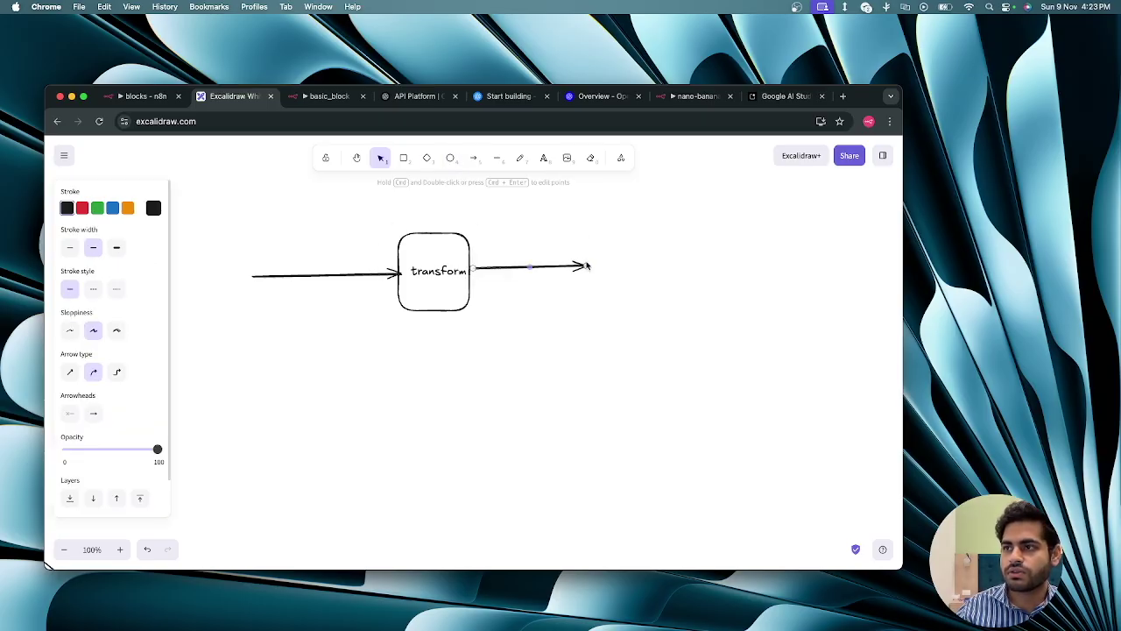
pyautogui.click(403, 158)
pyautogui.moveTo(594, 227); pyautogui.dragTo(676, 308)
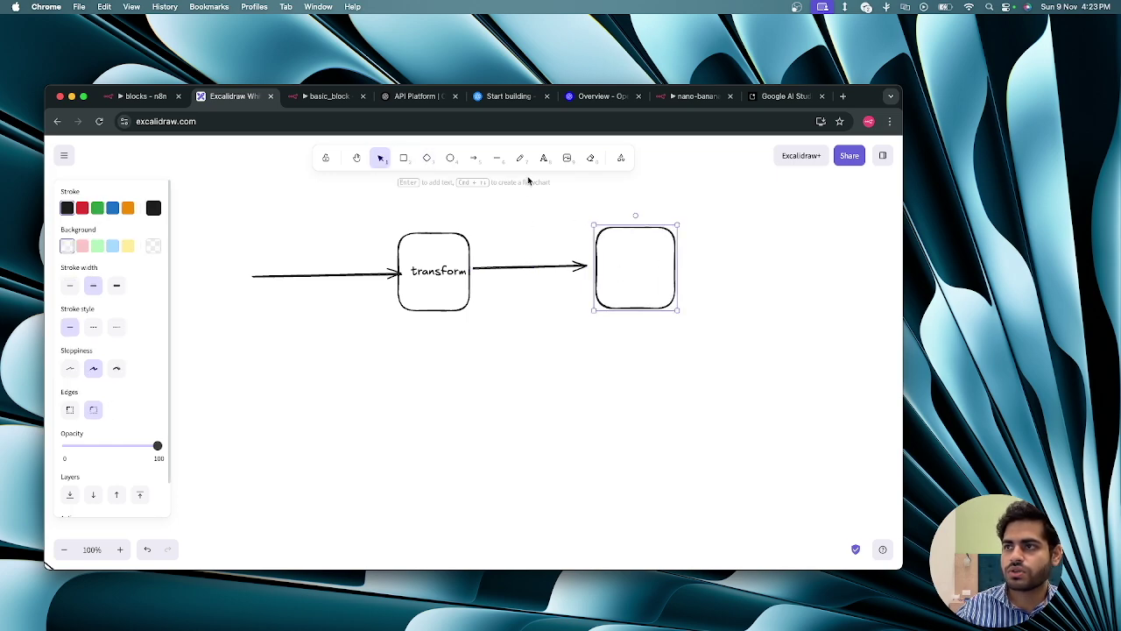
# Step: Label the second rectangle "Action" and draw an outgoing arrow from its right side
pyautogui.press('t')
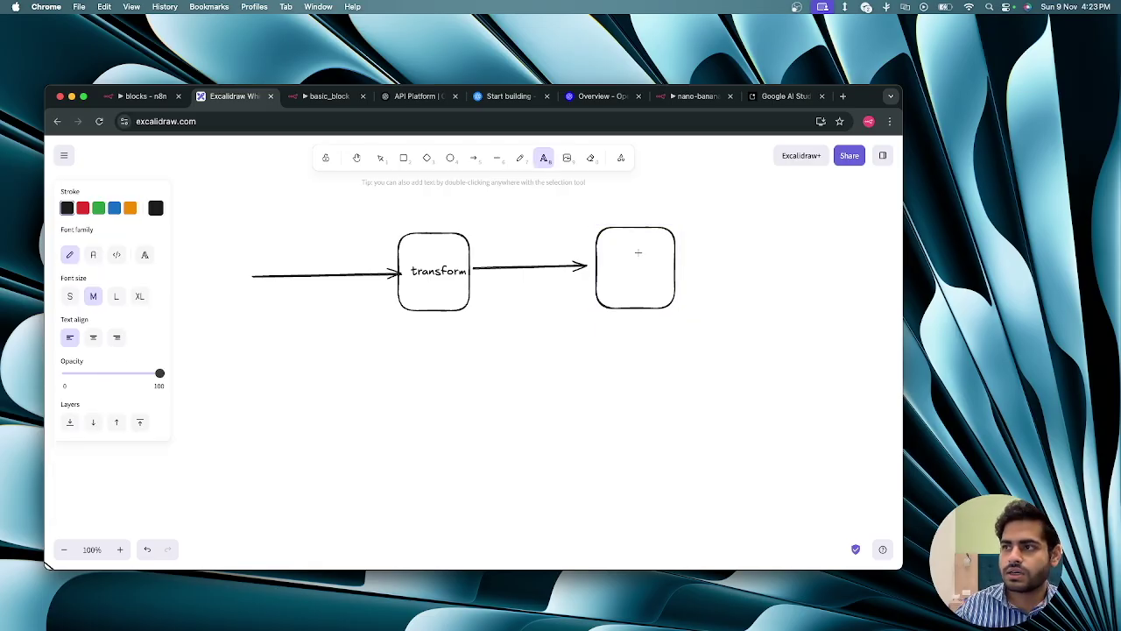
pyautogui.click(600, 269)
pyautogui.write('Action')
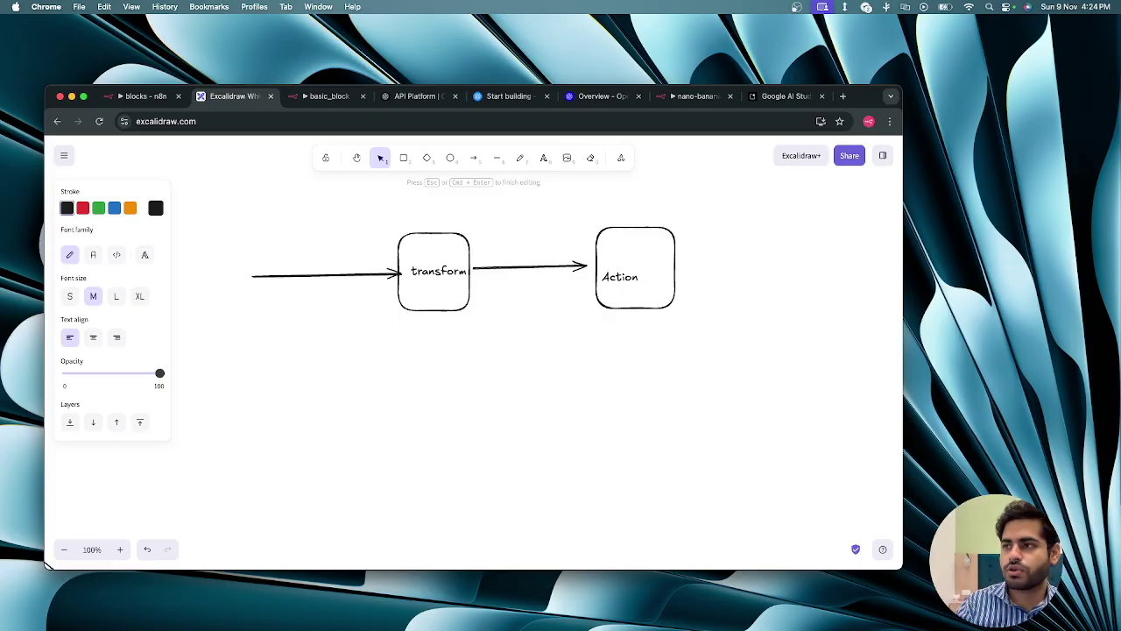
pyautogui.click(472, 158)
pyautogui.moveTo(679, 264); pyautogui.dragTo(790, 268)
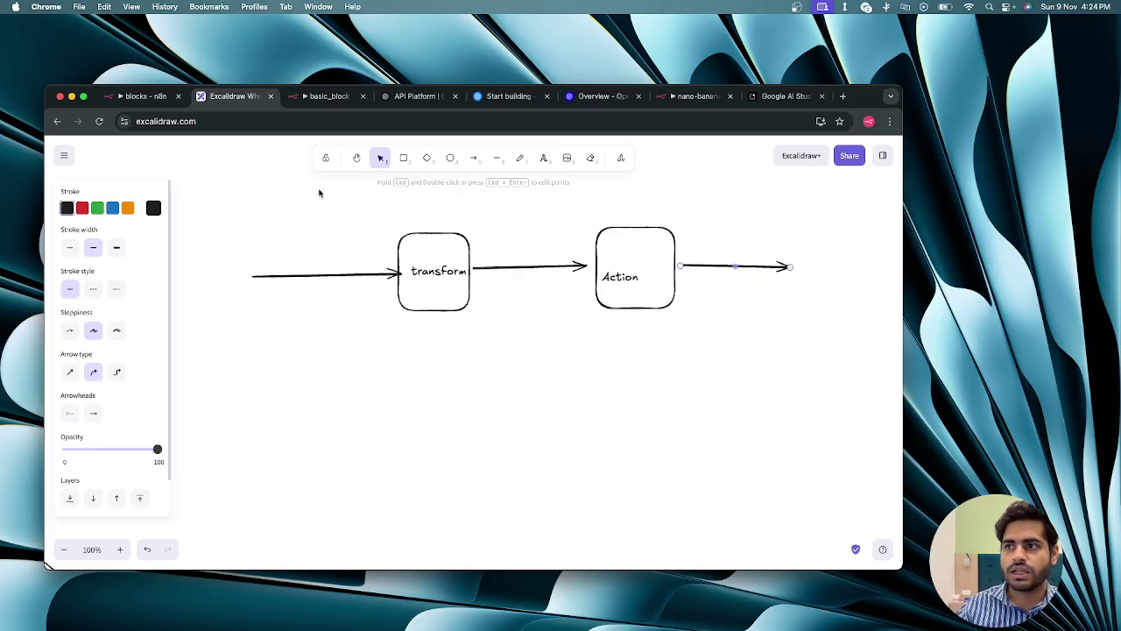
# Step: Duplicate the whole transform-to-Action flow and place the copy below the original
pyautogui.moveTo(237, 205); pyautogui.dragTo(811, 375)
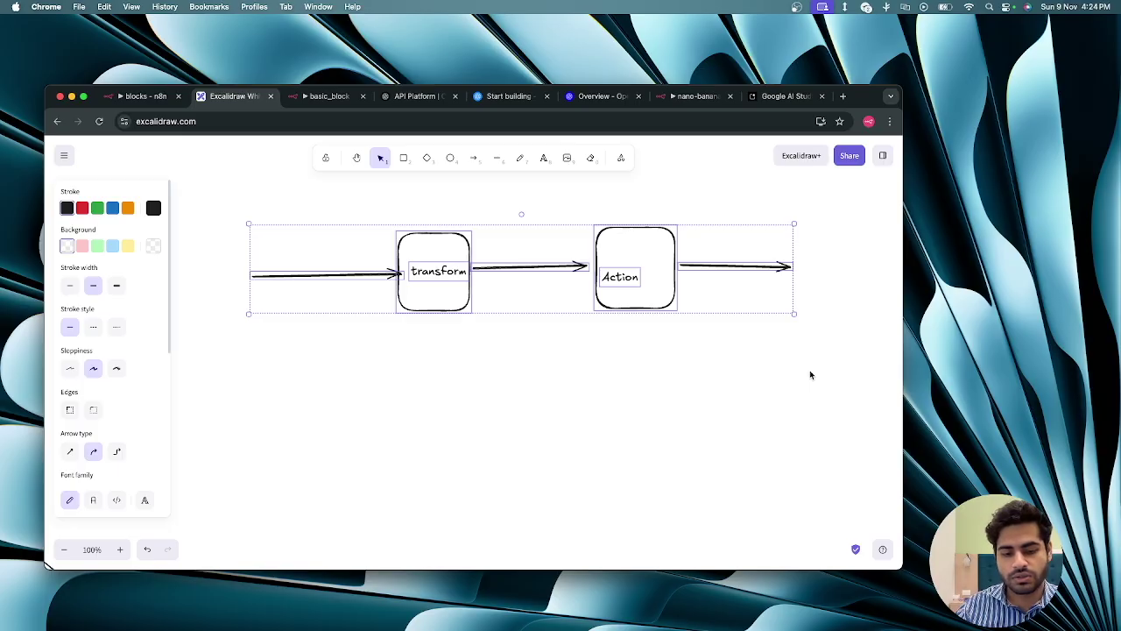
pyautogui.press('super+c')
pyautogui.press('super+v')
pyautogui.moveTo(759, 360); pyautogui.dragTo(438, 411)
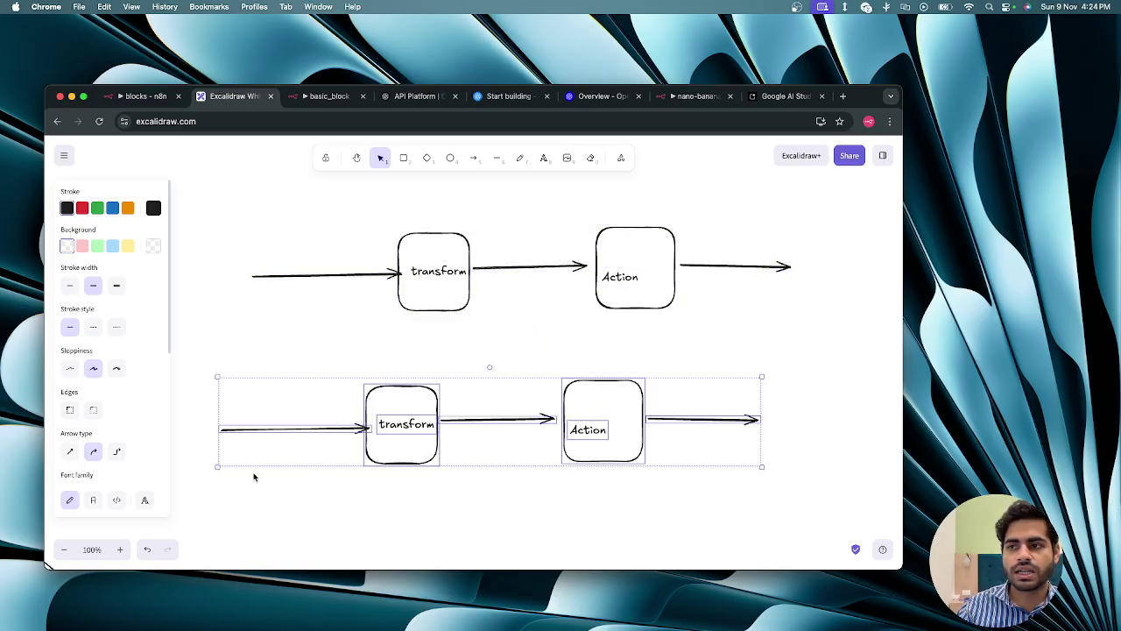
pyautogui.click(573, 346)
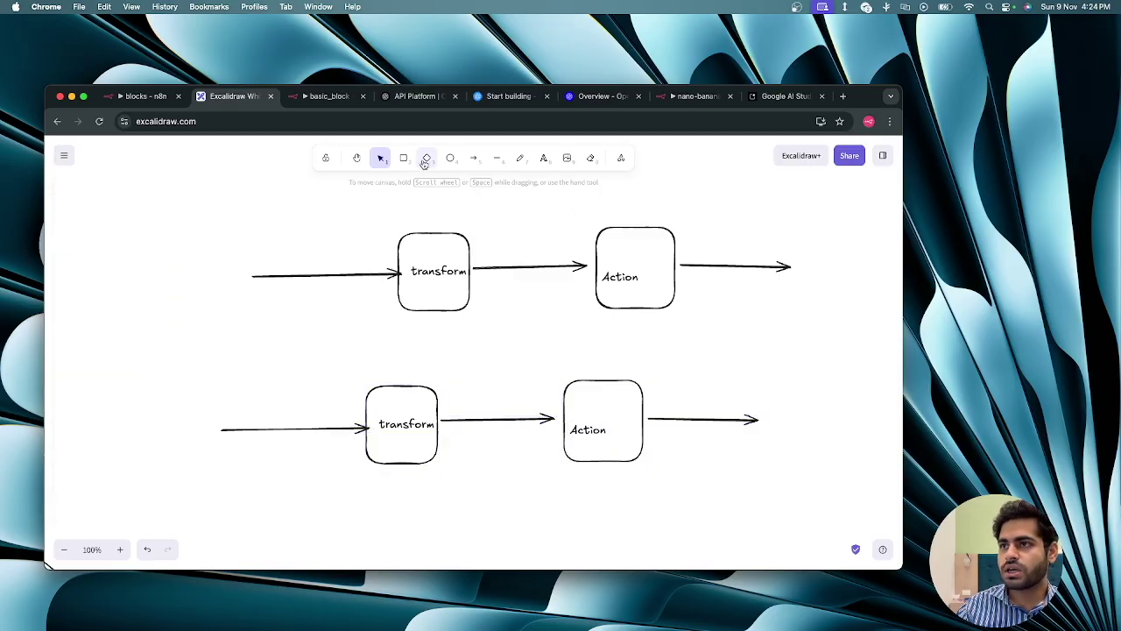
pyautogui.moveTo(520, 332); pyautogui.dragTo(363, 333)
pyautogui.moveTo(486, 346); pyautogui.dragTo(352, 339)
pyautogui.rightClick(548, 341)
pyautogui.click(493, 342)
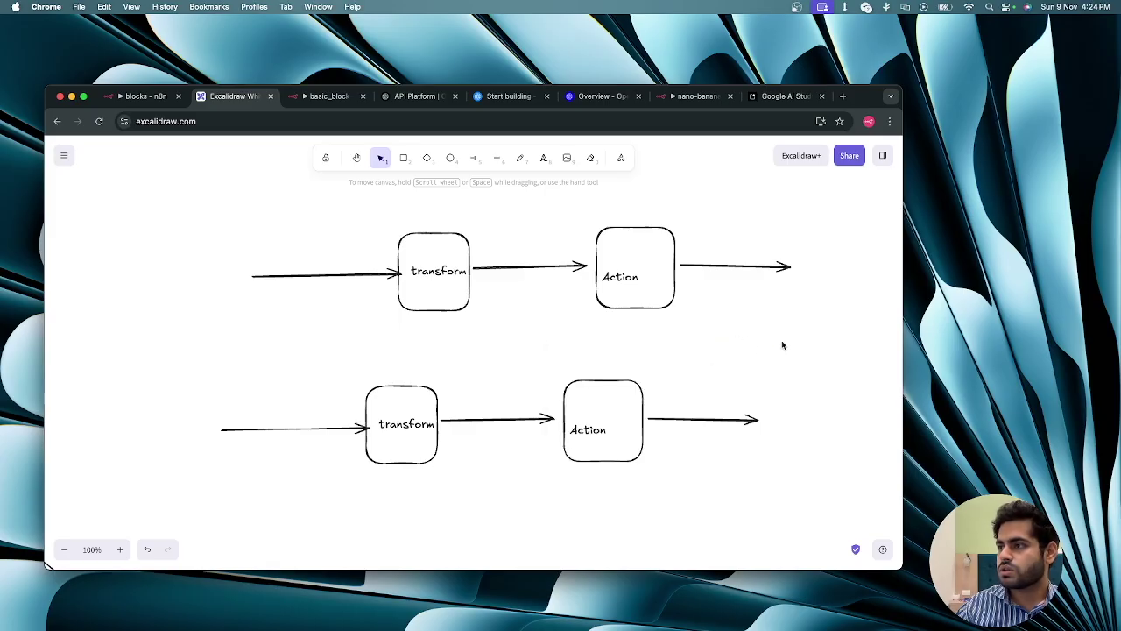
# Step: Draw a large diamond to the right of the two flows, vertically between their outgoing arrows
pyautogui.hscroll(5, 781, 342)
pyautogui.hscroll(3, 782, 344)
pyautogui.scroll(1, 782, 345)
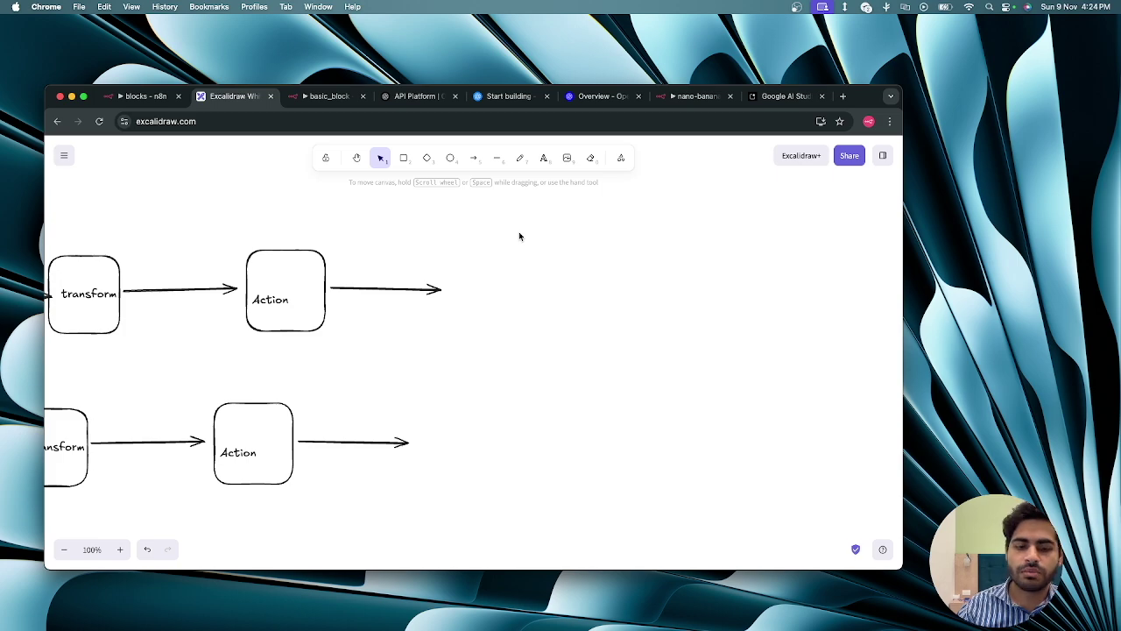
pyautogui.press('d')
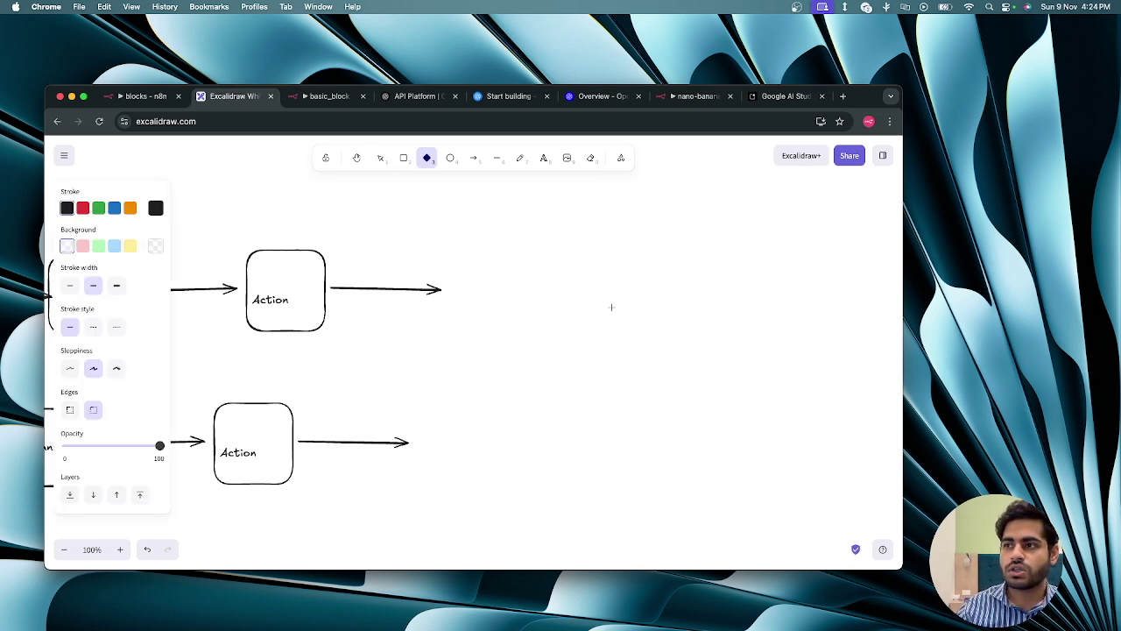
pyautogui.moveTo(528, 283); pyautogui.dragTo(665, 446)
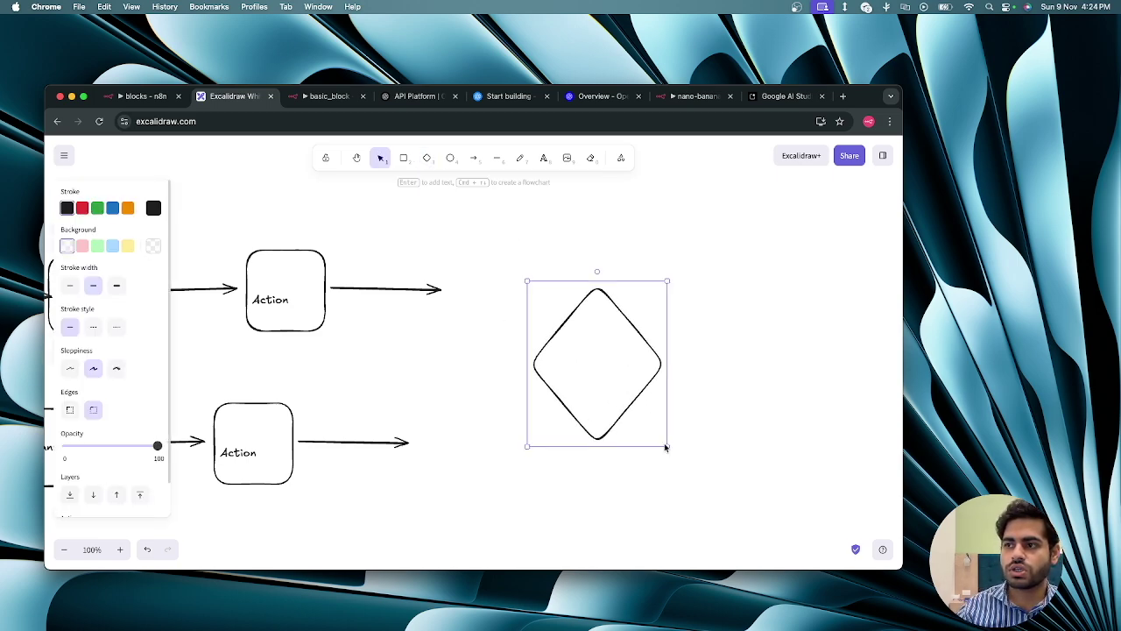
pyautogui.click(495, 265)
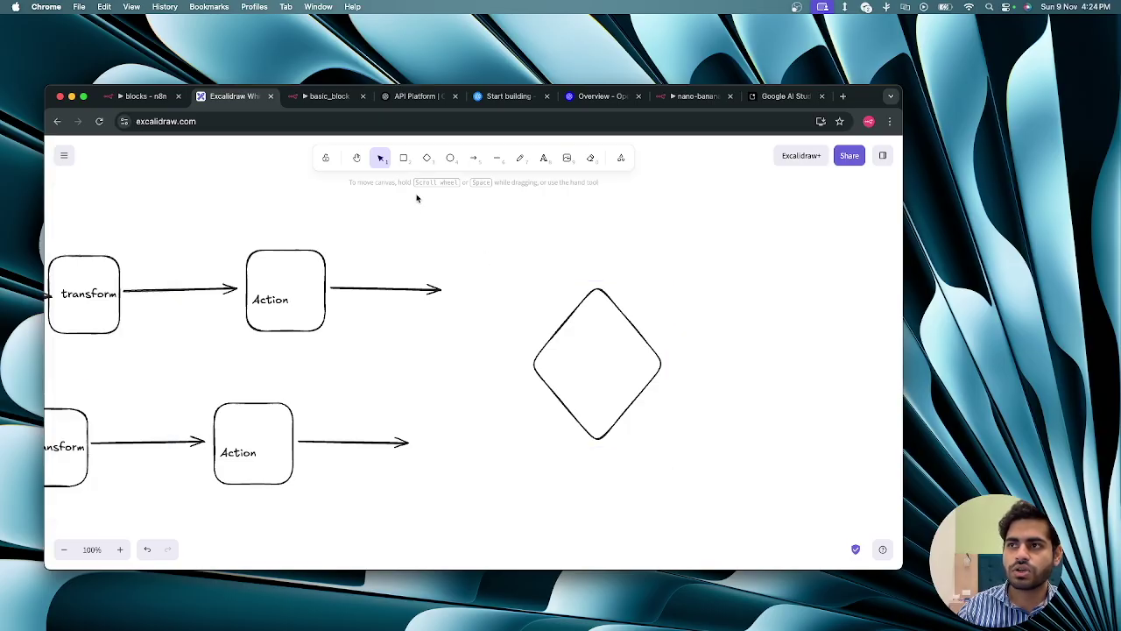
# Step: Draw an arrow from the end of each flow into the diamond and one arrow from the diamond out to the right
pyautogui.click(473, 158)
pyautogui.moveTo(438, 290)
pyautogui.mouseDown()
pyautogui.moveTo(600, 375)
pyautogui.moveTo(587, 355)
pyautogui.mouseUp()
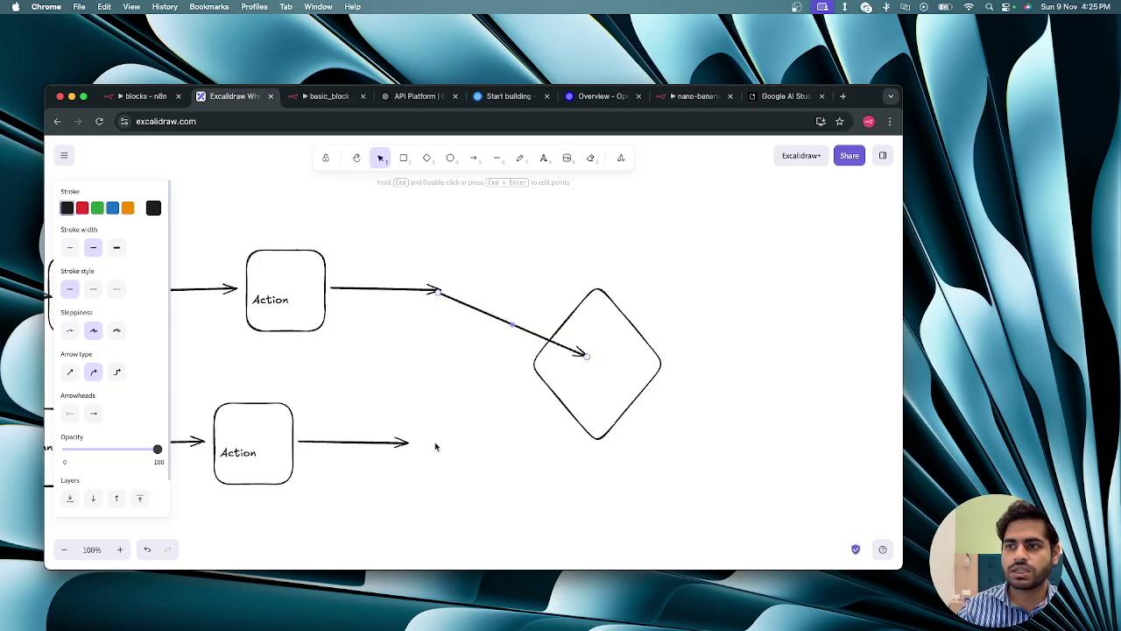
pyautogui.click(402, 442)
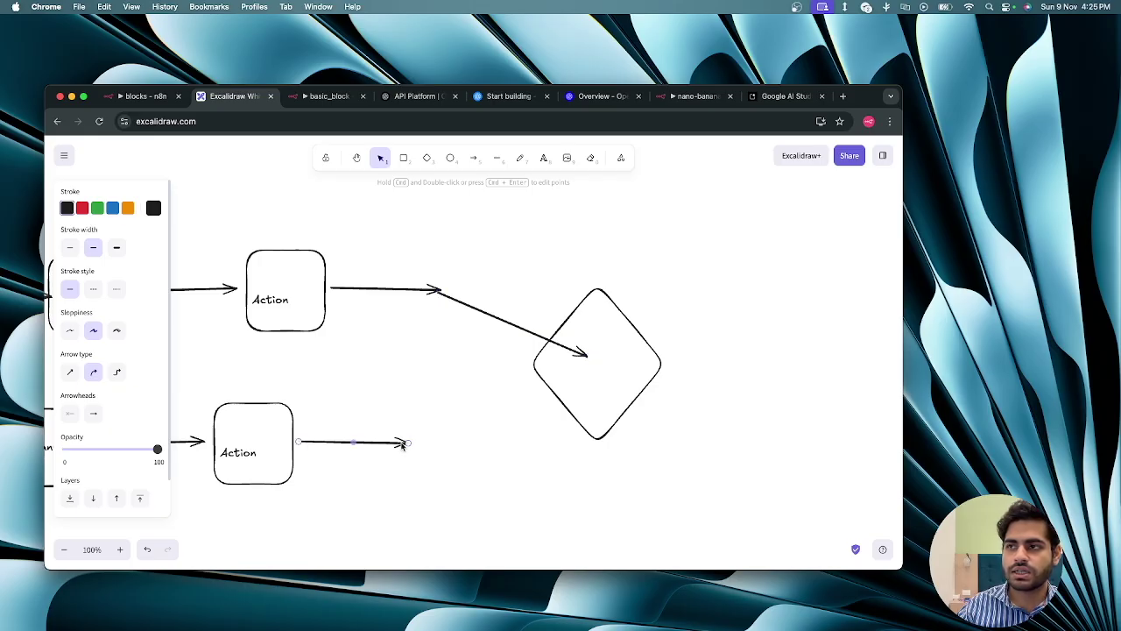
pyautogui.click(474, 158)
pyautogui.moveTo(408, 445); pyautogui.dragTo(585, 356)
pyautogui.click(474, 158)
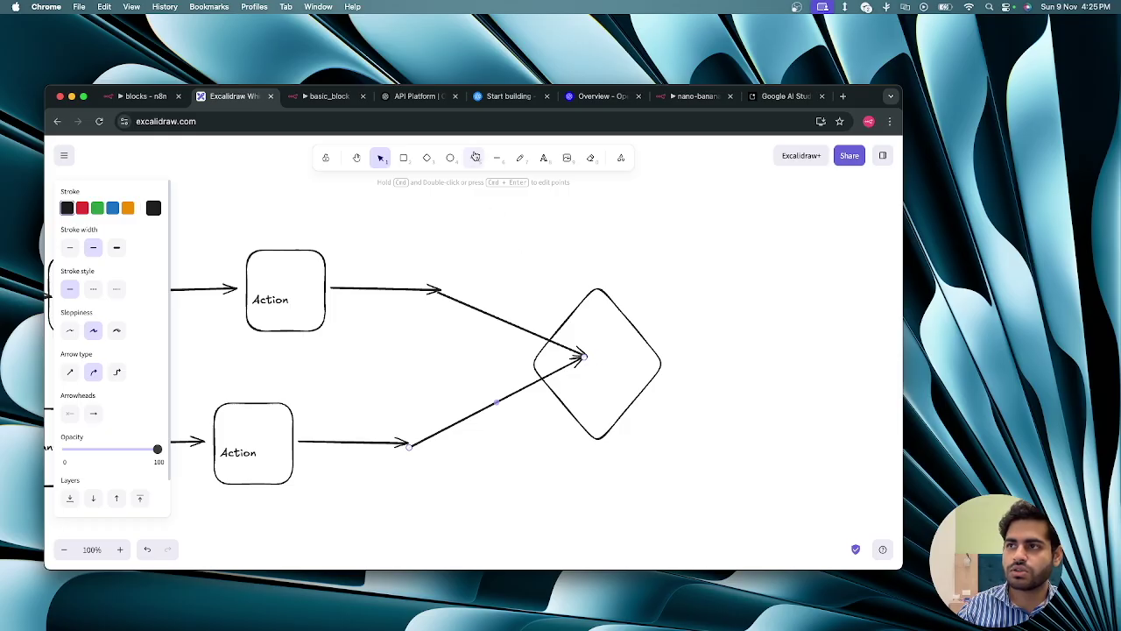
pyautogui.moveTo(581, 353); pyautogui.dragTo(742, 352)
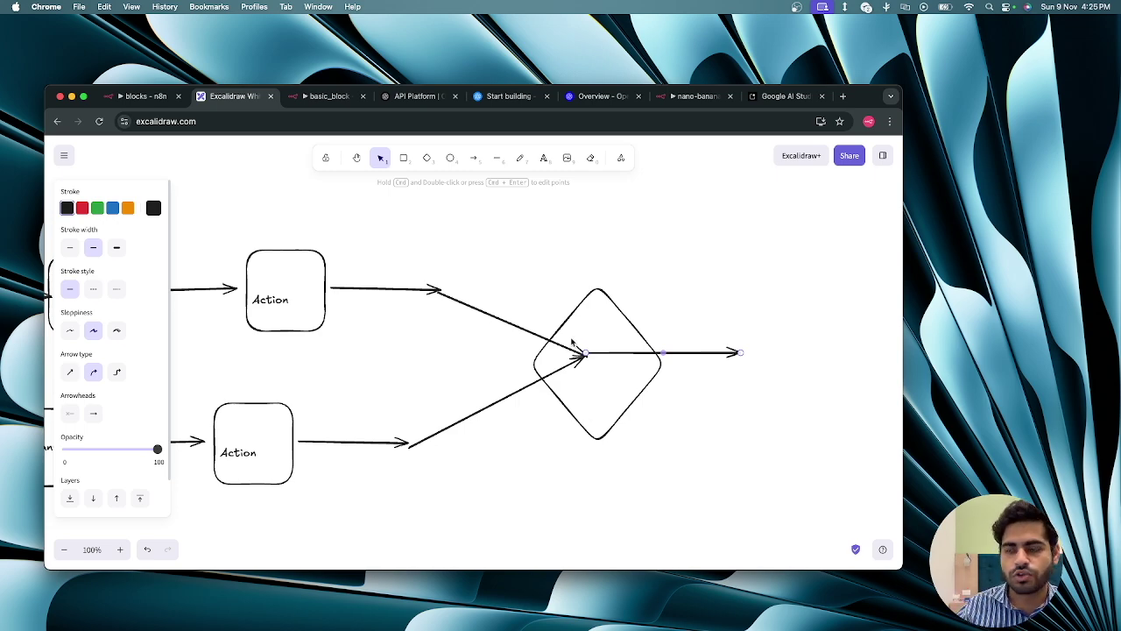
# Step: Enlarge the browser window to fill the screen and look over the merging flow diagram
pyautogui.doubleClick(854, 103)
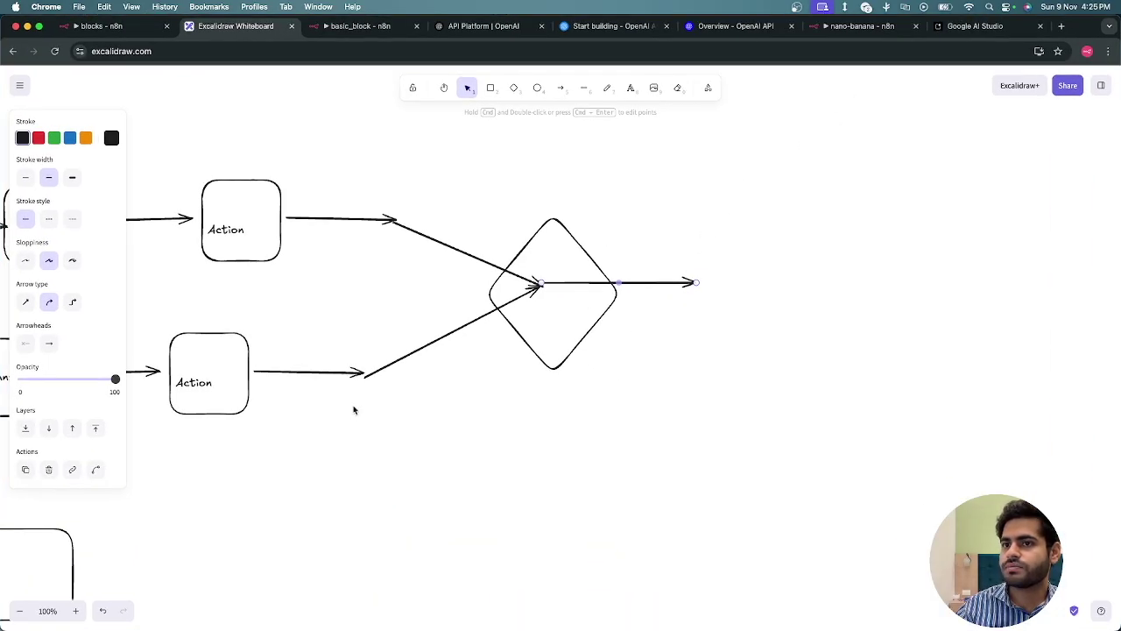
pyautogui.hscroll(-5, 342, 448)
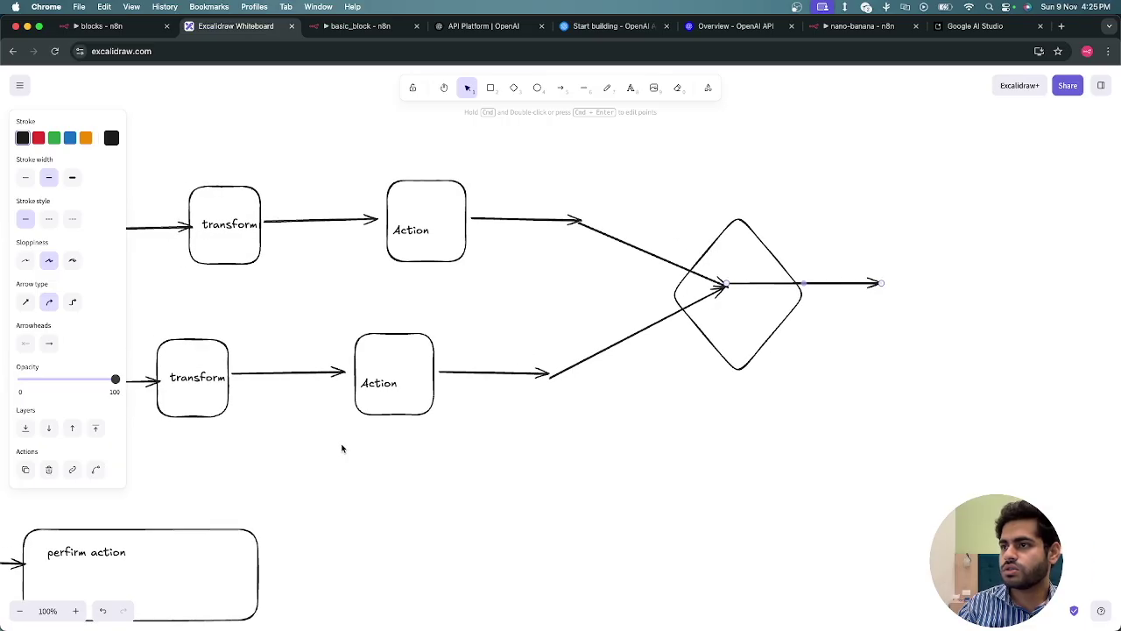
pyautogui.scroll(5, 341, 448)
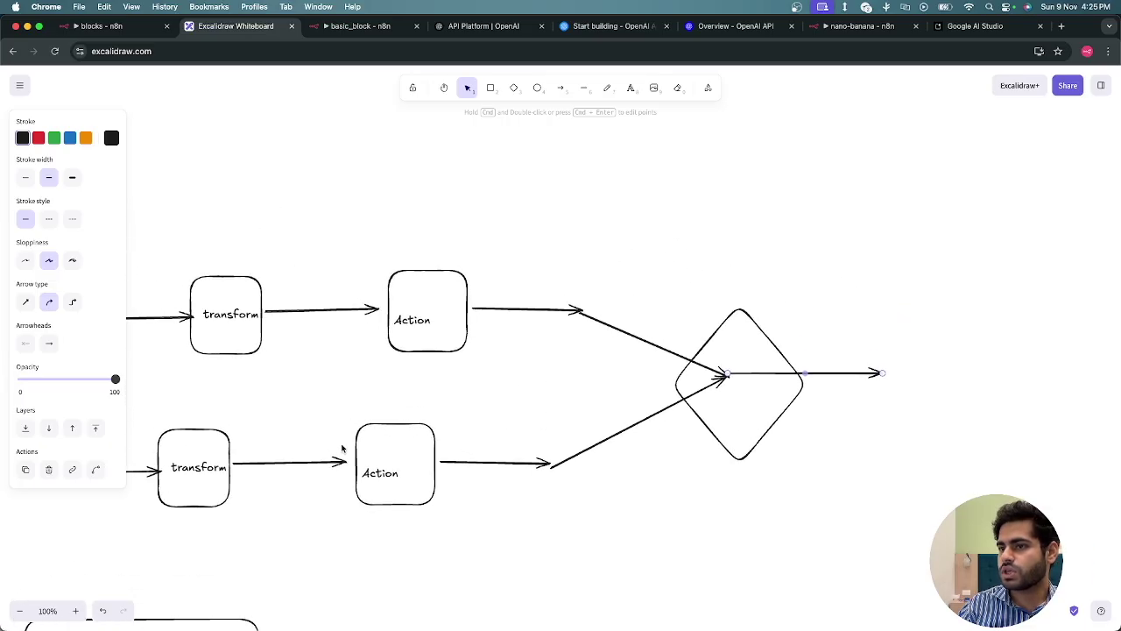
pyautogui.hscroll(8, 342, 448)
pyautogui.scroll(-3, 341, 448)
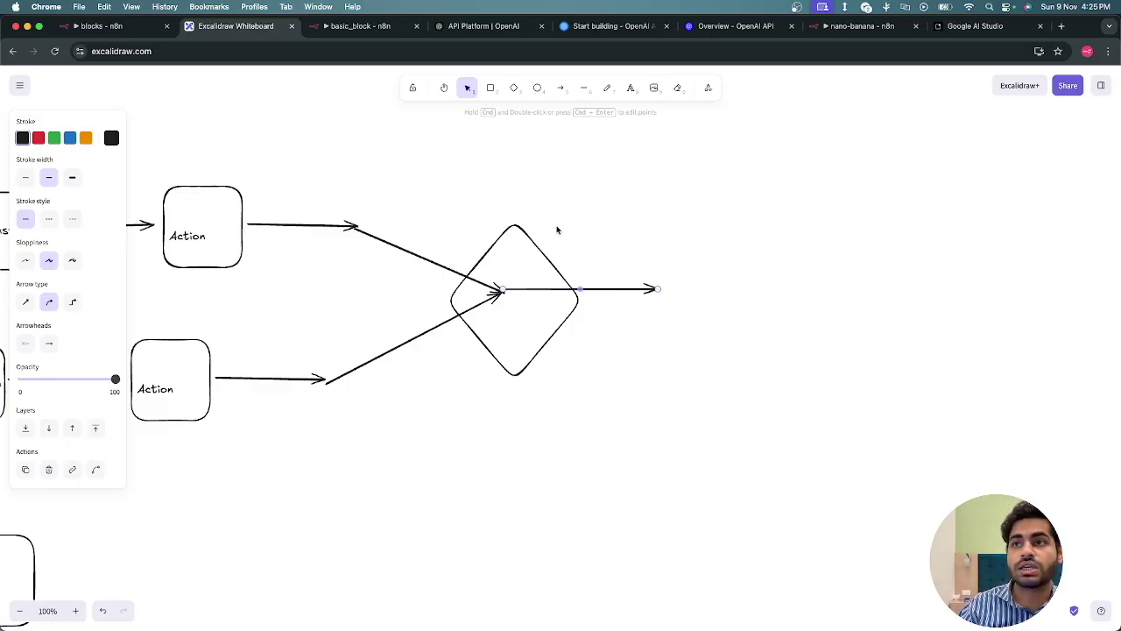
# Step: Switch to the n8n "blocks" workflow and open the Merge node in the Flow nodes area
pyautogui.click(103, 27)
pyautogui.scroll(5, 565, 336)
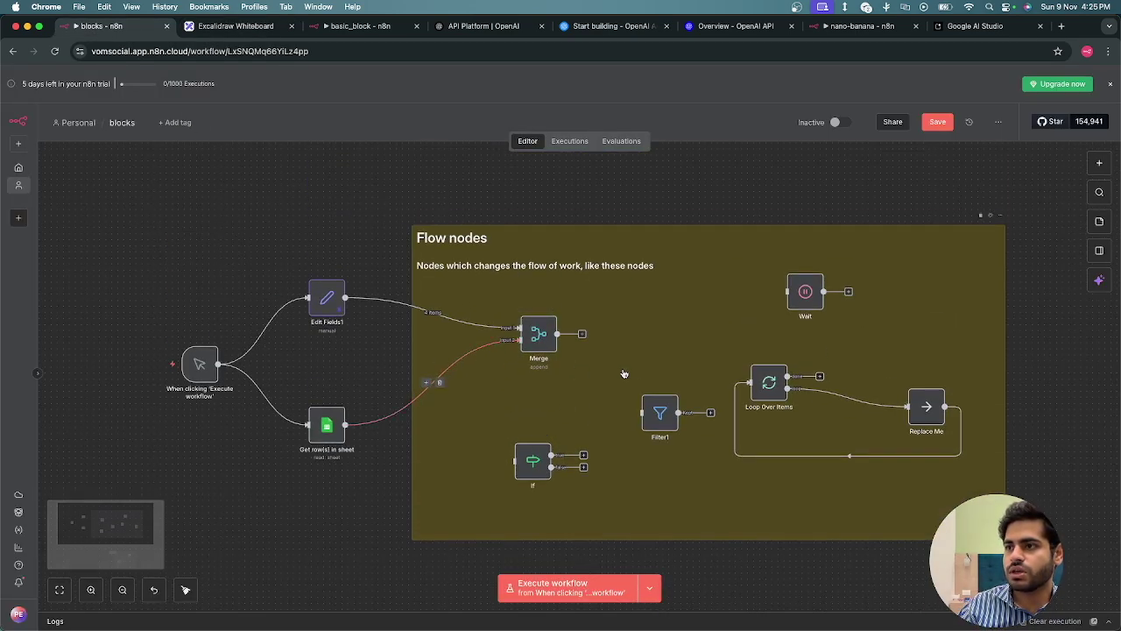
pyautogui.hscroll(4, 1042, 359)
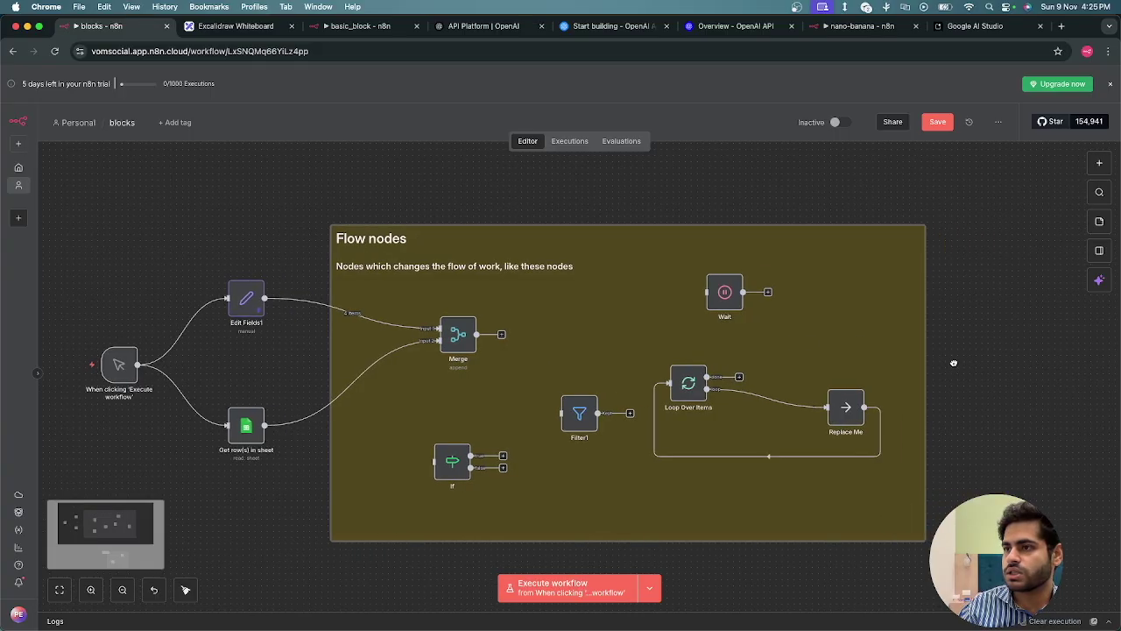
pyautogui.moveTo(355, 319)
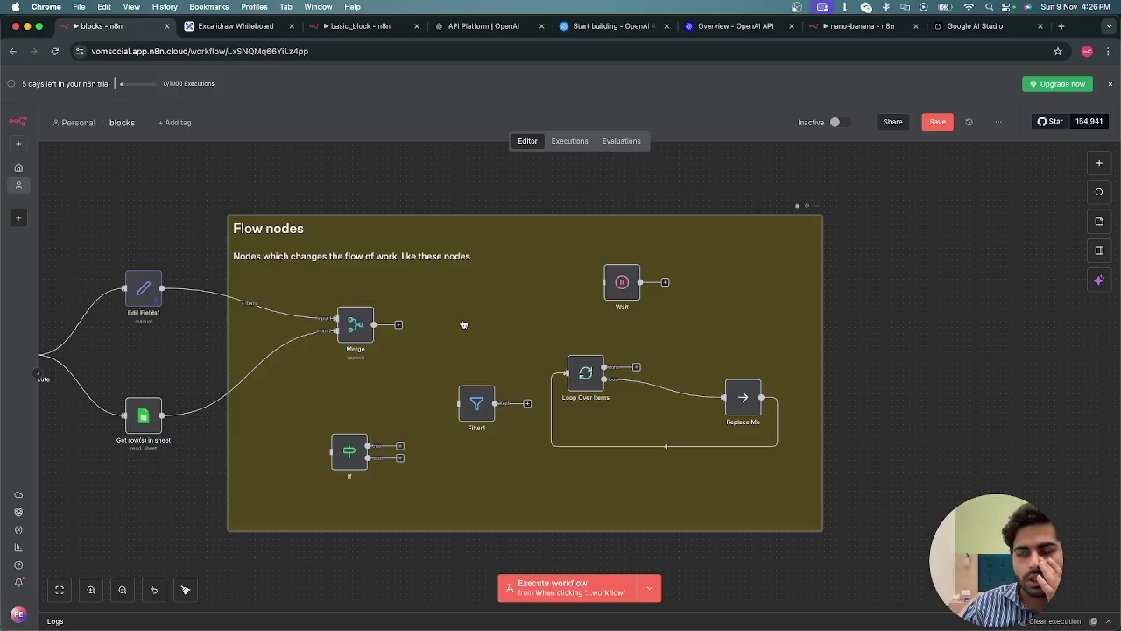
pyautogui.doubleClick(349, 329)
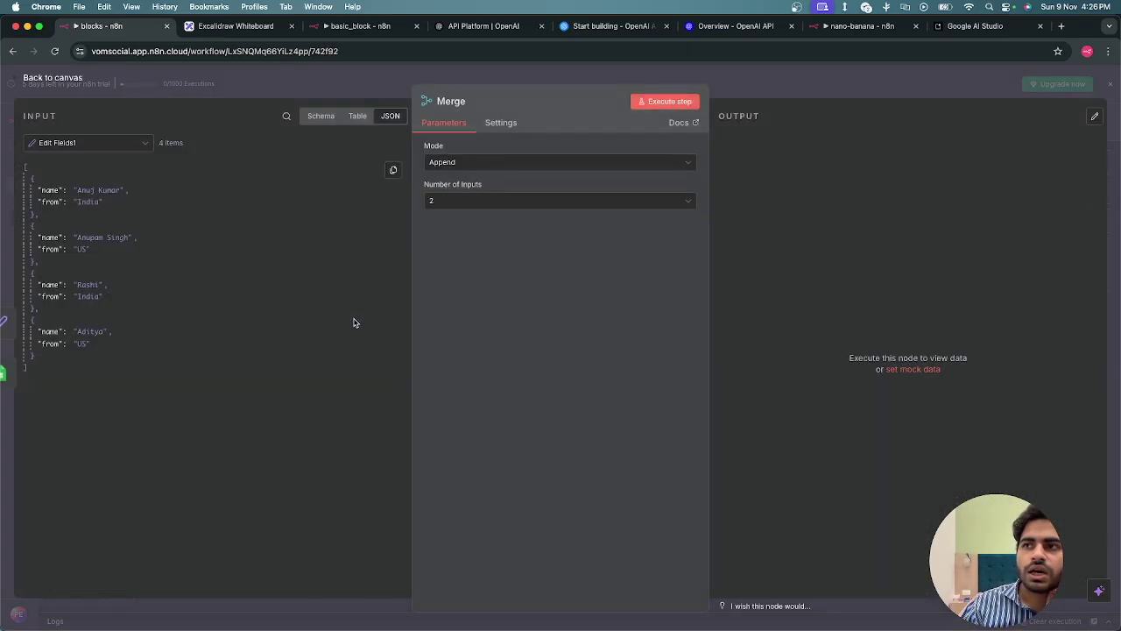
# Step: Review the Merge node's available modes and number-of-inputs choices without changing either
pyautogui.click(493, 165)
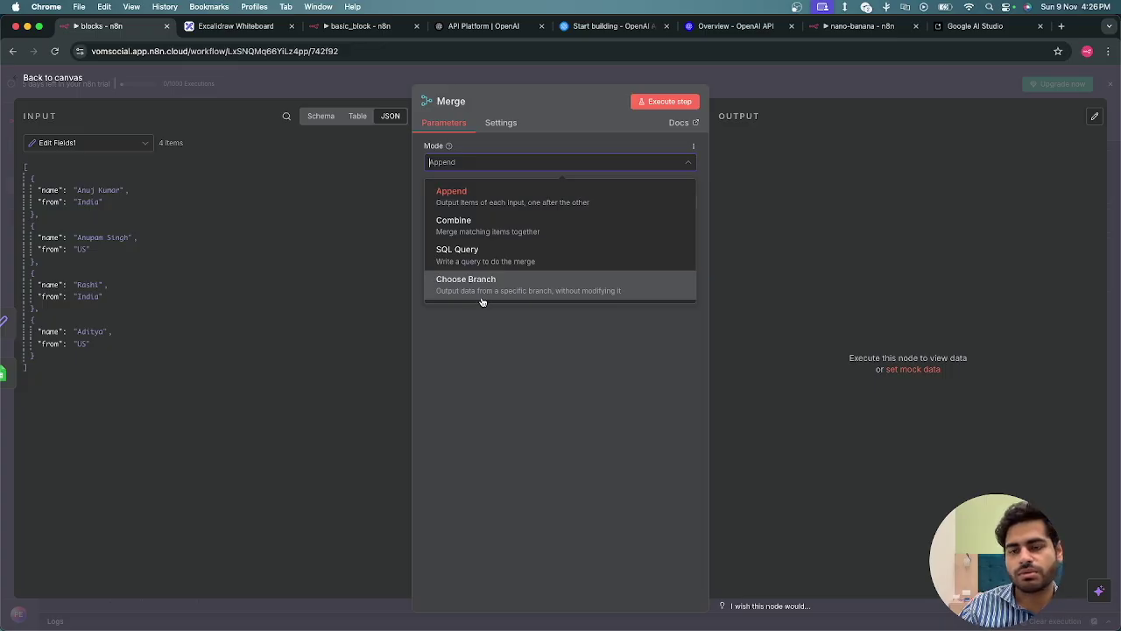
pyautogui.click(513, 368)
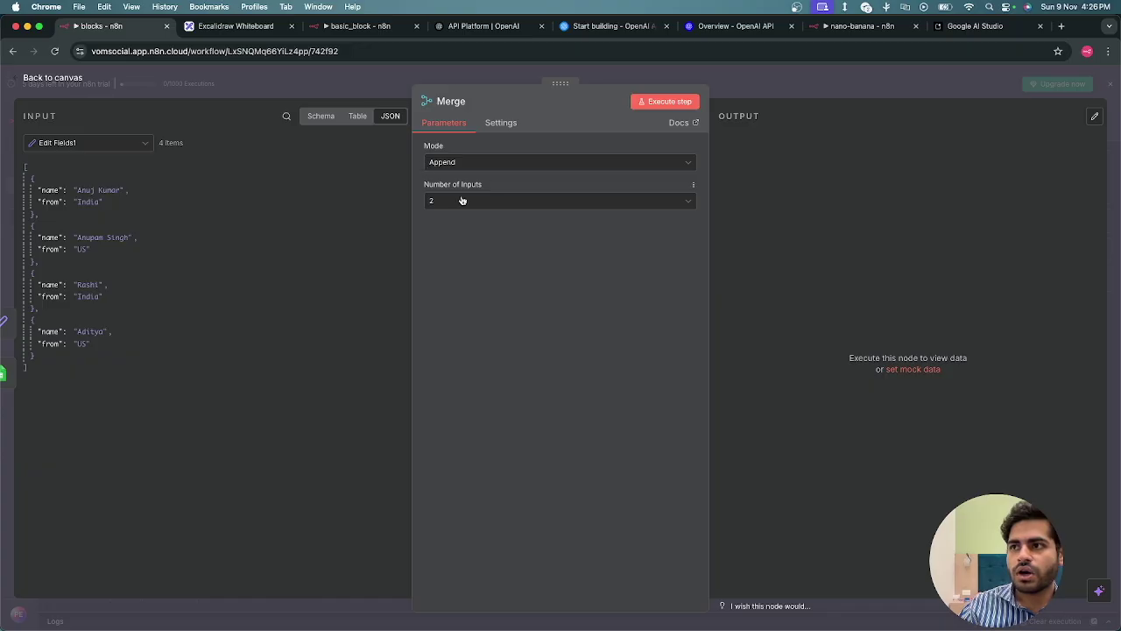
pyautogui.click(462, 200)
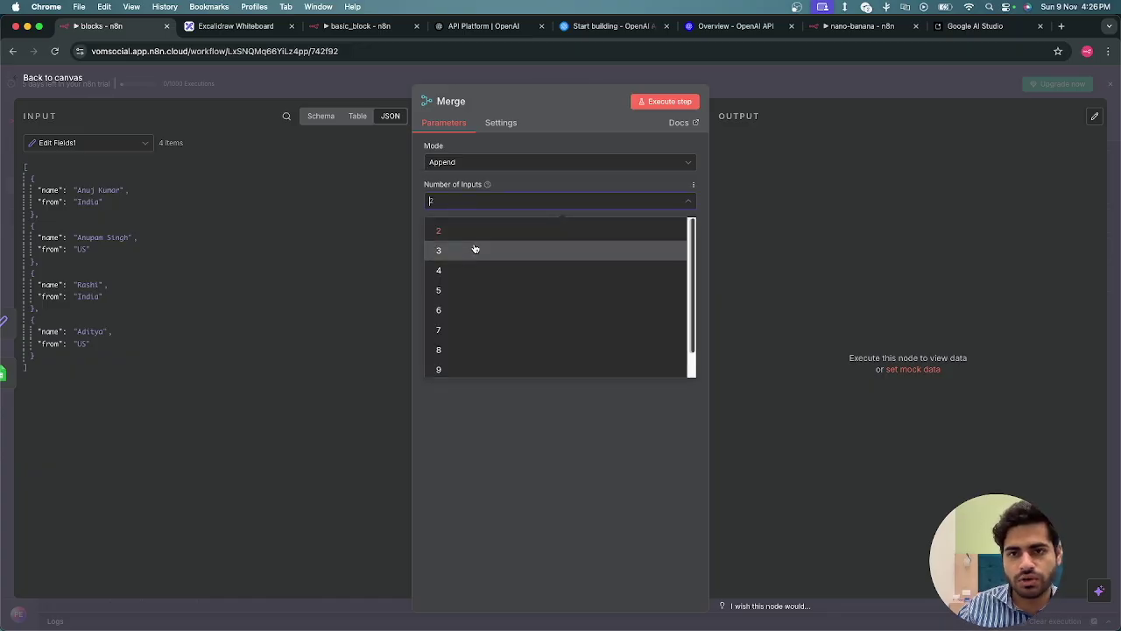
pyautogui.click(517, 419)
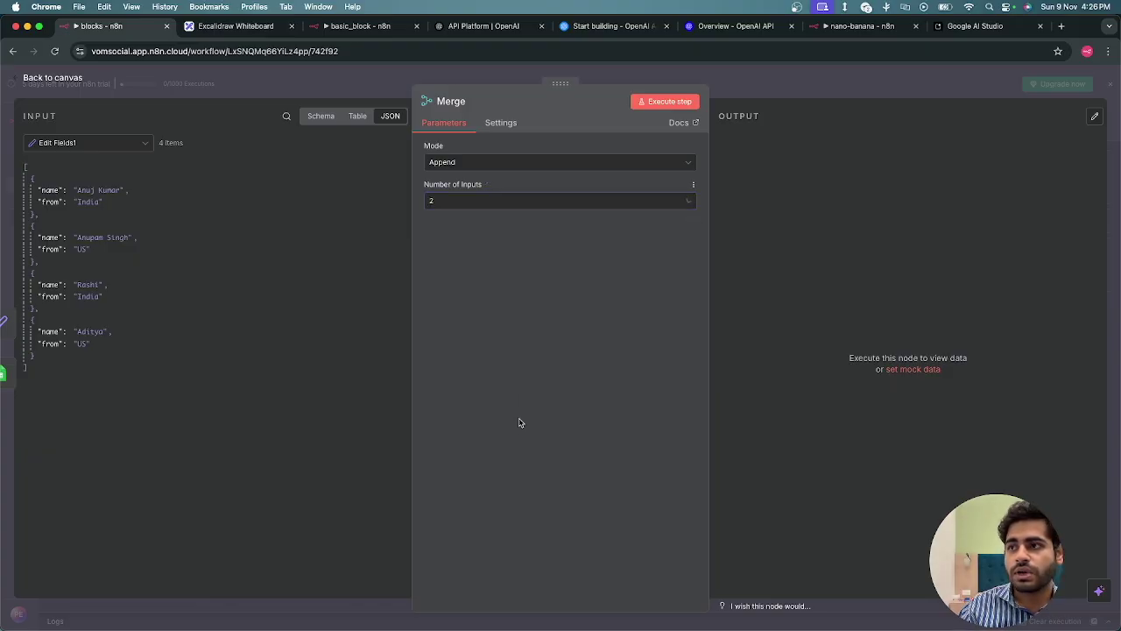
# Step: Set the Merge node's number of inputs to 3 and return to the canvas
pyautogui.click(481, 200)
pyautogui.click(498, 265)
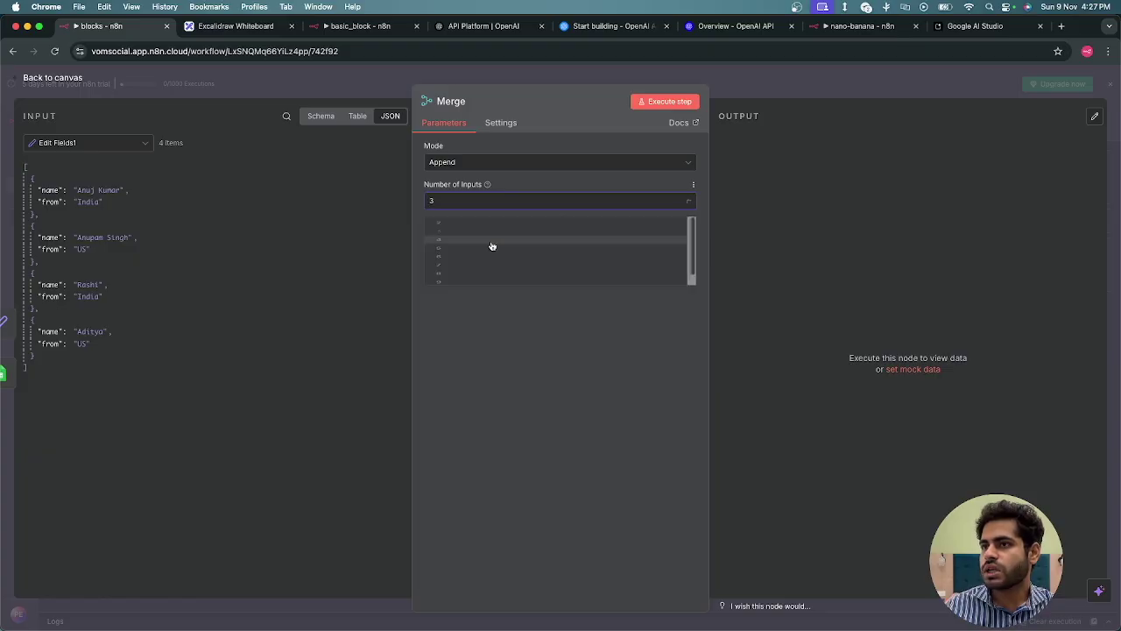
pyautogui.click(366, 83)
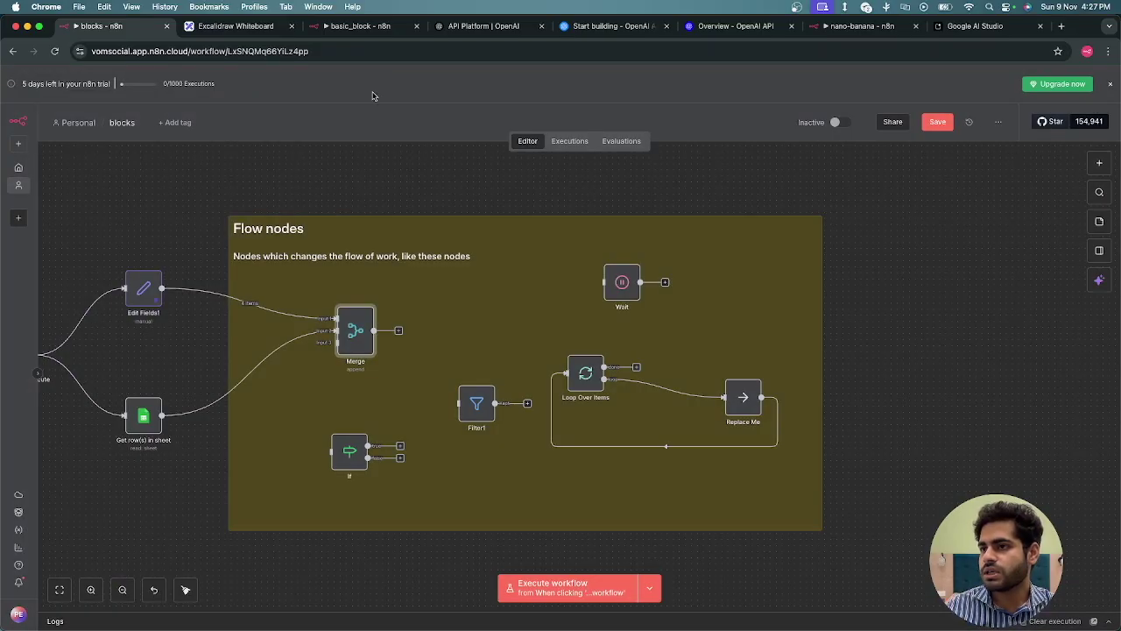
# Step: Reopen the Merge node, set its number of inputs to 2 and return to the canvas
pyautogui.doubleClick(354, 328)
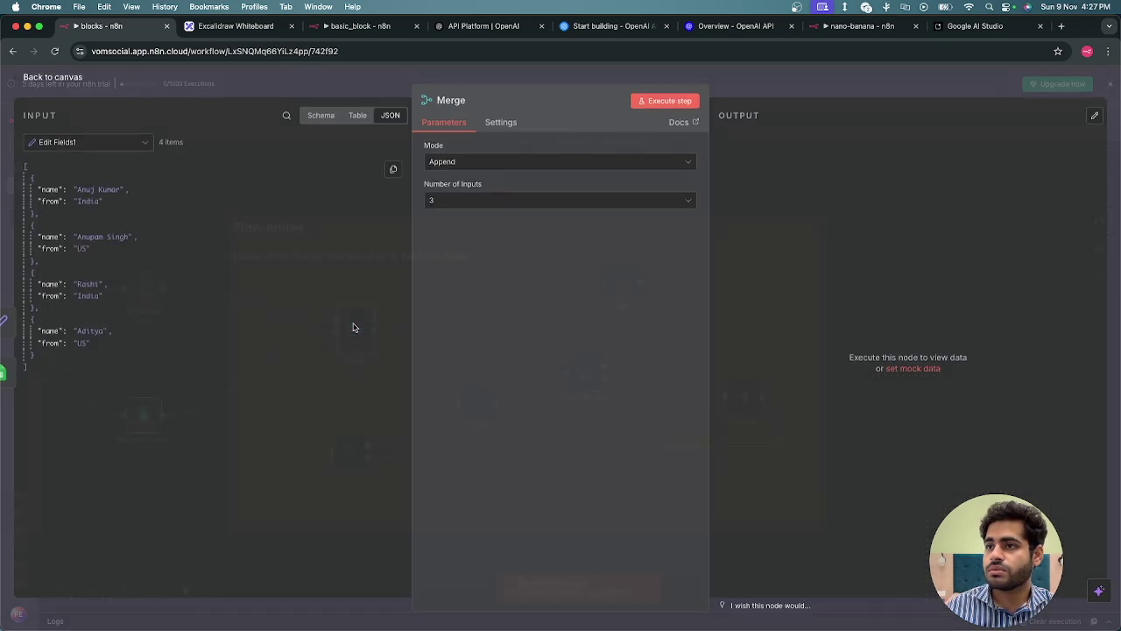
pyautogui.click(479, 208)
pyautogui.click(485, 229)
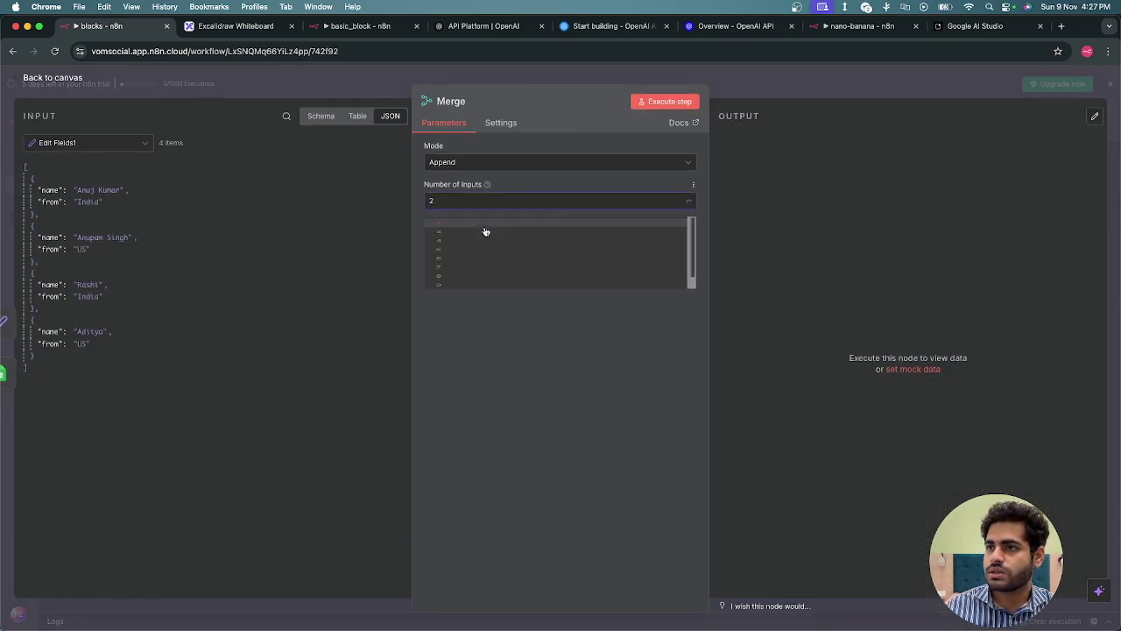
pyautogui.click(369, 85)
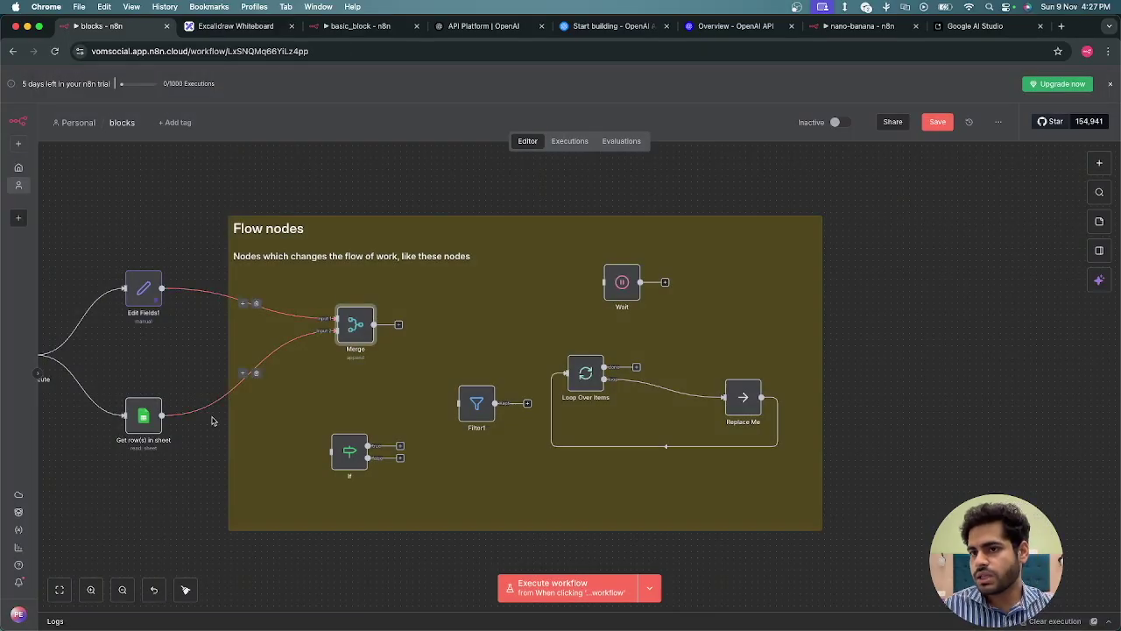
# Step: Open the Edit Fields1 node to examine its pinned output data and return to the canvas
pyautogui.hscroll(-5, 212, 425)
pyautogui.moveTo(137, 343)
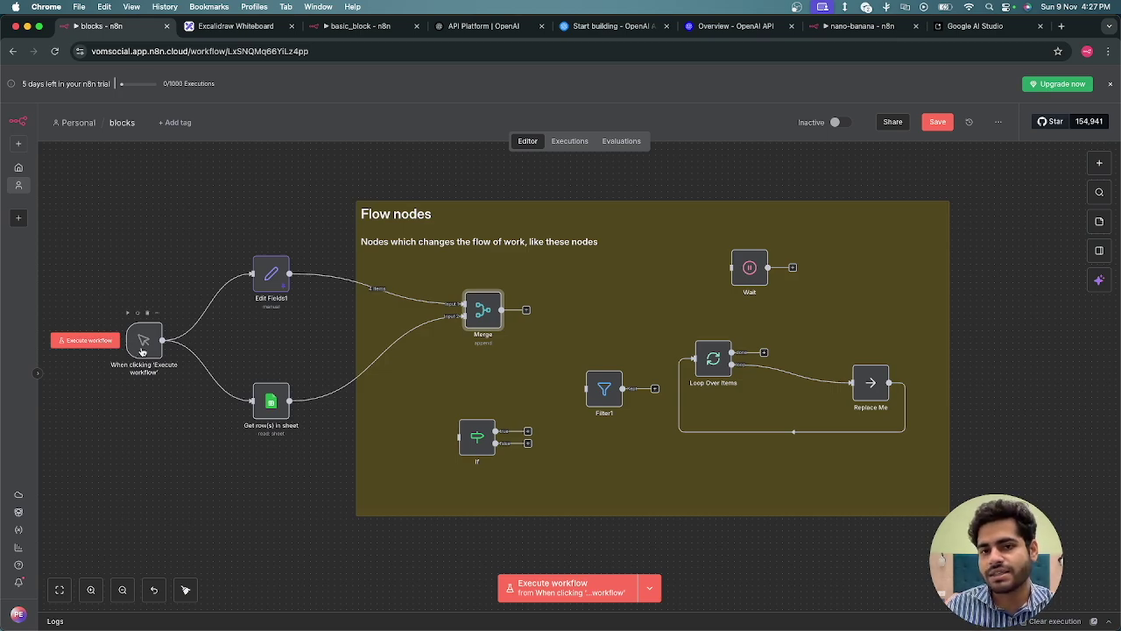
pyautogui.doubleClick(258, 278)
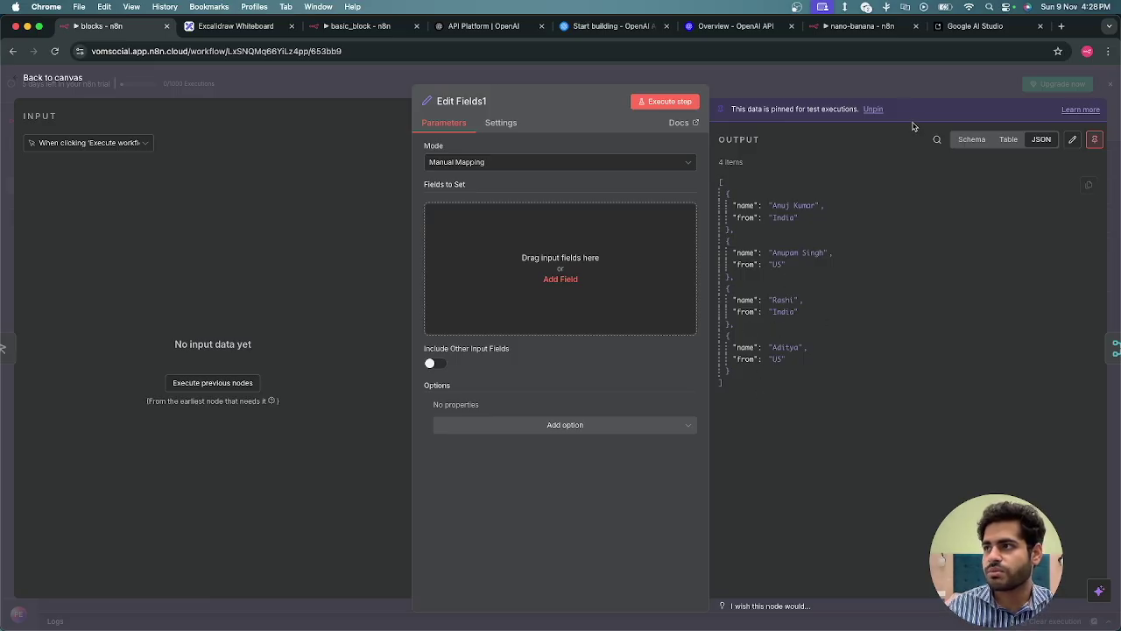
pyautogui.click(869, 85)
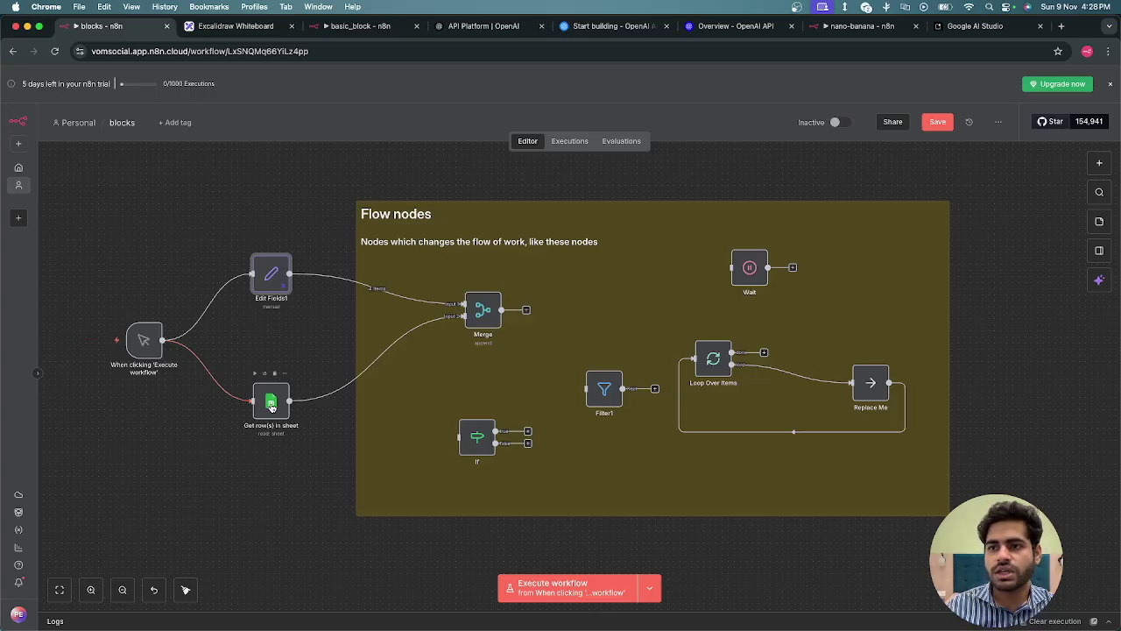
# Step: Inspect the Get row(s) in sheet node and its linked Sheet1 in the test spreadsheet, and return to the n8n canvas
pyautogui.doubleClick(272, 405)
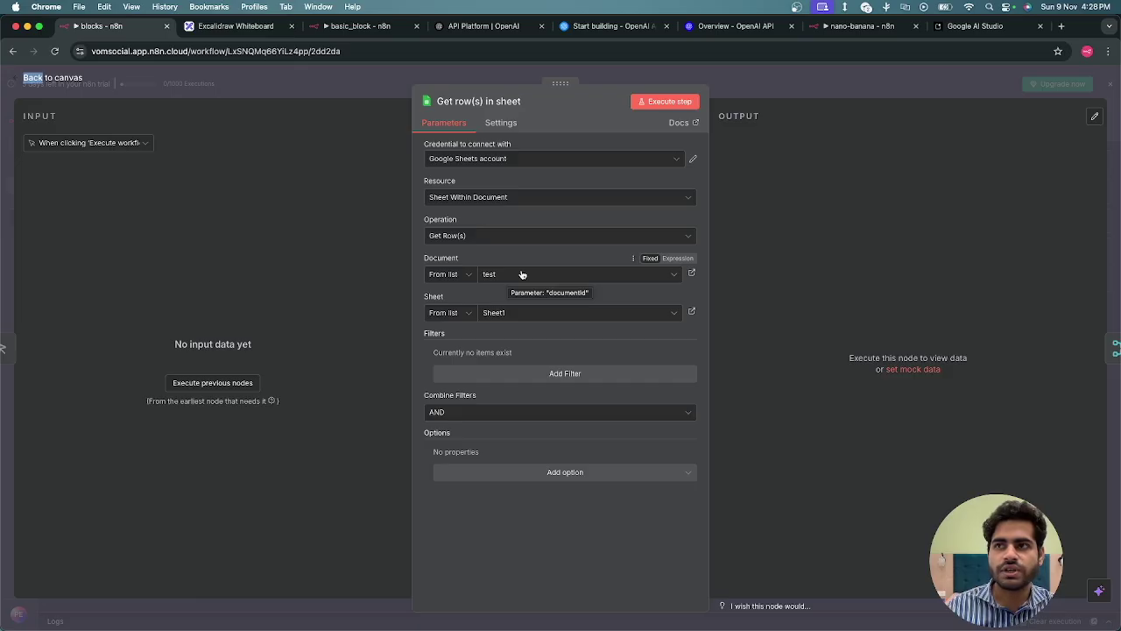
pyautogui.click(530, 317)
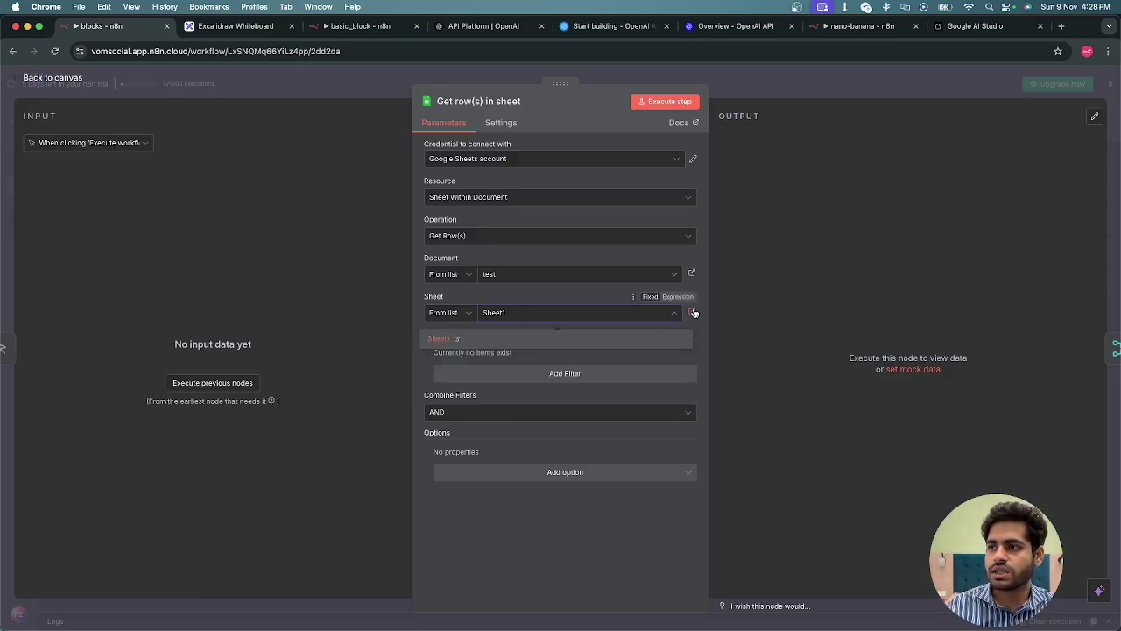
pyautogui.click(693, 312)
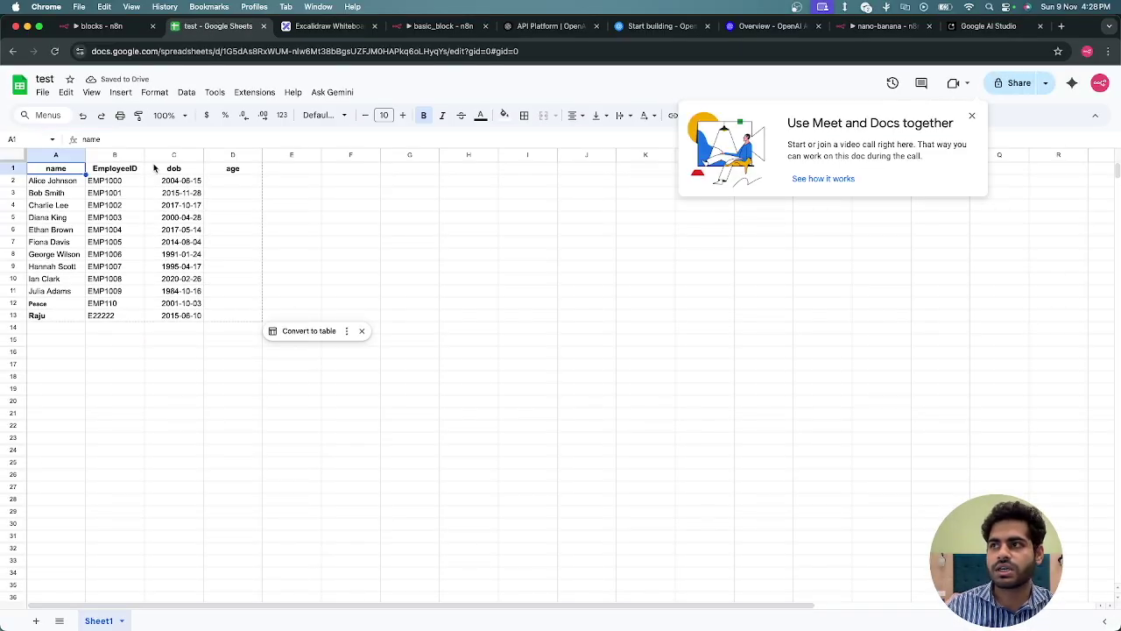
pyautogui.click(102, 28)
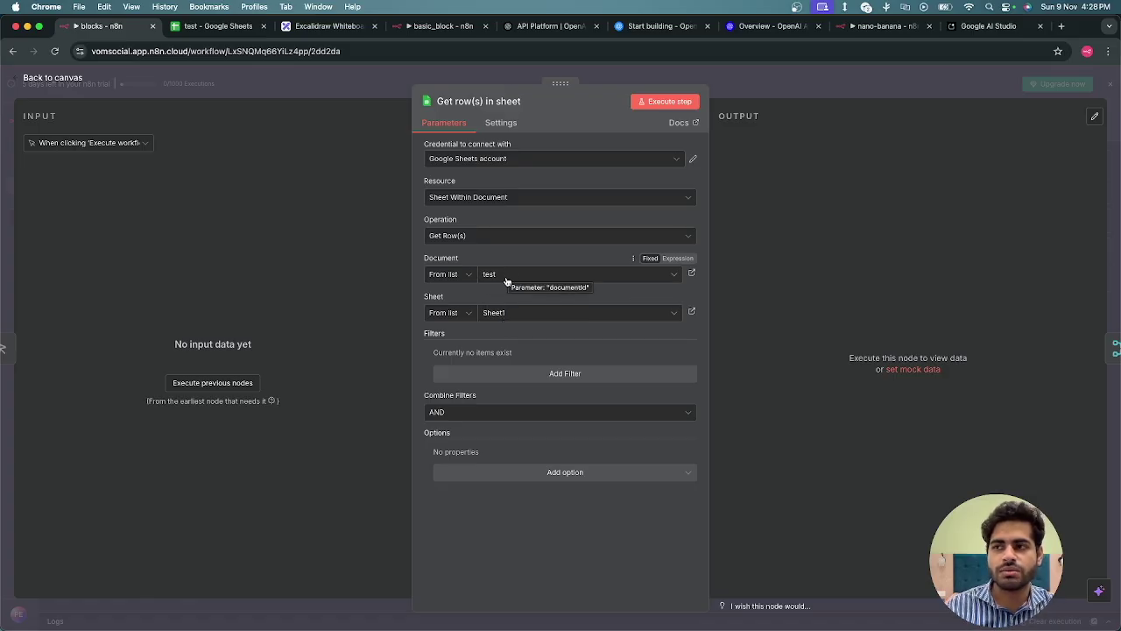
pyautogui.click(338, 73)
# Step: Execute the blocks workflow from its manual trigger and check the item flow into the Merge node
pyautogui.moveTo(90, 342)
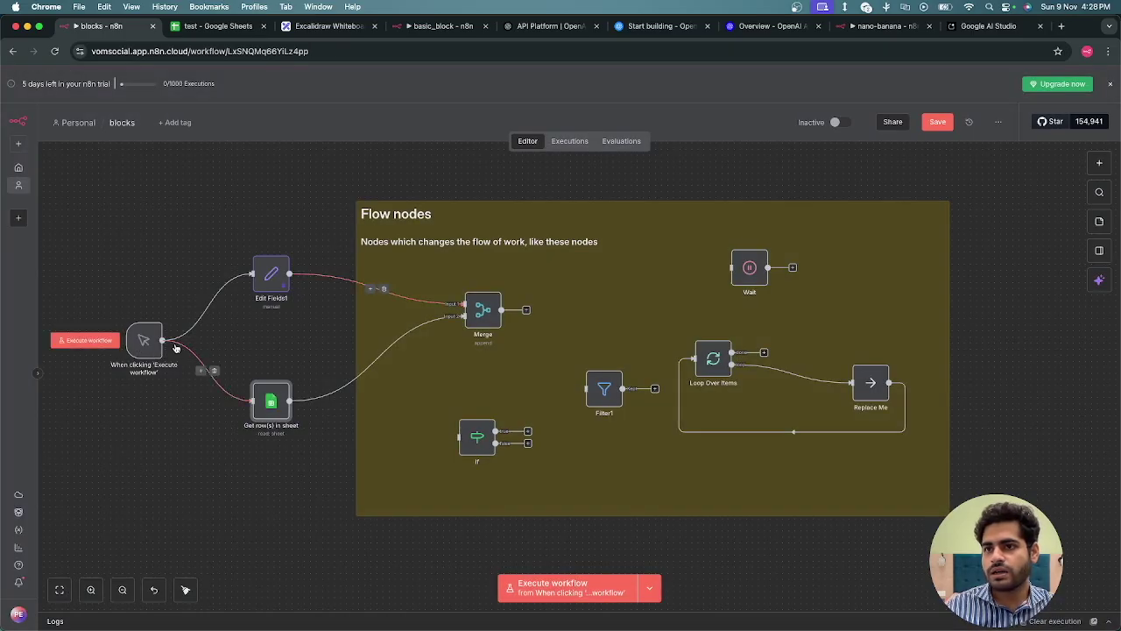
pyautogui.click(91, 342)
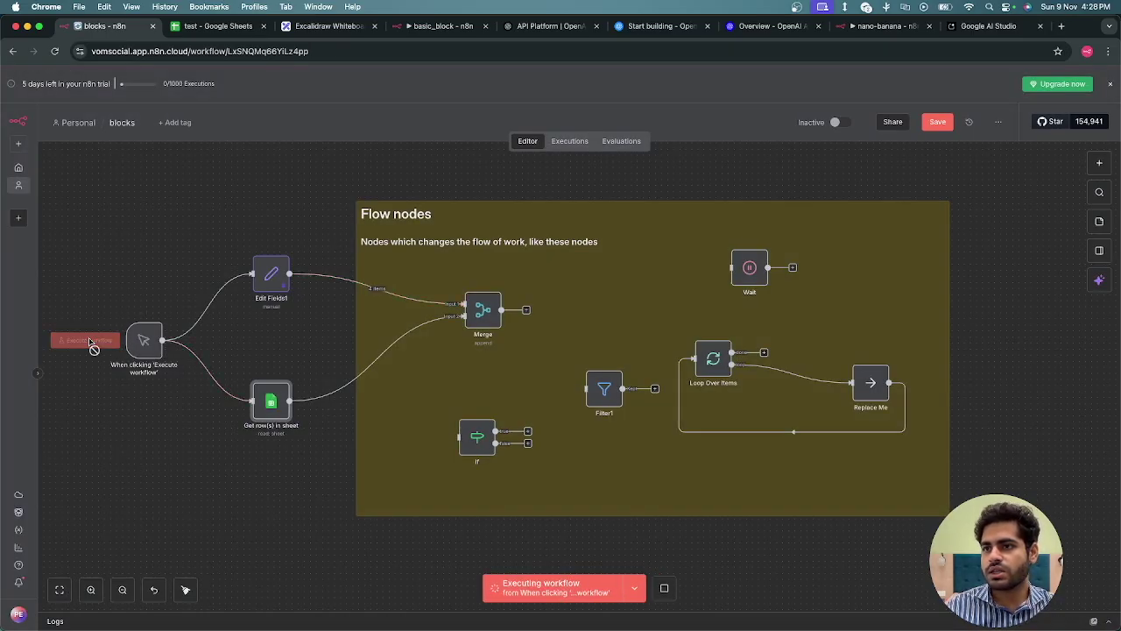
pyautogui.moveTo(371, 377)
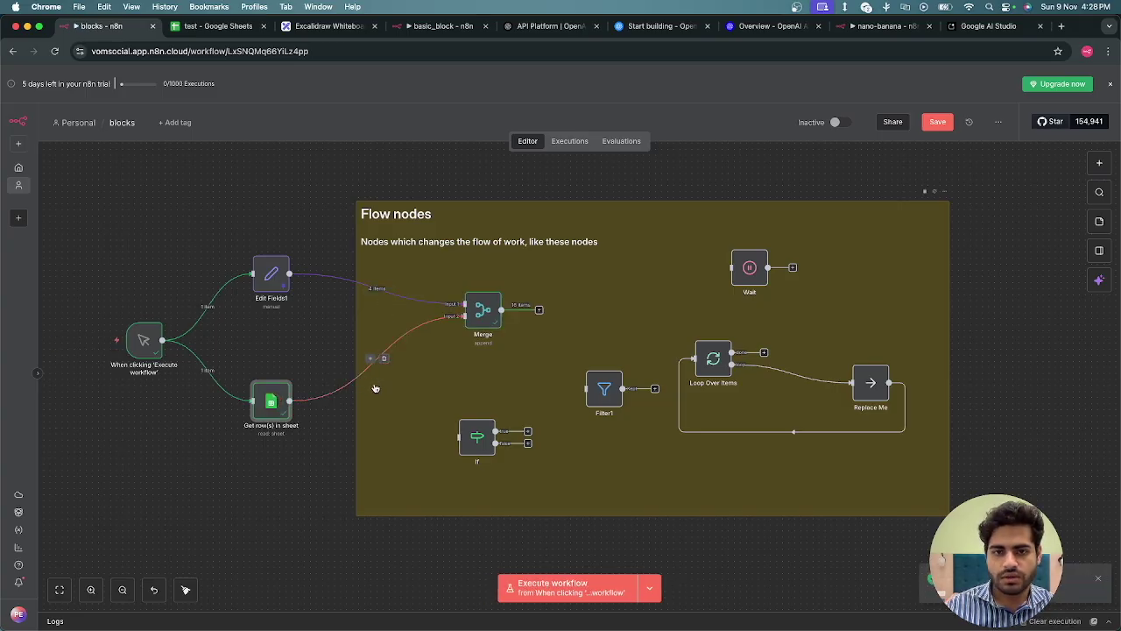
pyautogui.scroll(5, 406, 393)
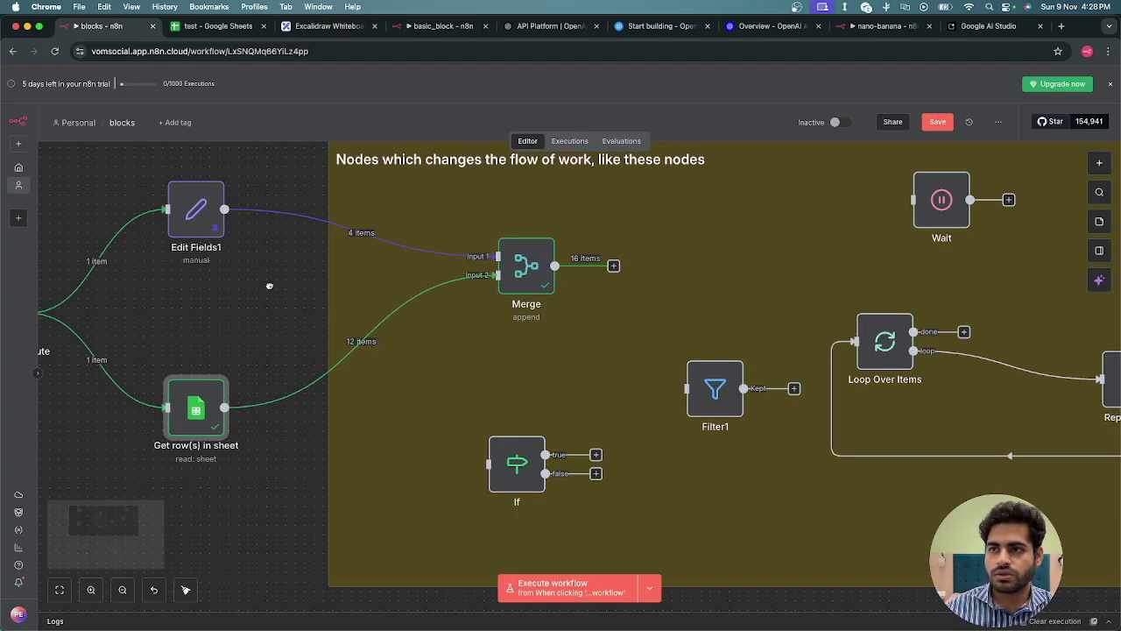
pyautogui.scroll(3, 320, 363)
pyautogui.moveTo(427, 307)
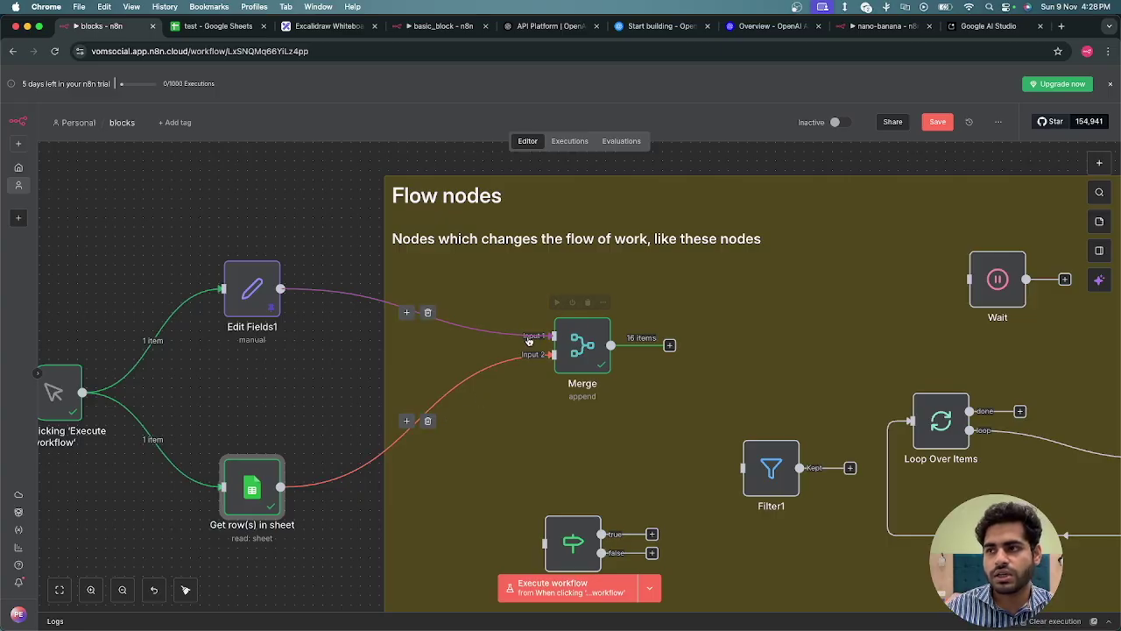
# Step: Compare the Merge node's inputs from Edit Fields1 and Get row(s) in sheet with its appended output, and return to the canvas
pyautogui.doubleClick(575, 341)
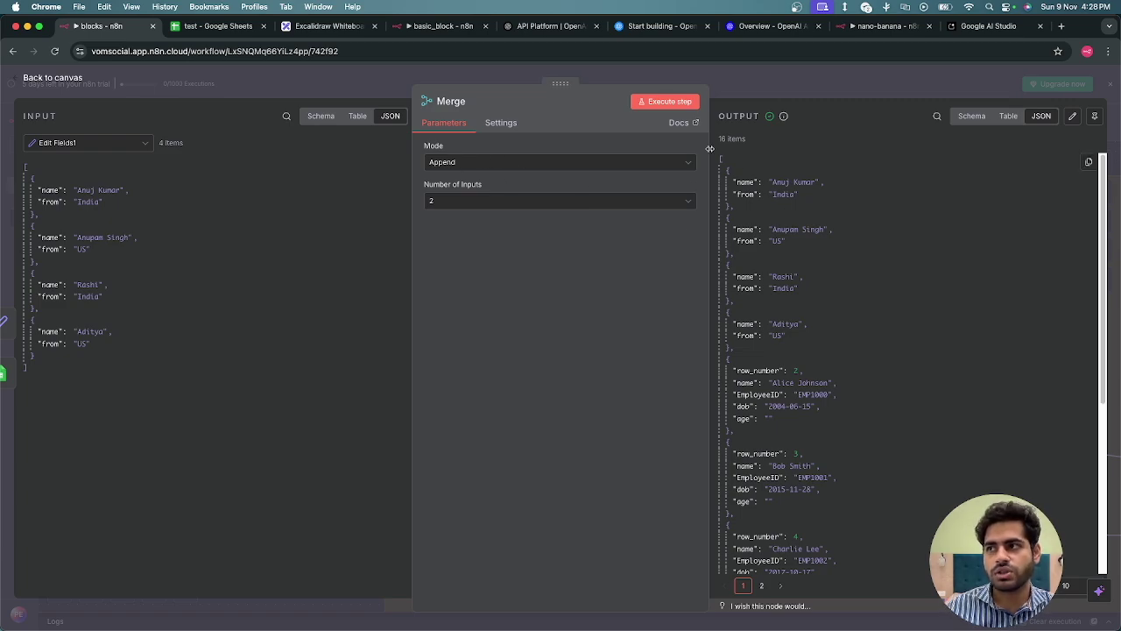
pyautogui.scroll(-5, 751, 292)
pyautogui.scroll(5, 751, 291)
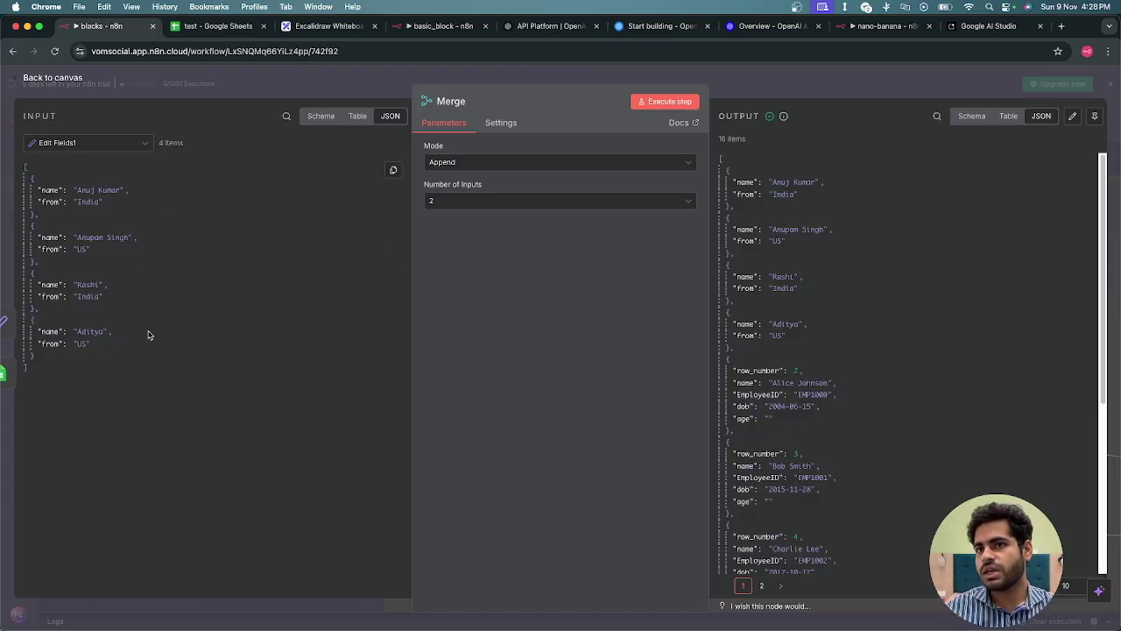
pyautogui.click(136, 146)
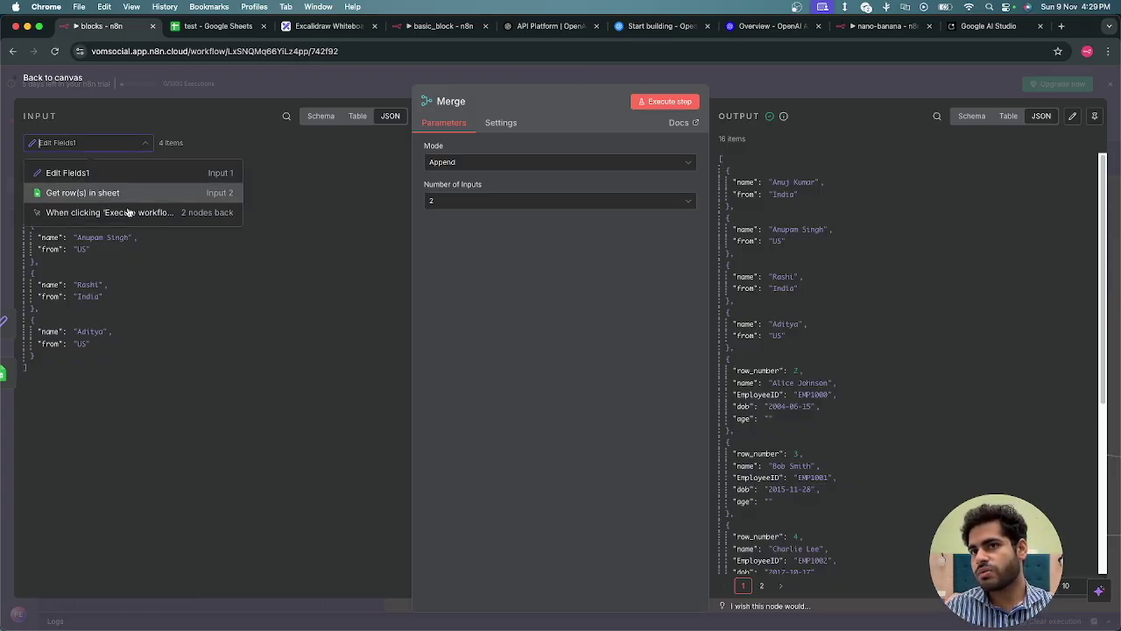
pyautogui.click(125, 191)
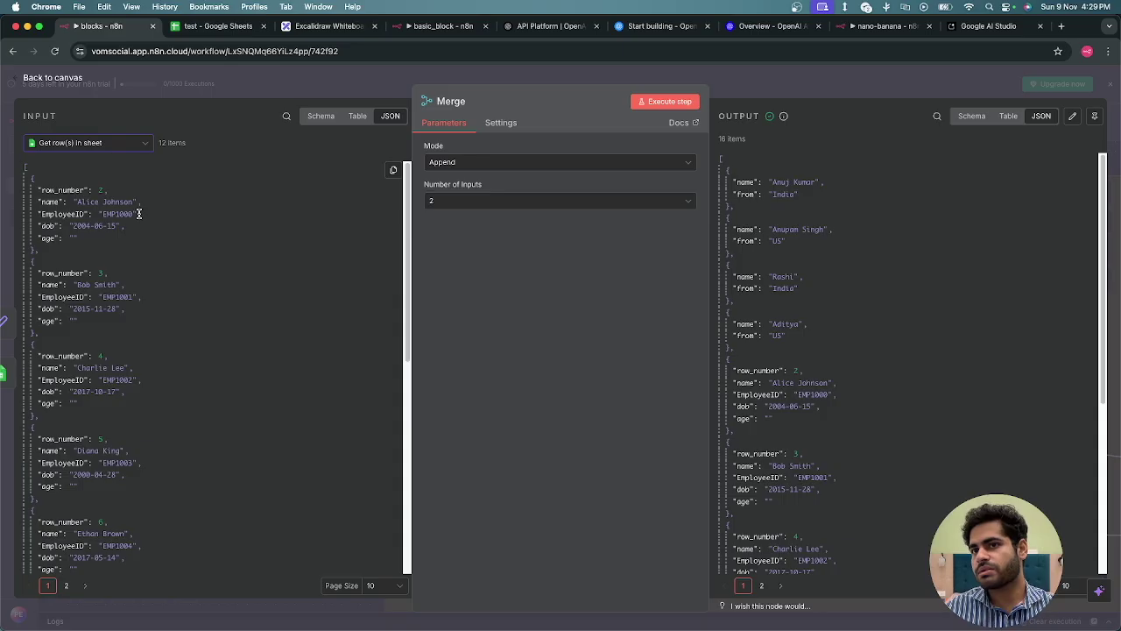
pyautogui.scroll(-5, 228, 262)
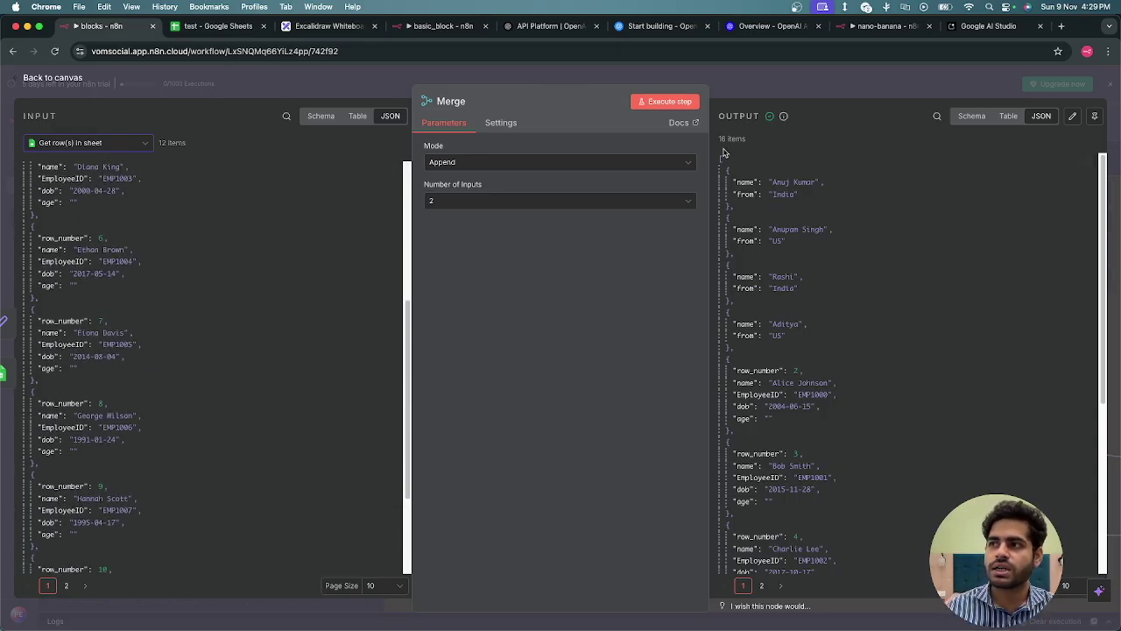
pyautogui.scroll(-5, 742, 336)
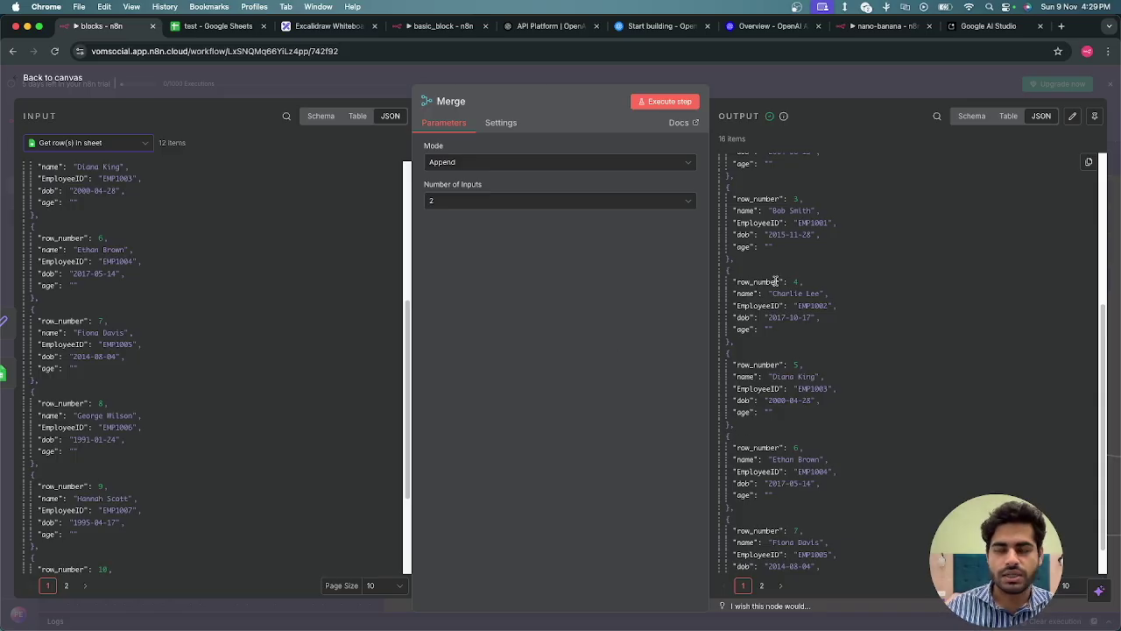
pyautogui.click(757, 85)
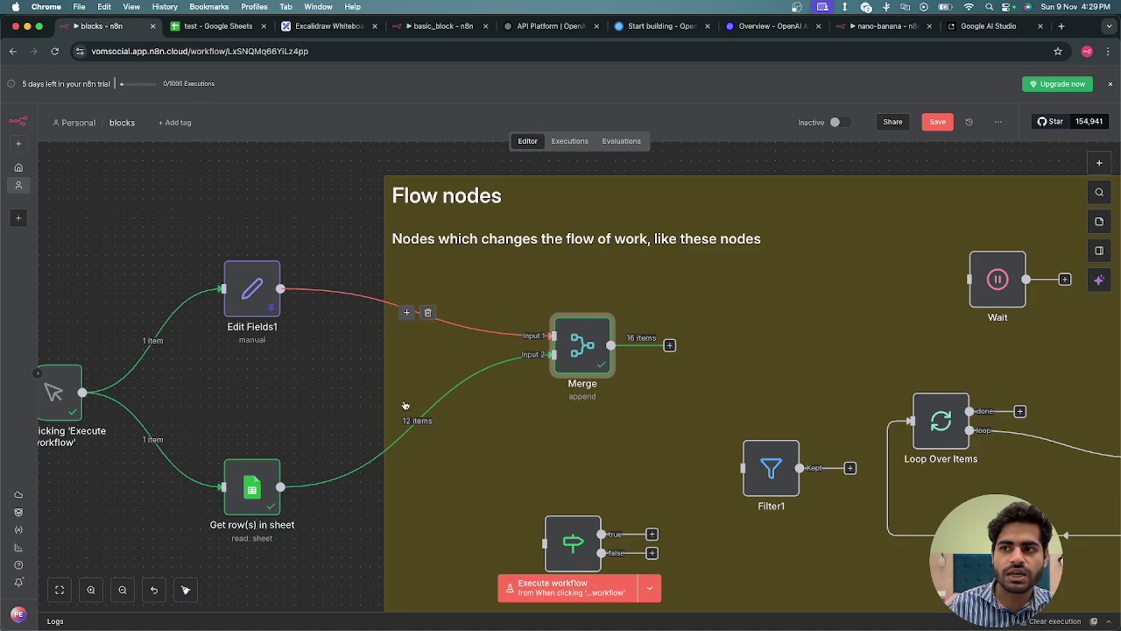
# Step: Review the Merge node's mode choices again, leaving Append selected, and return to the canvas
pyautogui.doubleClick(573, 327)
pyautogui.click(521, 159)
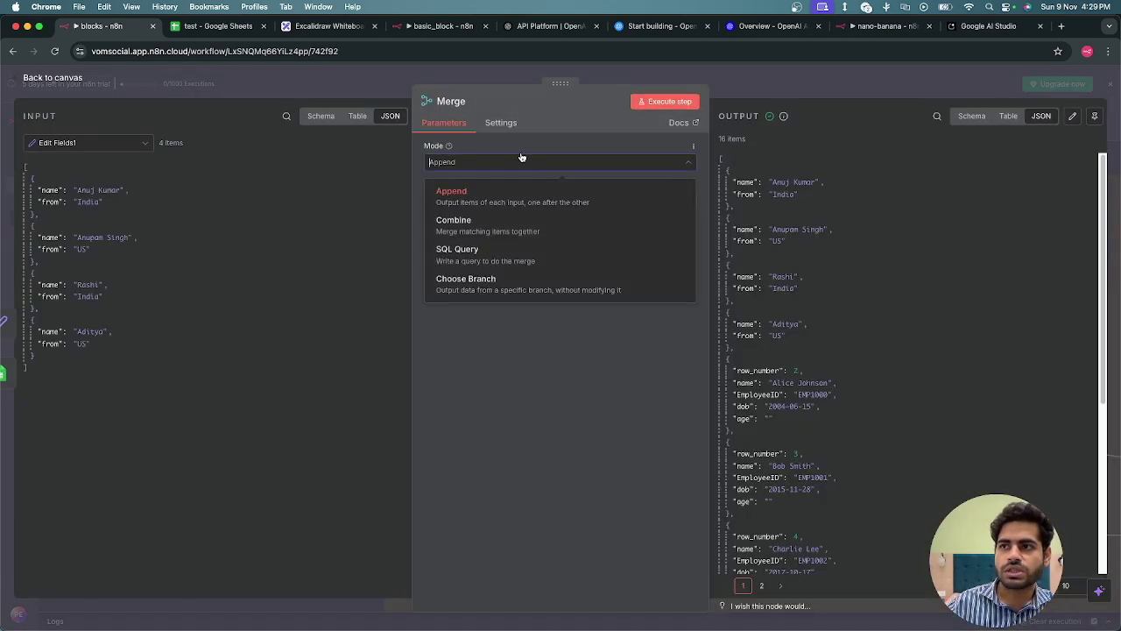
pyautogui.click(775, 87)
pyautogui.click(770, 97)
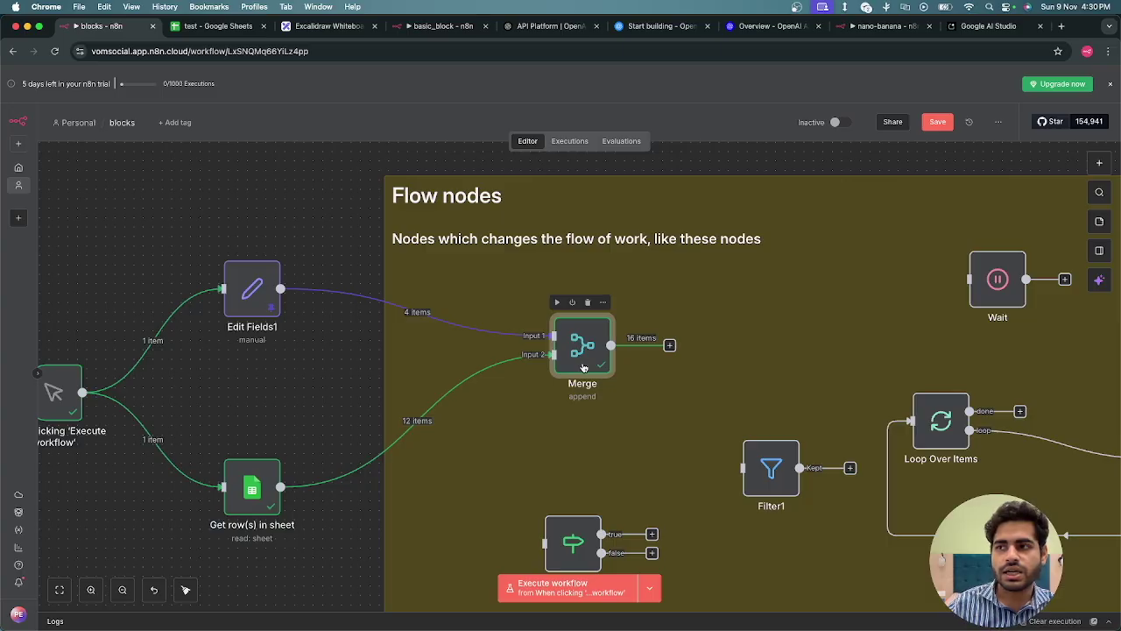
pyautogui.scroll(-5, 634, 386)
pyautogui.scroll(-2, 635, 387)
pyautogui.hscroll(2, 634, 386)
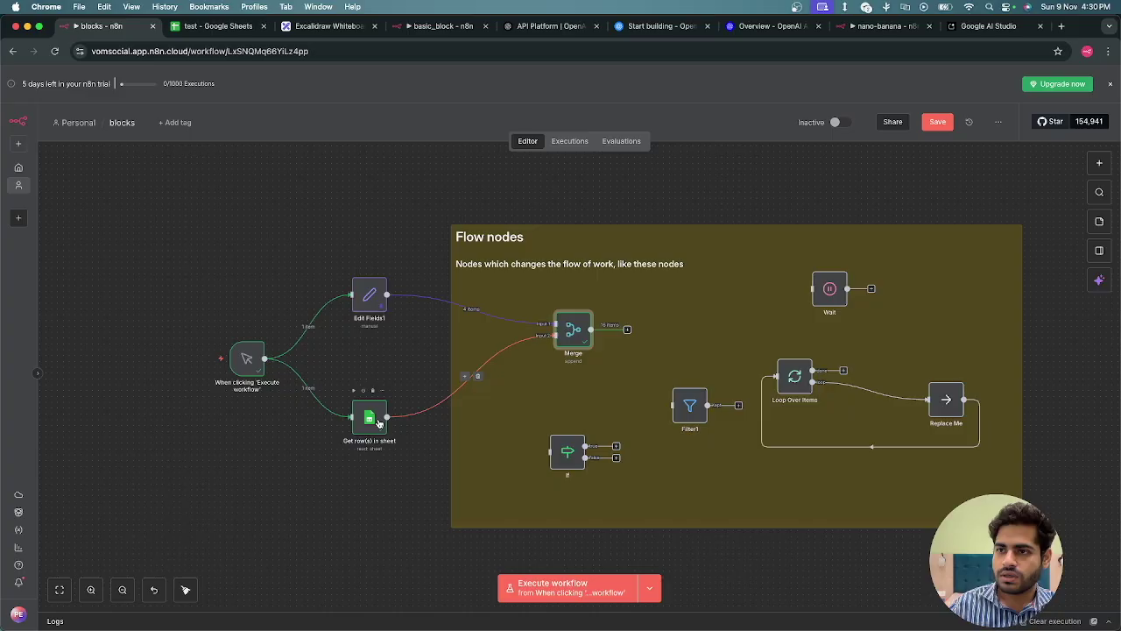
pyautogui.moveTo(387, 417); pyautogui.dragTo(563, 454)
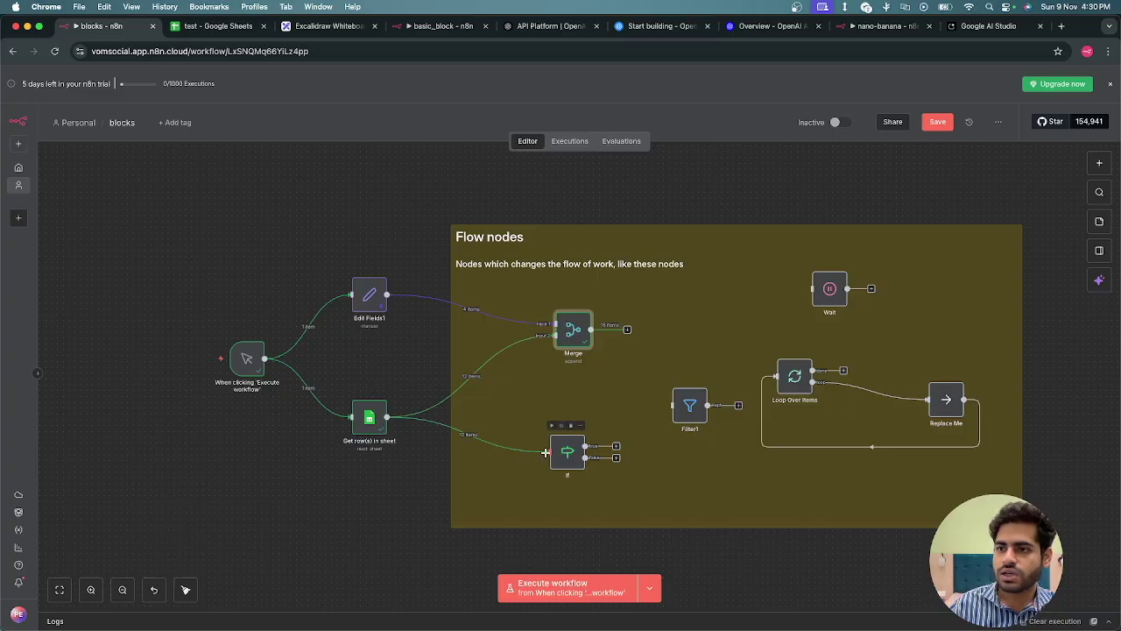
pyautogui.click(563, 457)
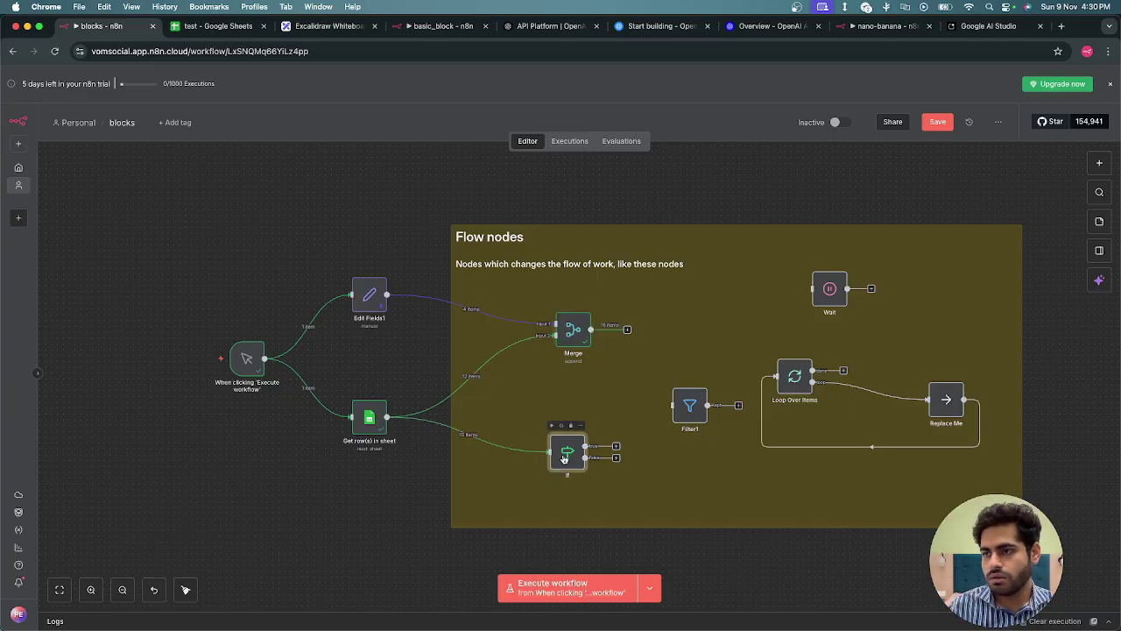
pyautogui.doubleClick(564, 453)
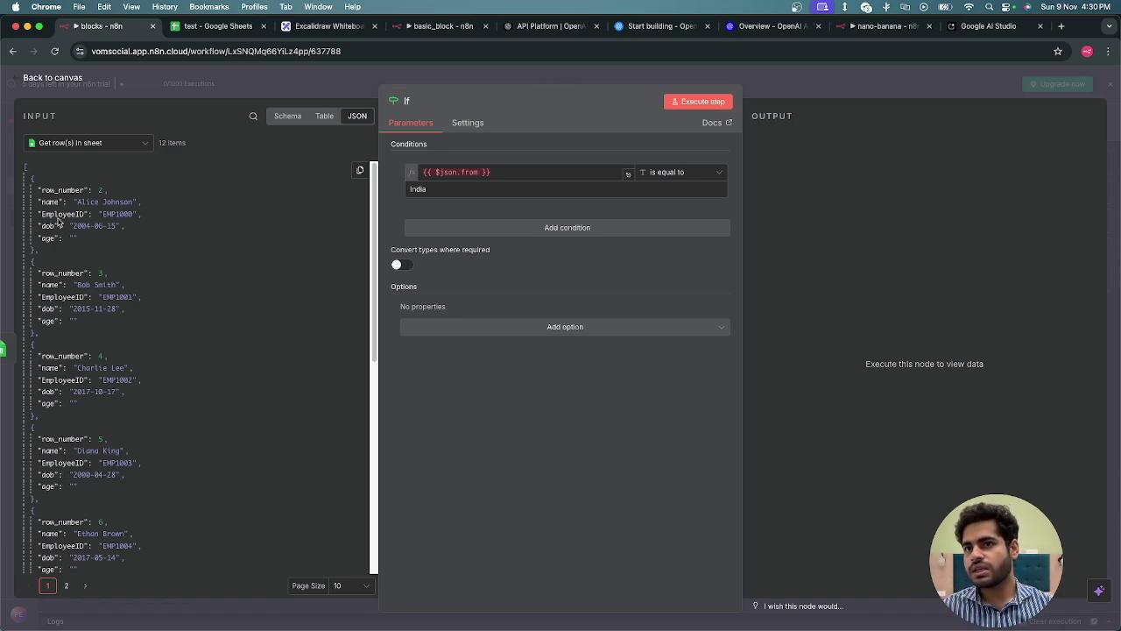
pyautogui.click(279, 88)
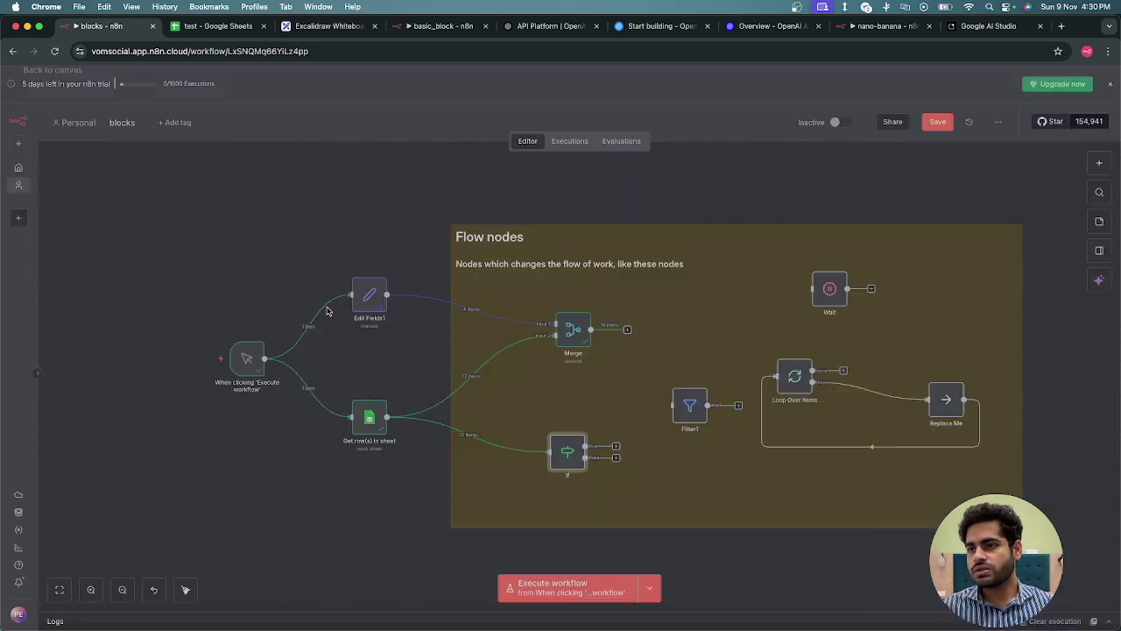
pyautogui.click(477, 435)
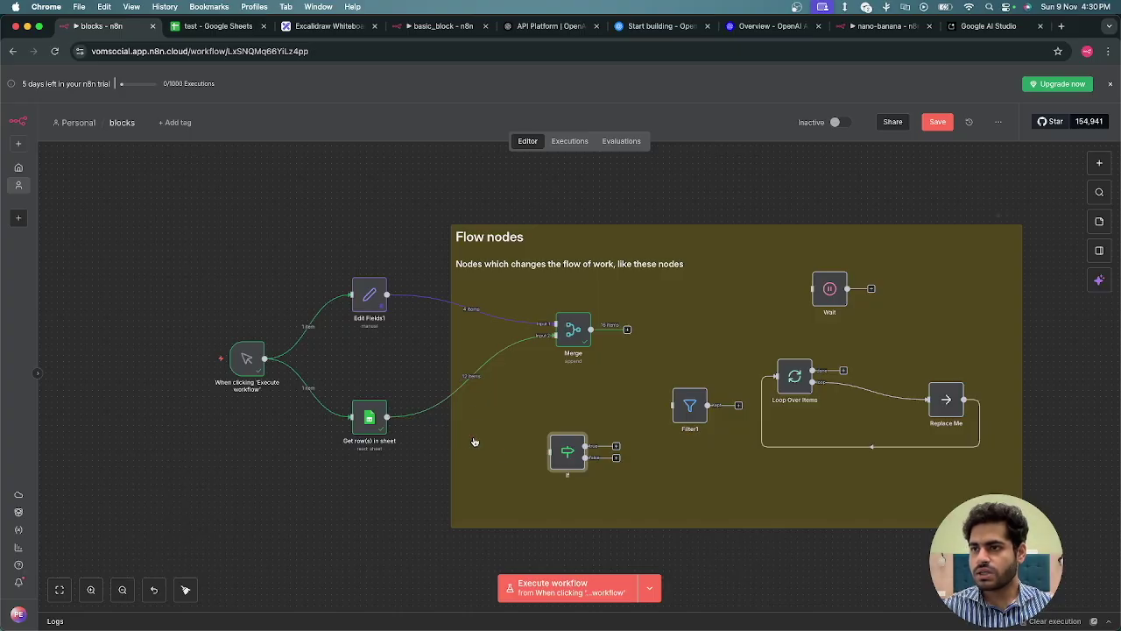
# Step: Connect the Edit Fields1 output to the If node's input and open the If node
pyautogui.moveTo(386, 294); pyautogui.dragTo(554, 464)
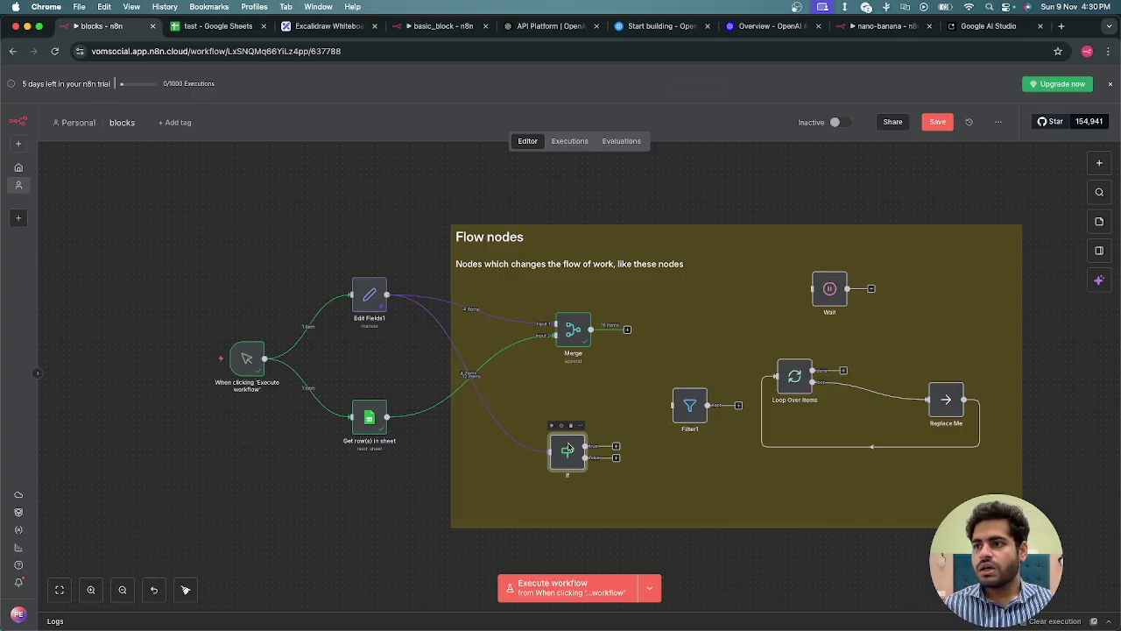
pyautogui.doubleClick(568, 448)
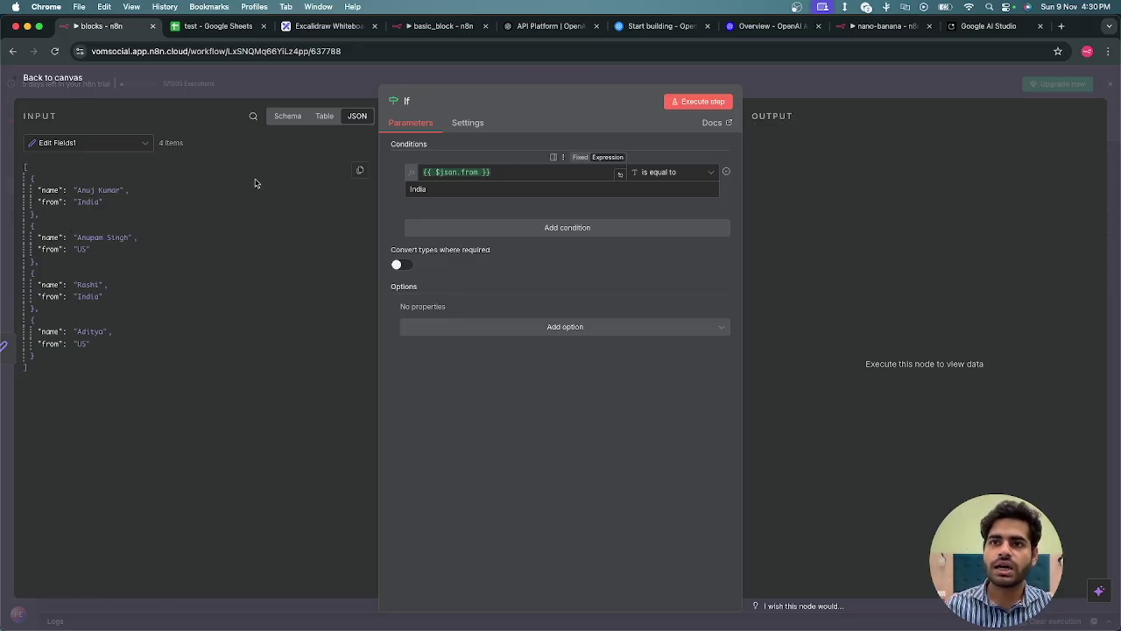
# Step: Map the from field into the If condition a second time and remove the duplicate {{ $json.from }} expression
pyautogui.moveTo(50, 202); pyautogui.dragTo(499, 173)
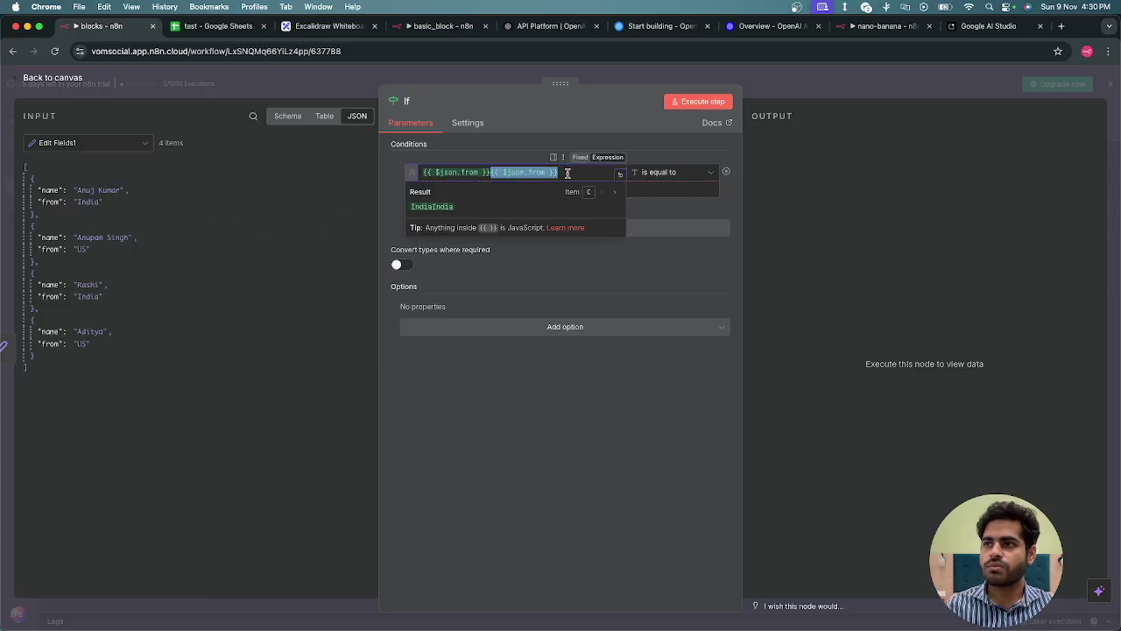
pyautogui.click(663, 189)
pyautogui.write('India')
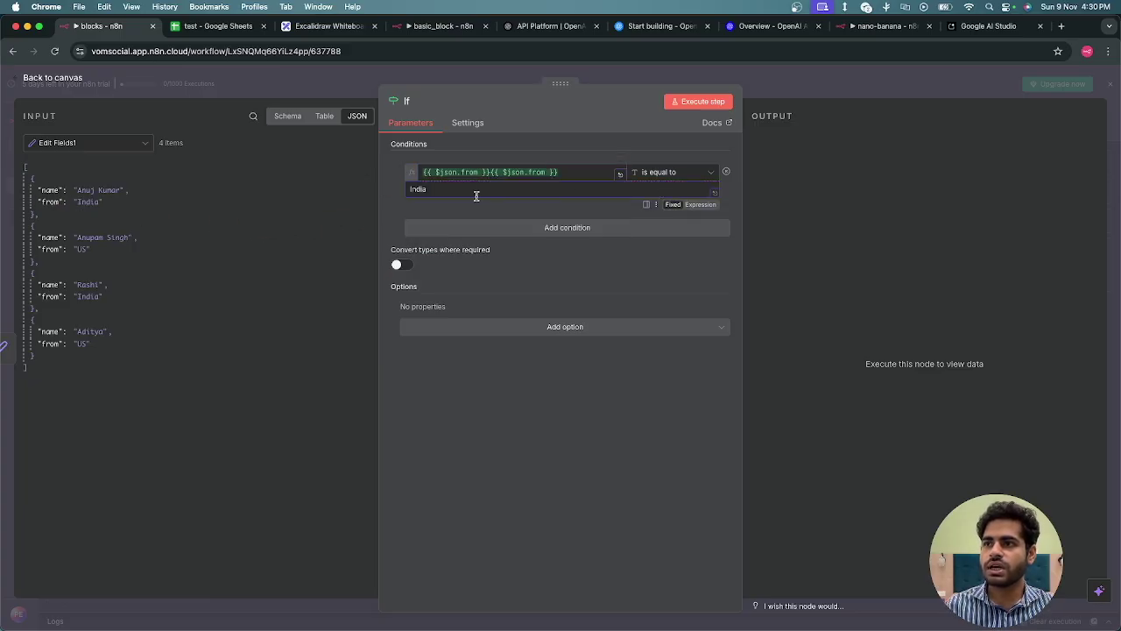
pyautogui.click(577, 175)
pyautogui.moveTo(577, 175); pyautogui.dragTo(494, 173)
pyautogui.press('BackSpace')
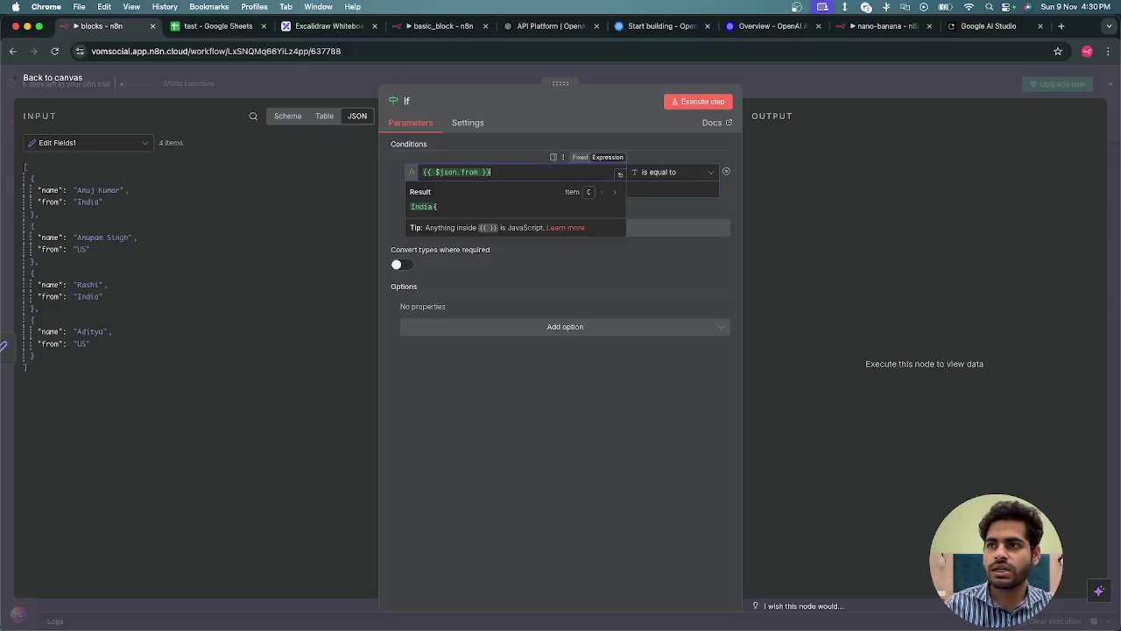
pyautogui.click(586, 267)
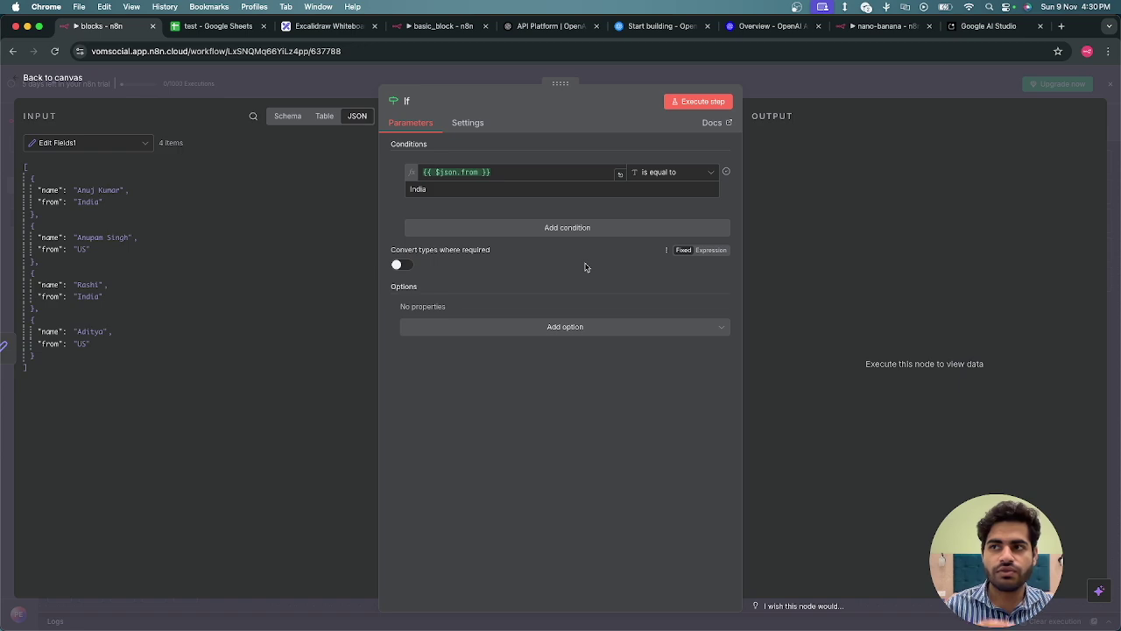
# Step: Execute the If node with its from is equal to India condition and examine the True Branch output
pyautogui.click(705, 104)
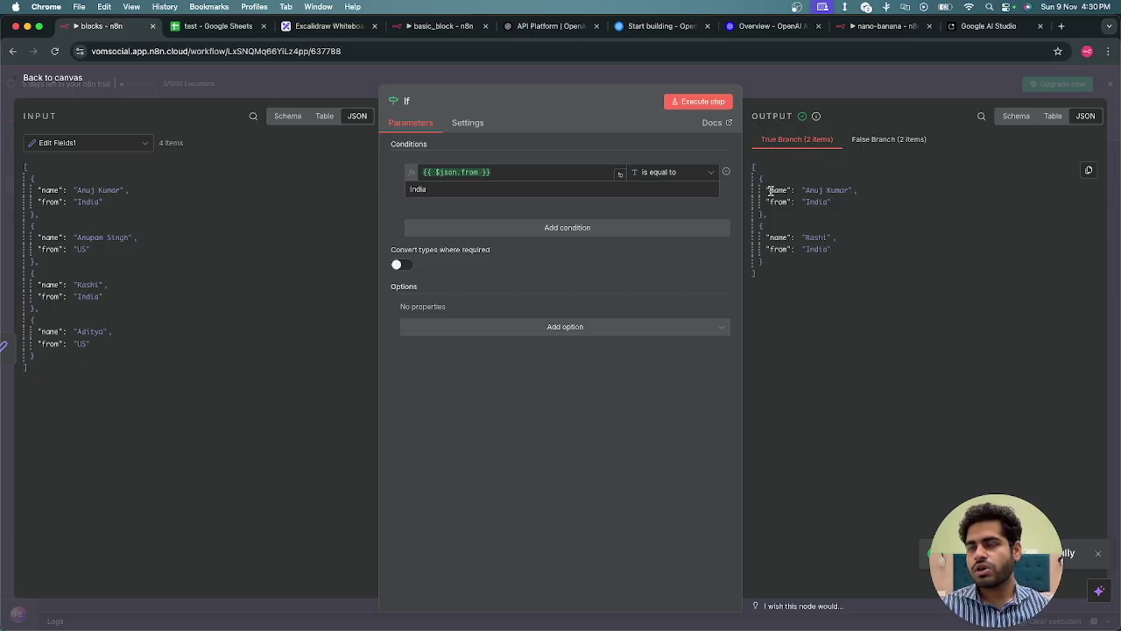
pyautogui.moveTo(770, 190); pyautogui.dragTo(799, 191)
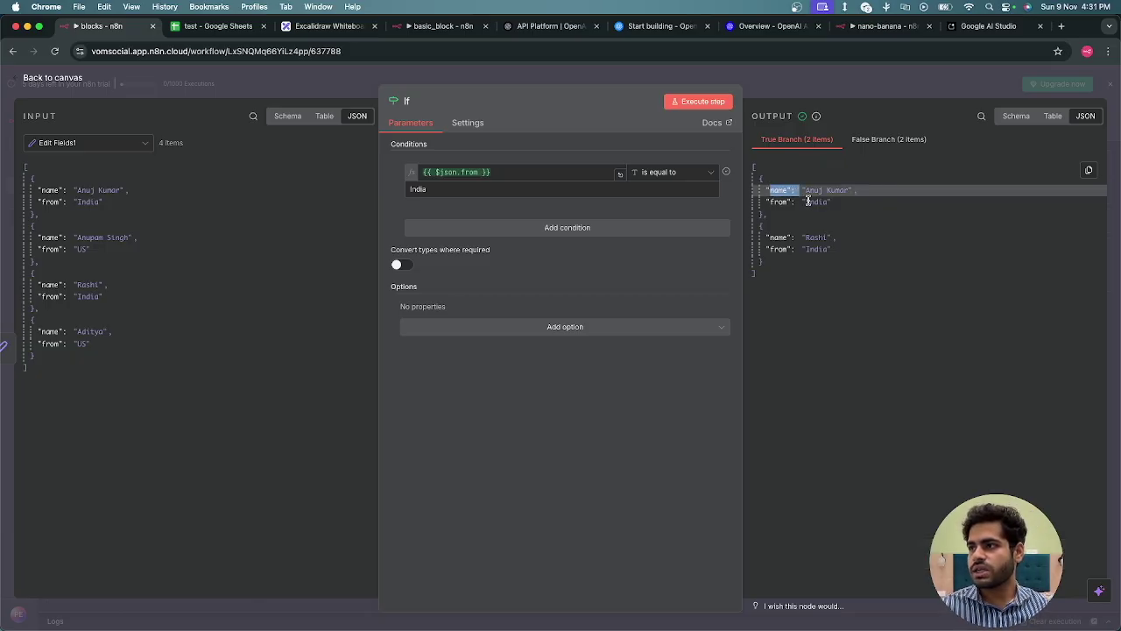
# Step: Examine the If node's False Branch output and return to the canvas
pyautogui.click(871, 145)
pyautogui.doubleClick(815, 189)
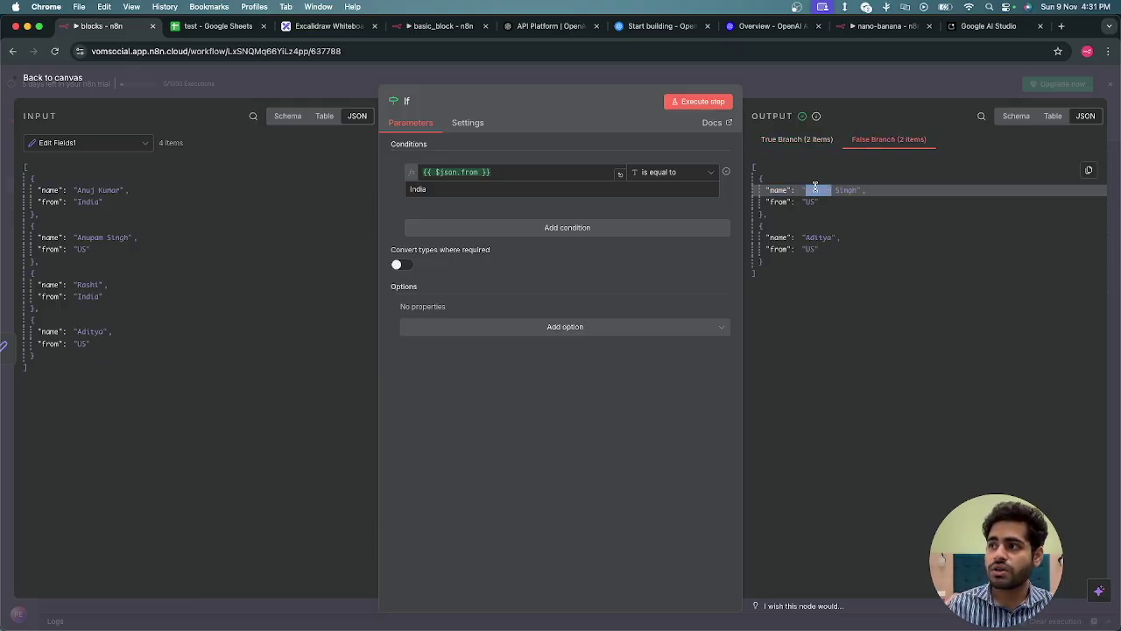
pyautogui.click(811, 238)
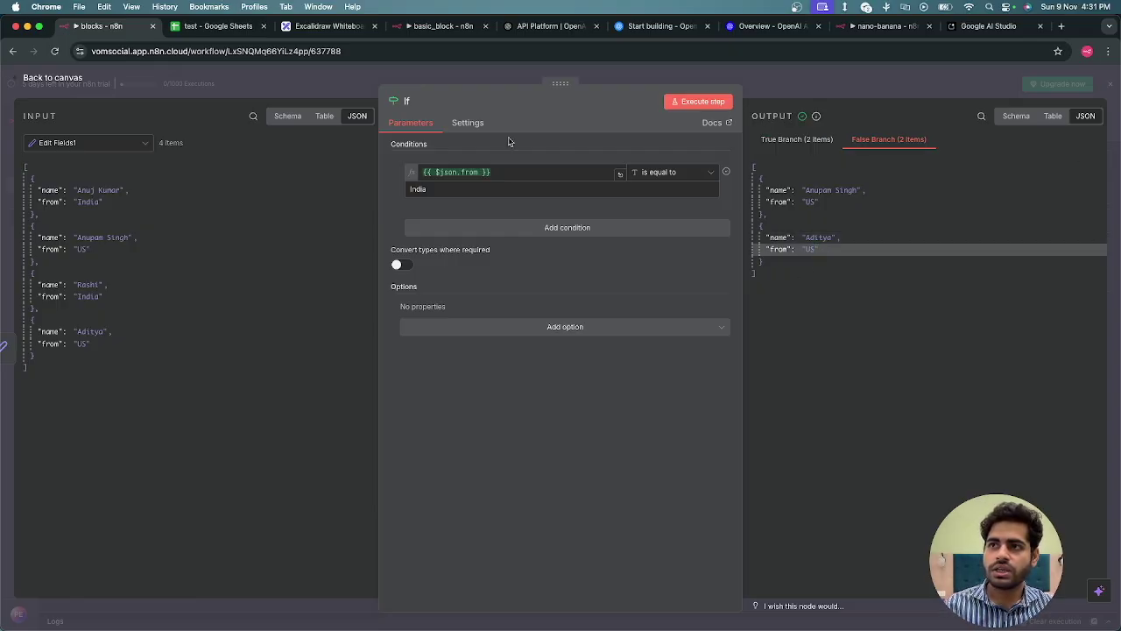
pyautogui.click(355, 89)
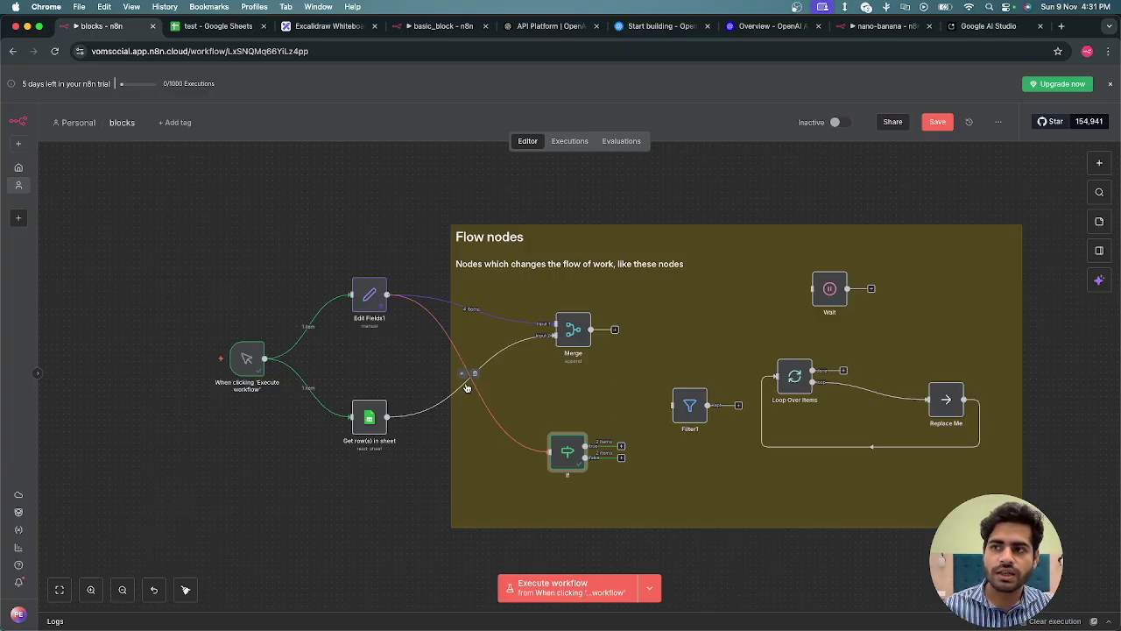
pyautogui.moveTo(621, 446); pyautogui.dragTo(666, 374)
pyautogui.moveTo(621, 457); pyautogui.dragTo(566, 457)
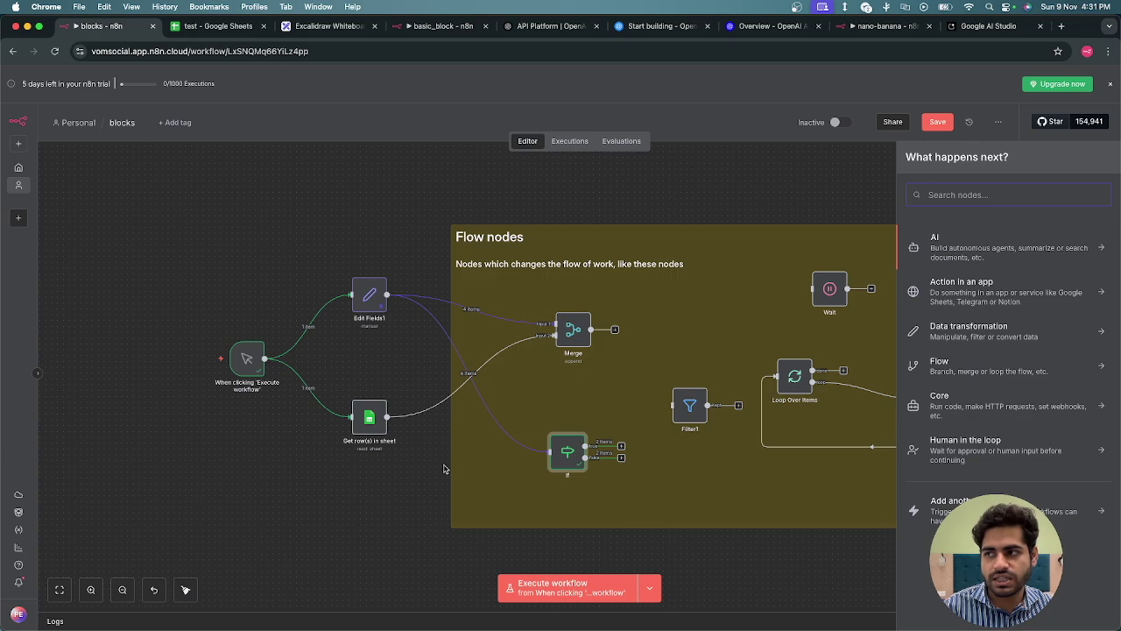
pyautogui.hscroll(2, 444, 469)
pyautogui.click(330, 493)
pyautogui.hscroll(6, 530, 419)
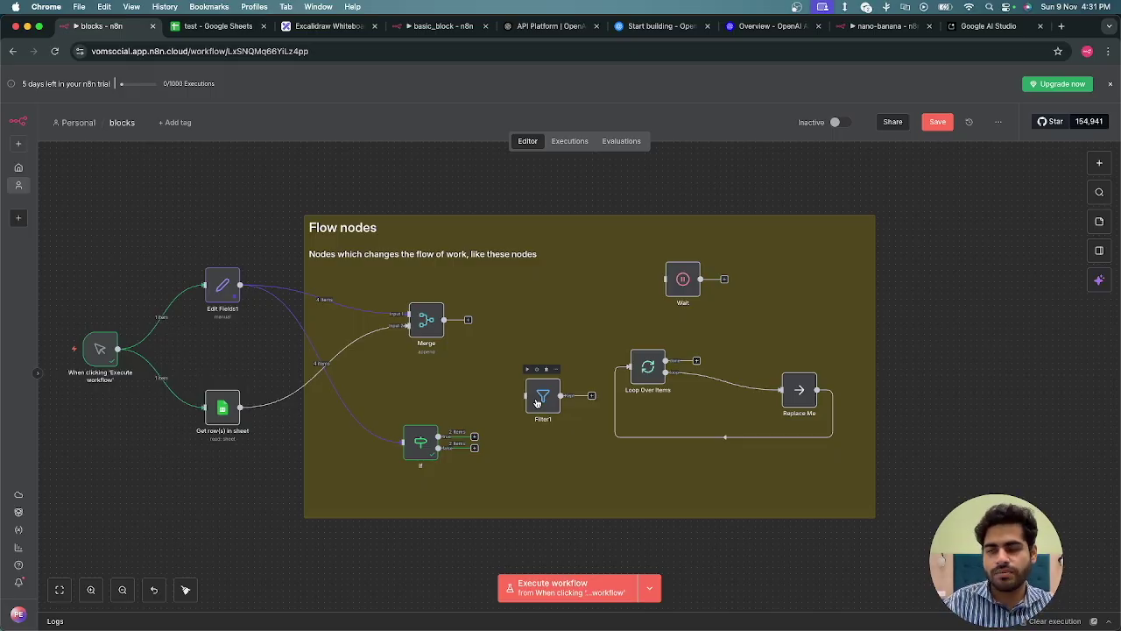
# Step: Open the Wait node to review its parameters, and return to the canvas
pyautogui.click(688, 294)
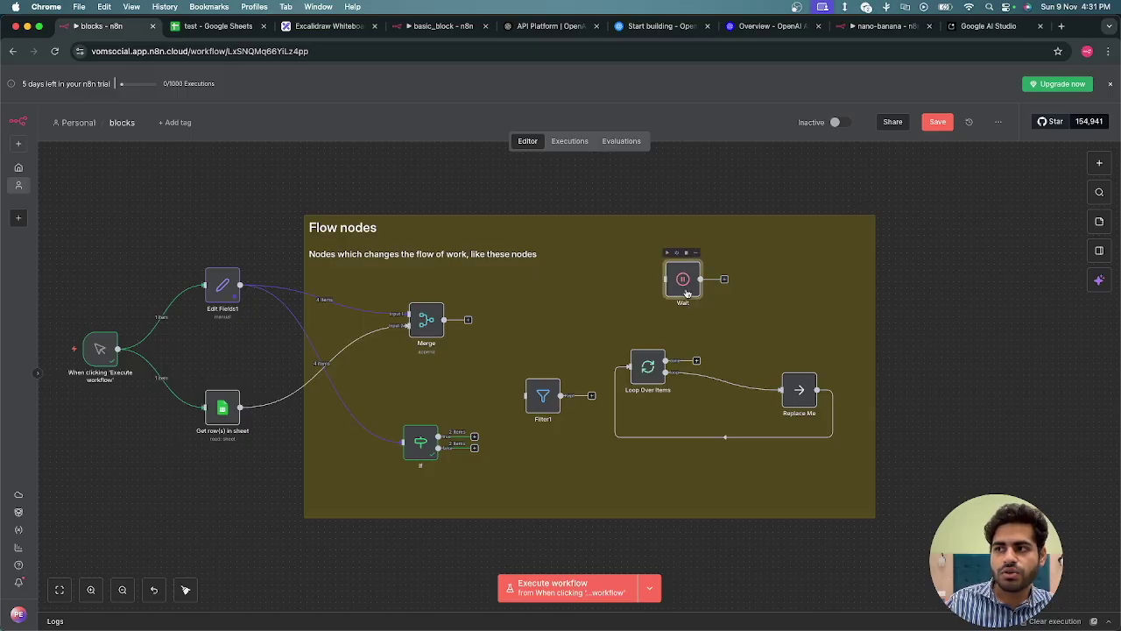
pyautogui.doubleClick(687, 293)
pyautogui.click(791, 87)
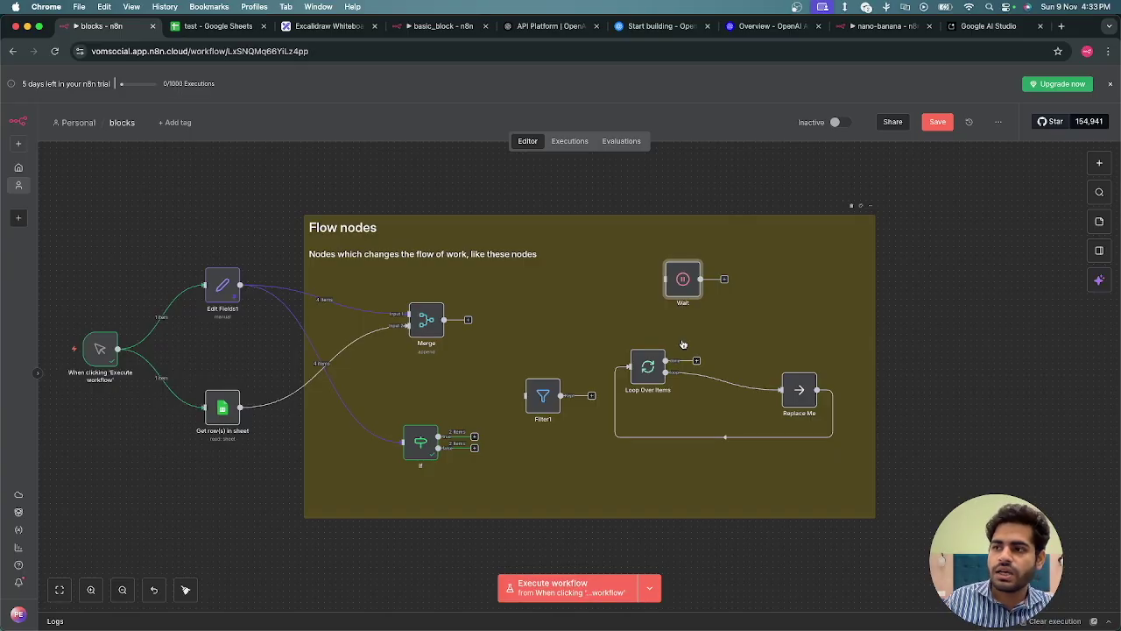
# Step: Set the Loop Over Items node's Batch Size to 5 and return to the canvas
pyautogui.click(648, 366)
pyautogui.doubleClick(647, 366)
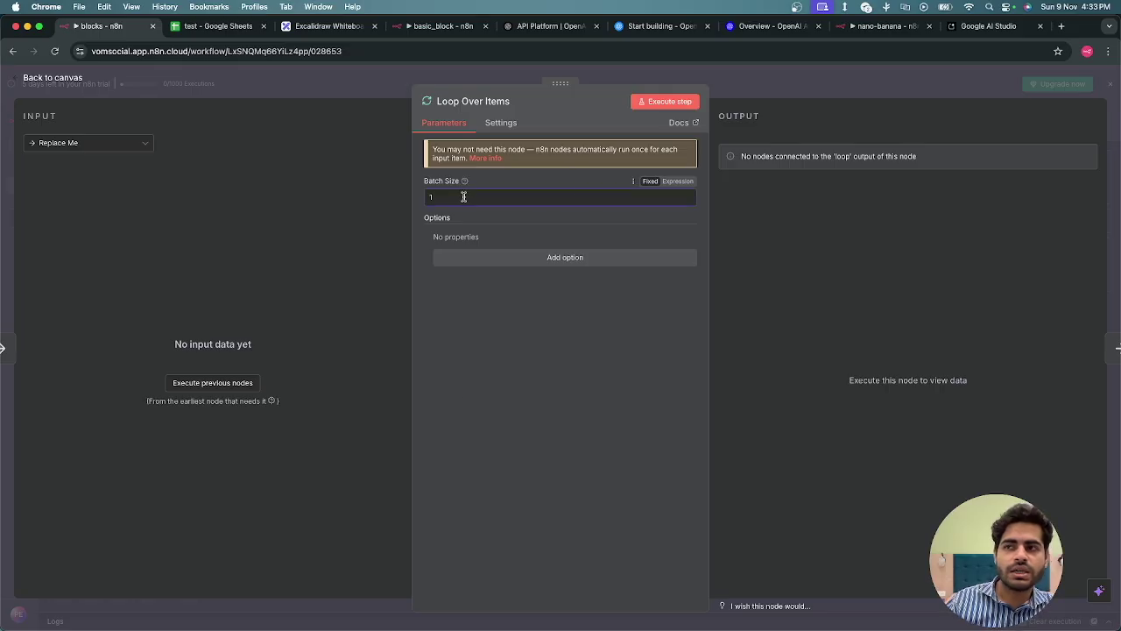
pyautogui.click(463, 196)
pyautogui.press('BackSpace')
pyautogui.write('5')
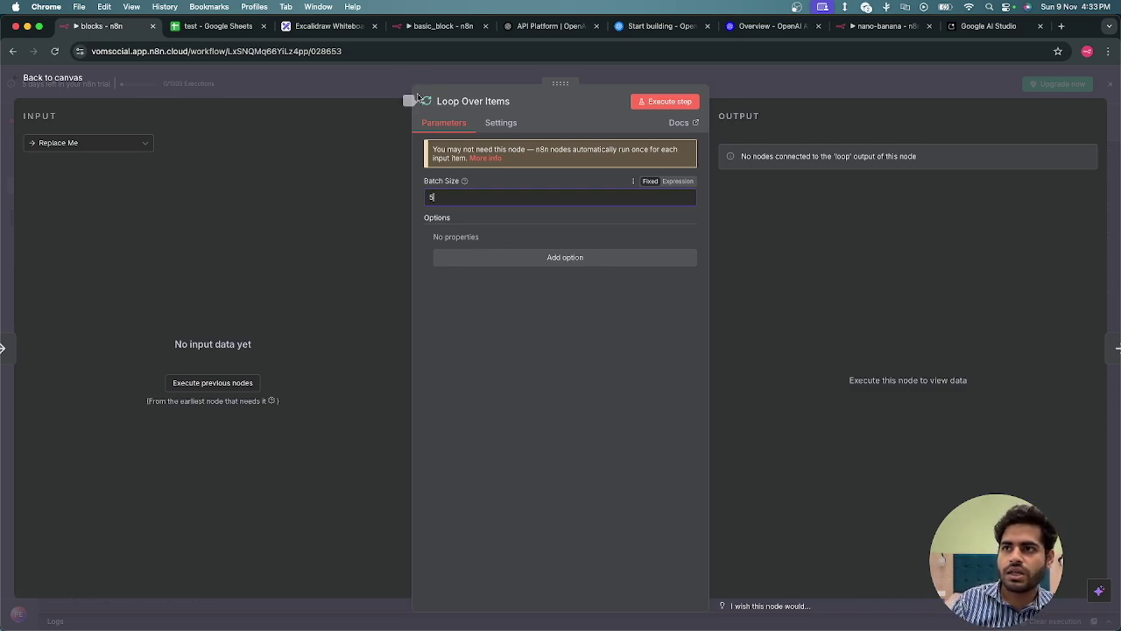
pyautogui.press('Escape')
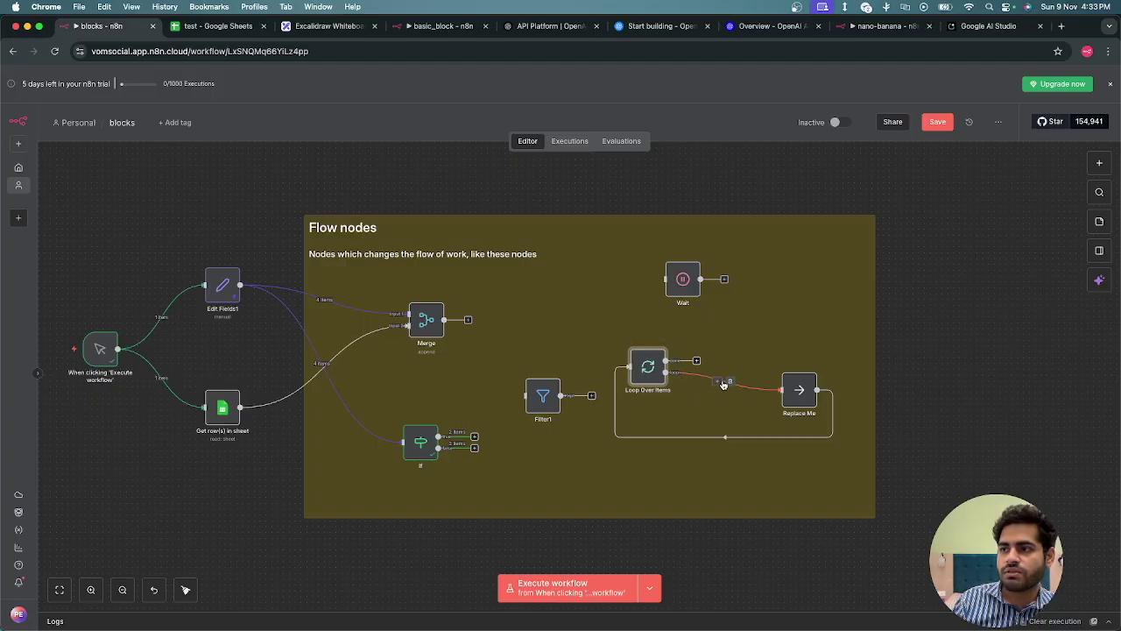
# Step: Search for the Firecrawl node to insert between Loop Over Items and Replace Me, and review its available actions
pyautogui.moveTo(708, 387)
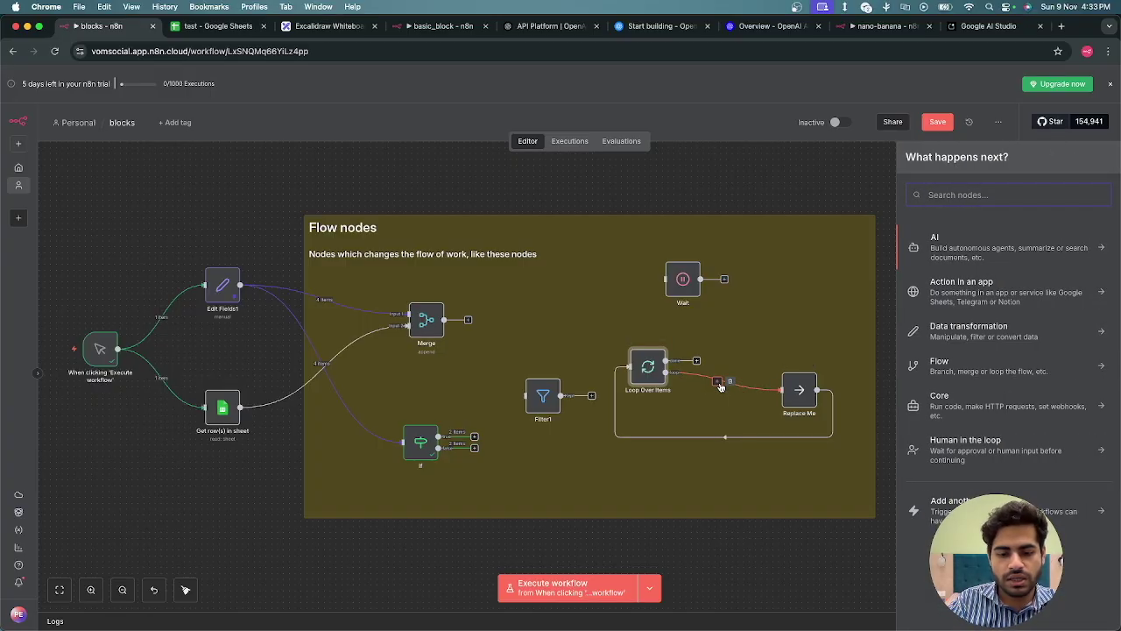
pyautogui.write('fired')
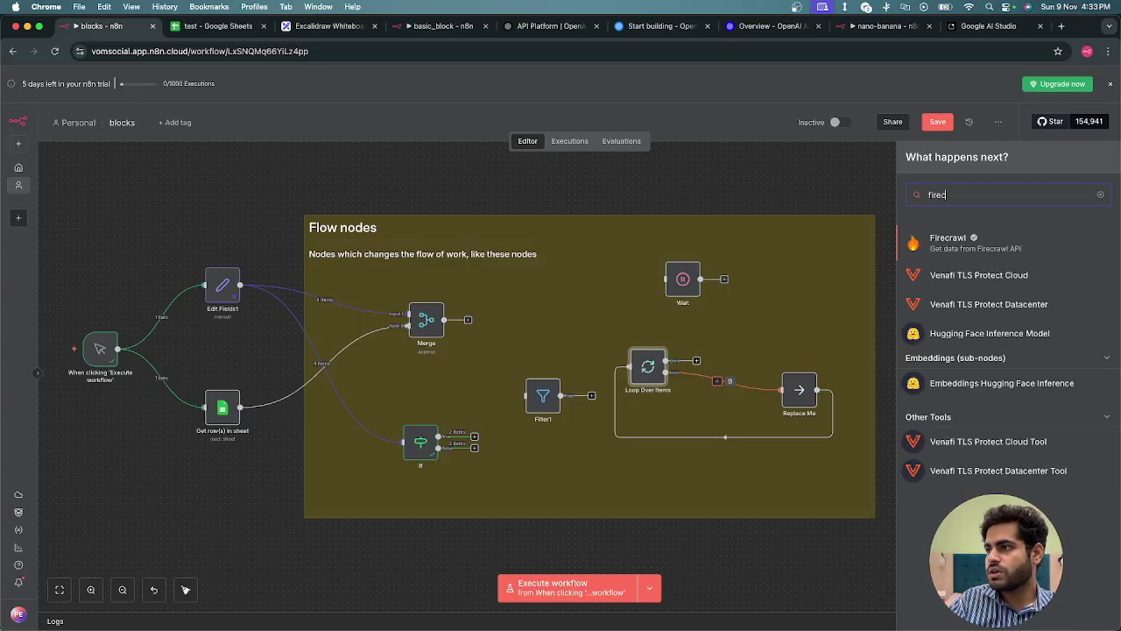
pyautogui.press('Return')
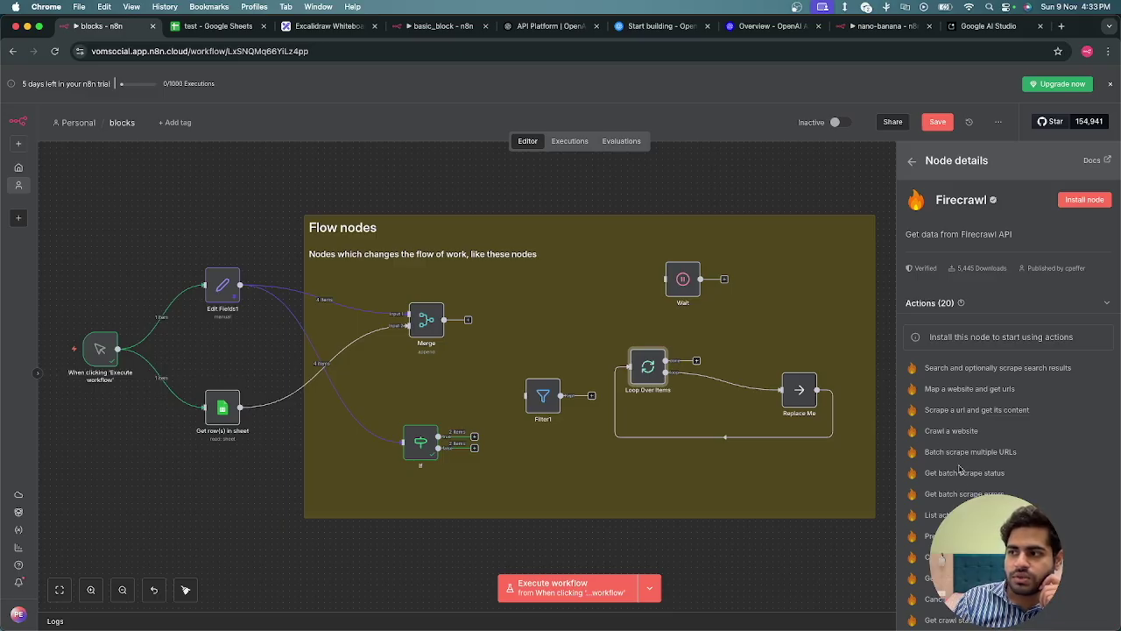
pyautogui.scroll(-3, 959, 481)
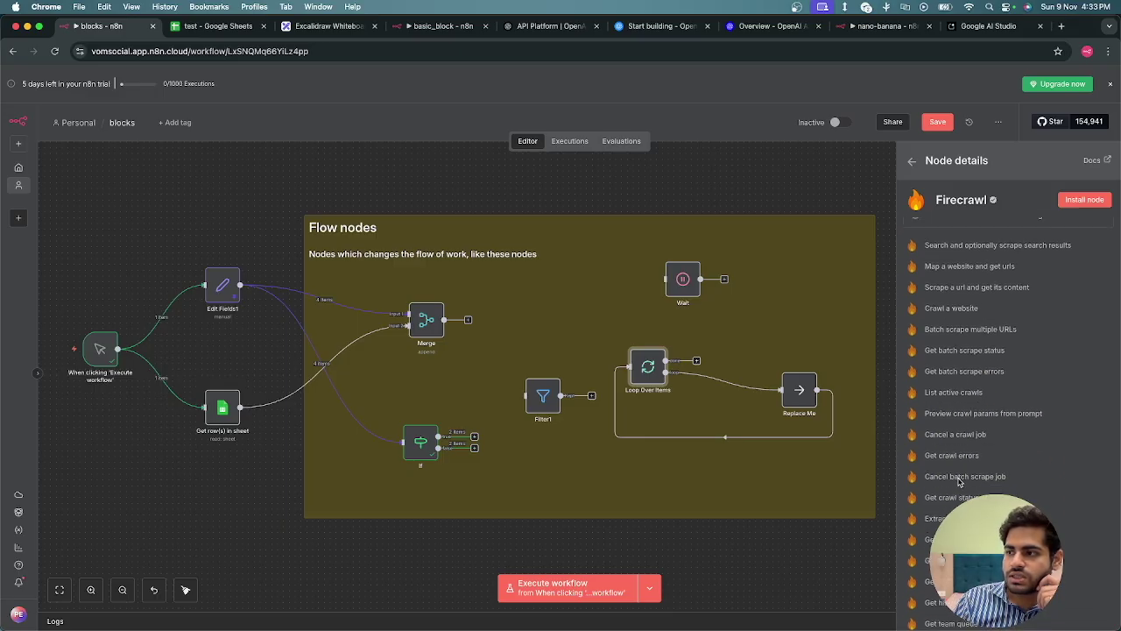
pyautogui.scroll(2, 964, 420)
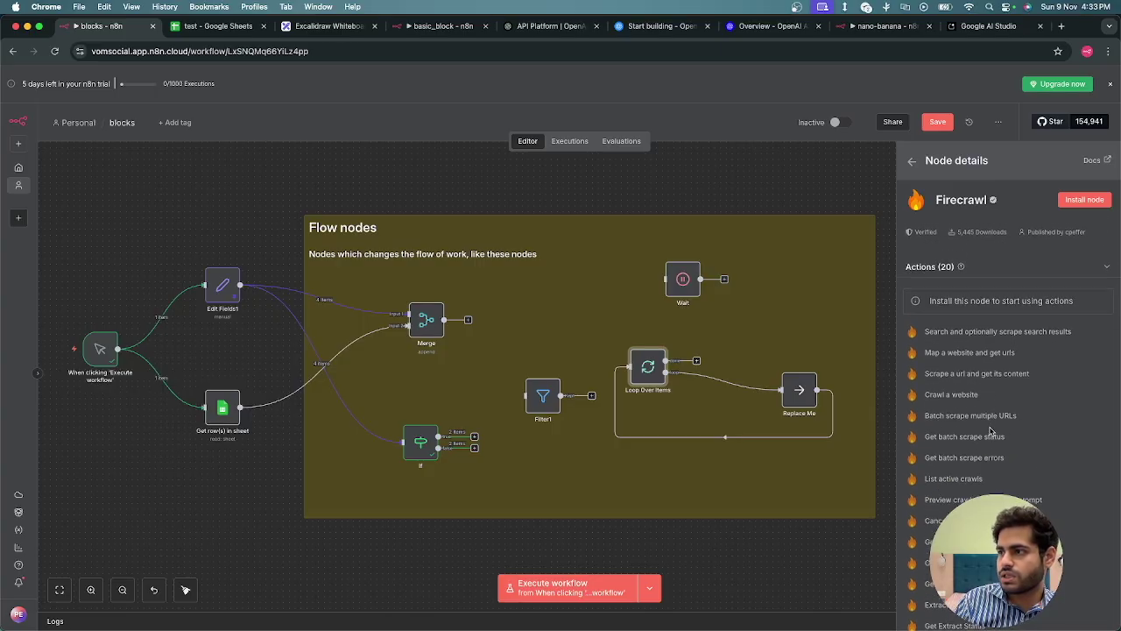
pyautogui.scroll(-2, 990, 430)
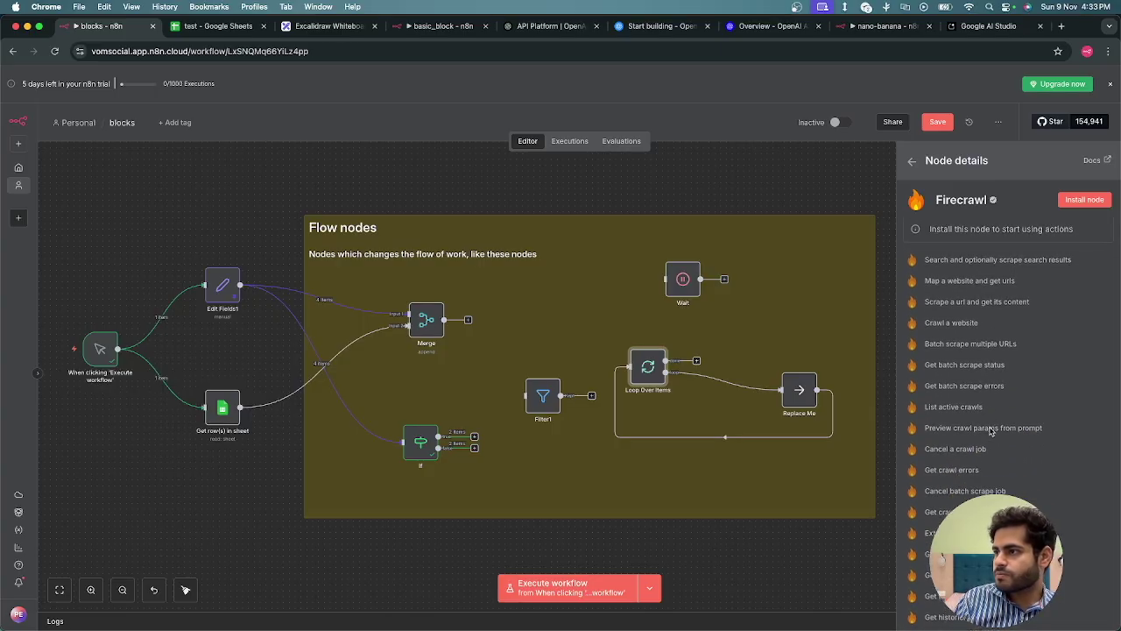
pyautogui.scroll(-2, 990, 431)
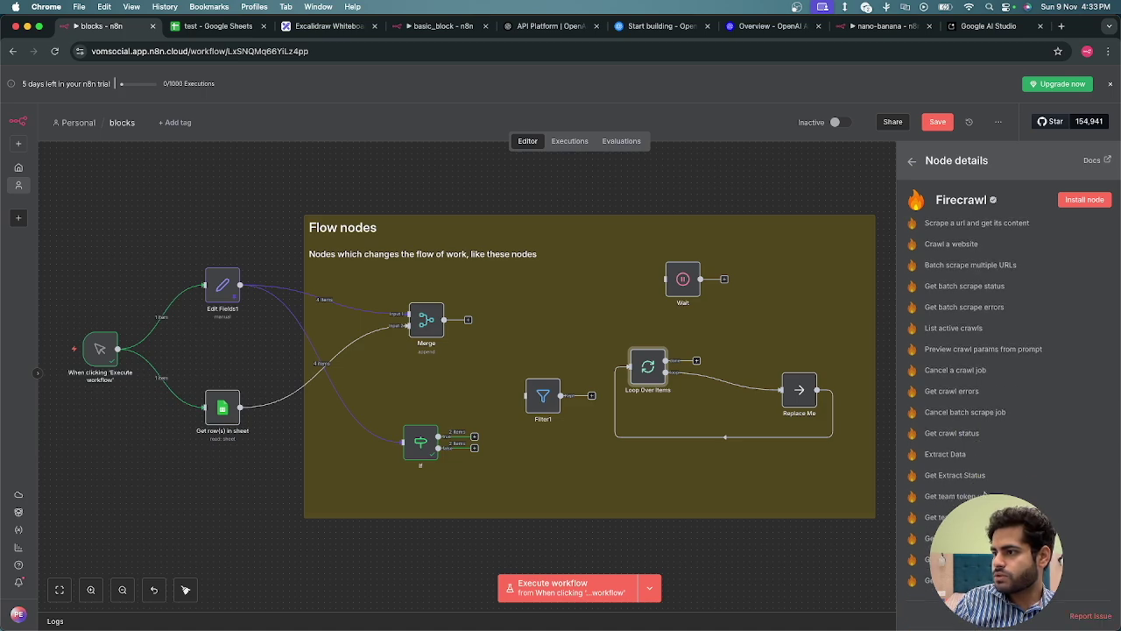
pyautogui.scroll(1, 979, 433)
pyautogui.scroll(2, 970, 396)
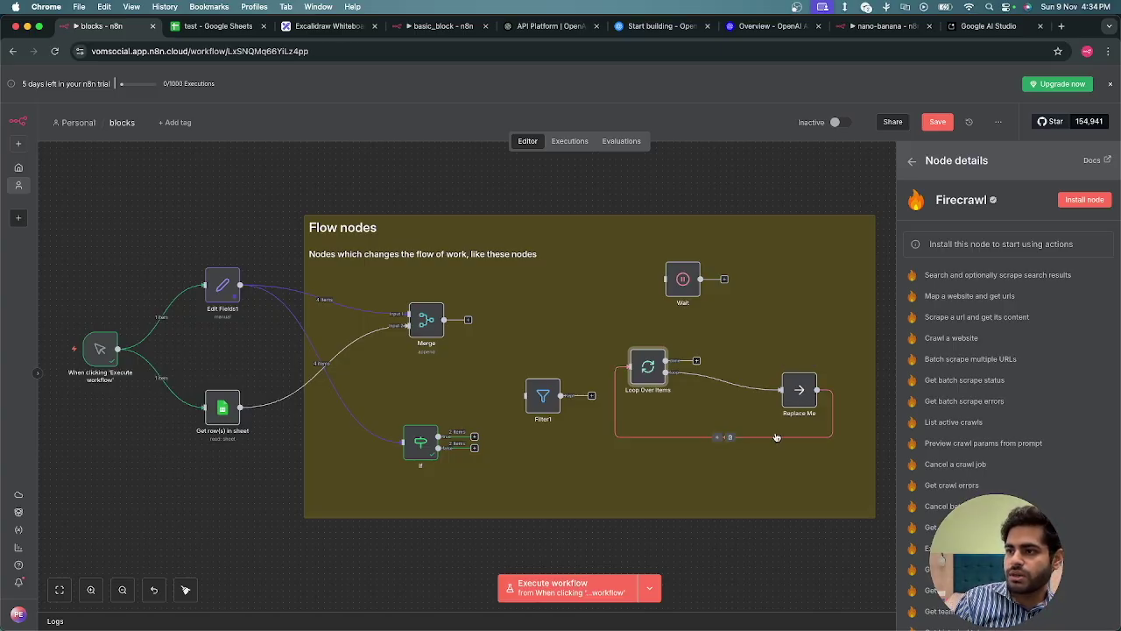
# Step: Insert a Wait node on the connection from Replace Me back to Loop Over Items, with its Wait Unit set to Minutes
pyautogui.click(717, 437)
pyautogui.write('wait')
pyautogui.press('Return')
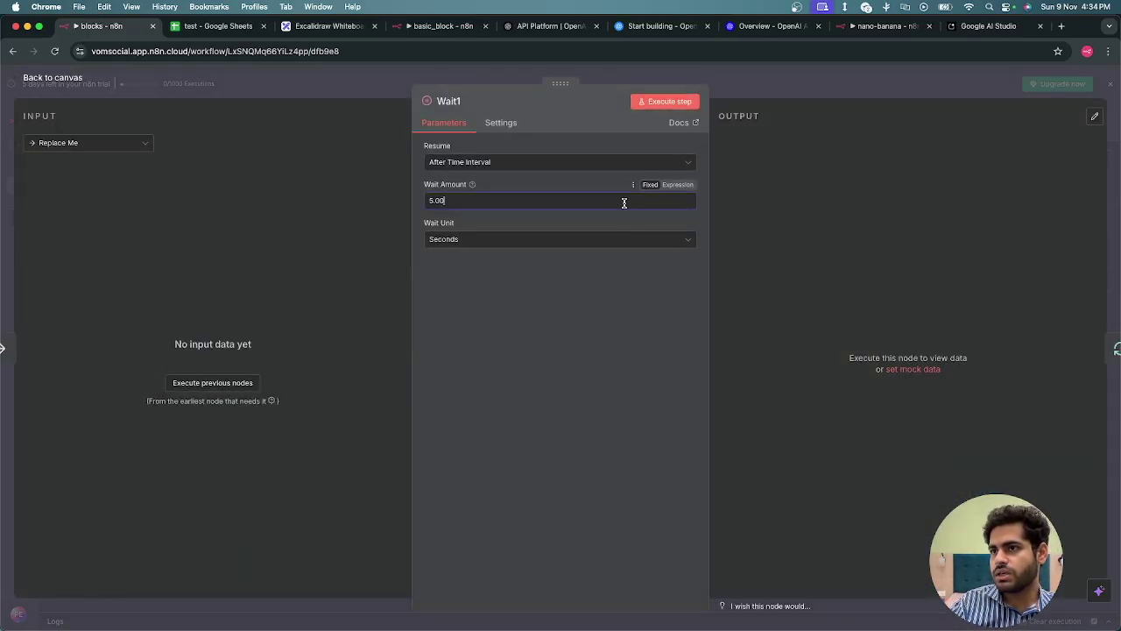
pyautogui.click(555, 241)
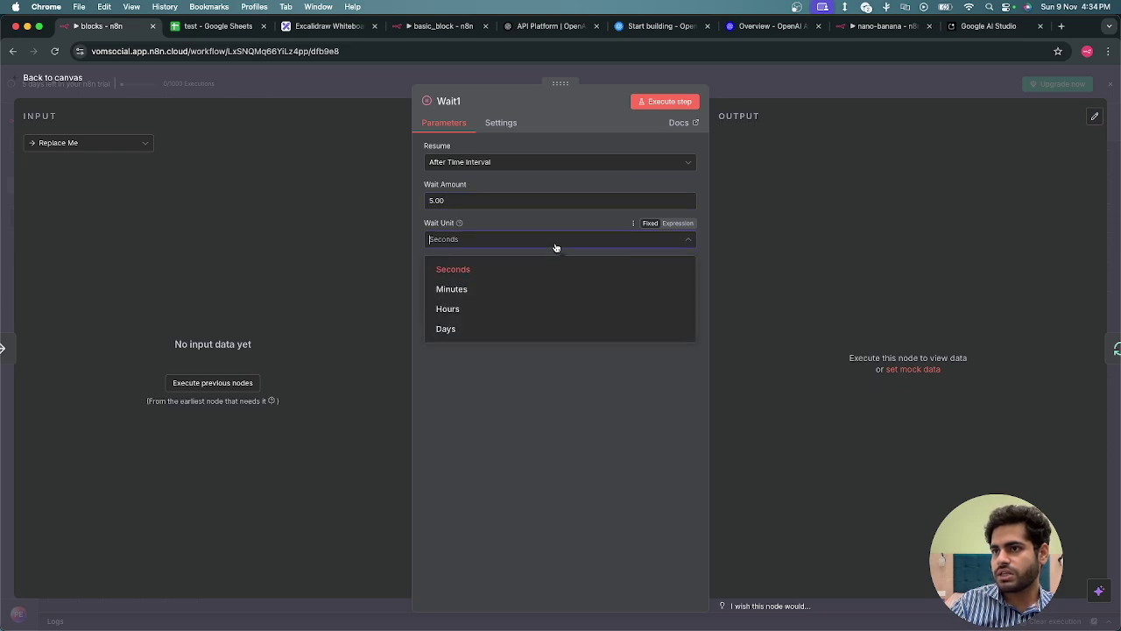
pyautogui.click(522, 294)
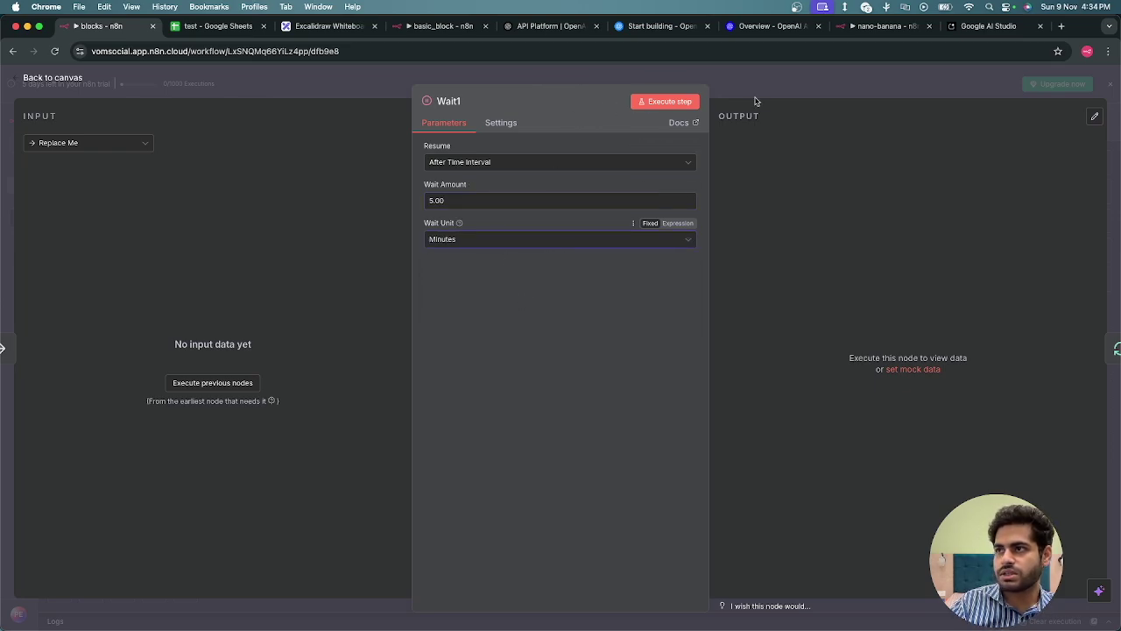
pyautogui.click(786, 86)
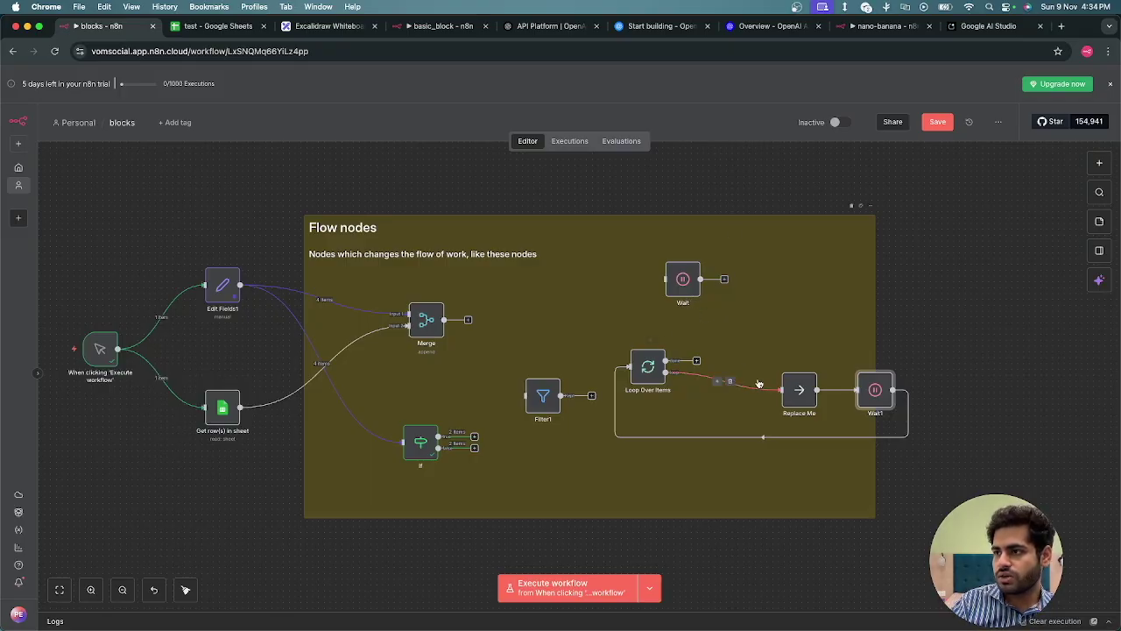
# Step: Try to execute the Loop Over Items node and dismiss the notification
pyautogui.click(633, 342)
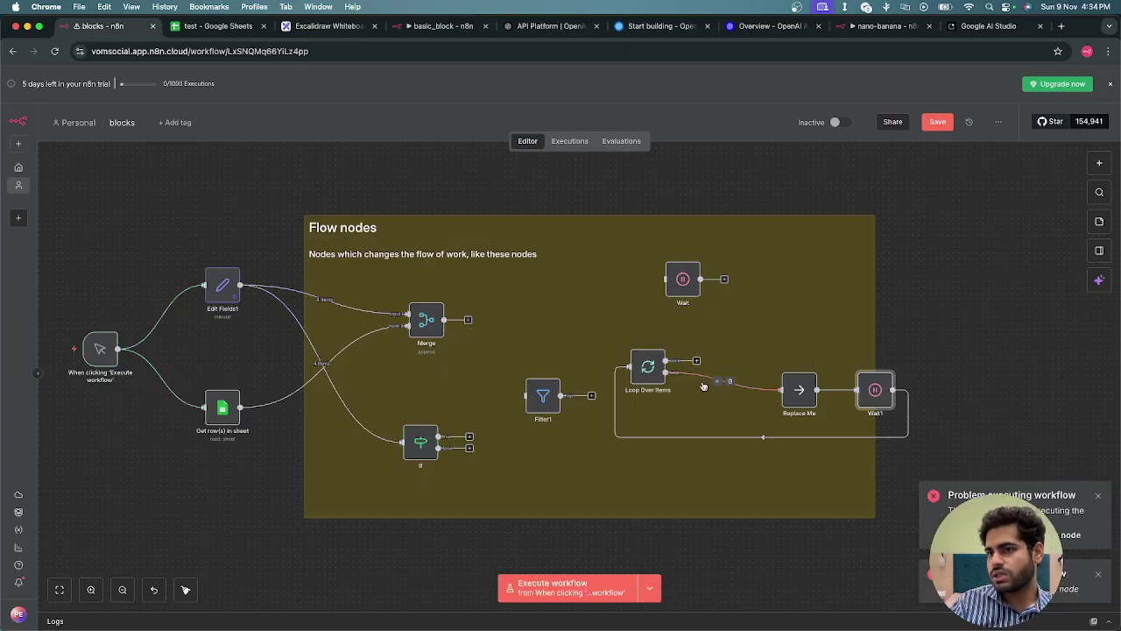
pyautogui.scroll(-1, 786, 380)
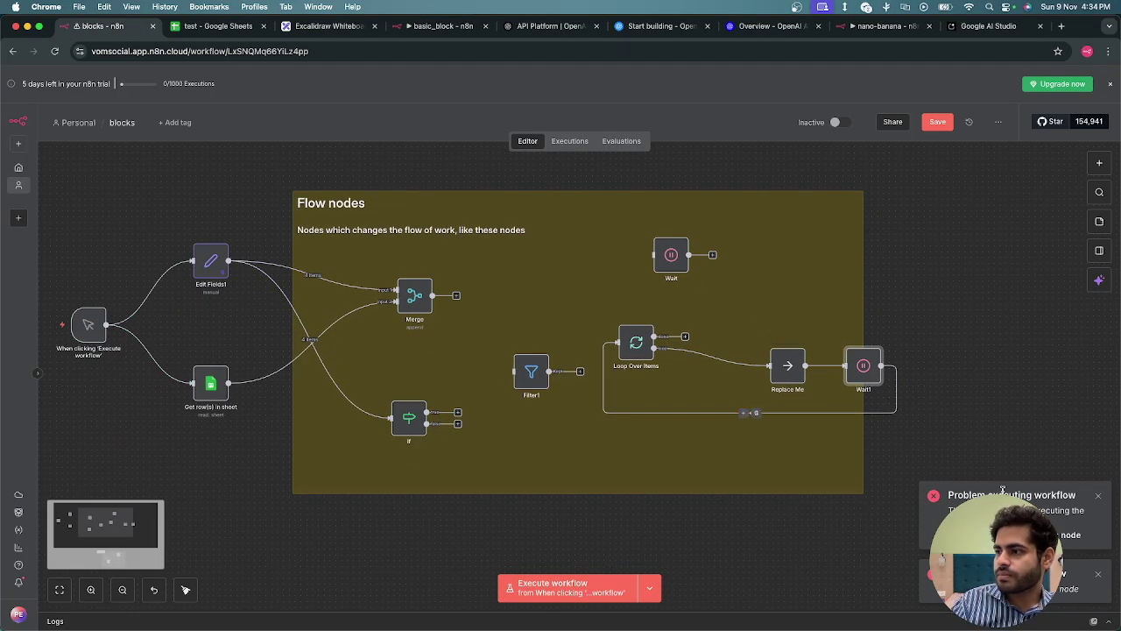
pyautogui.click(1099, 497)
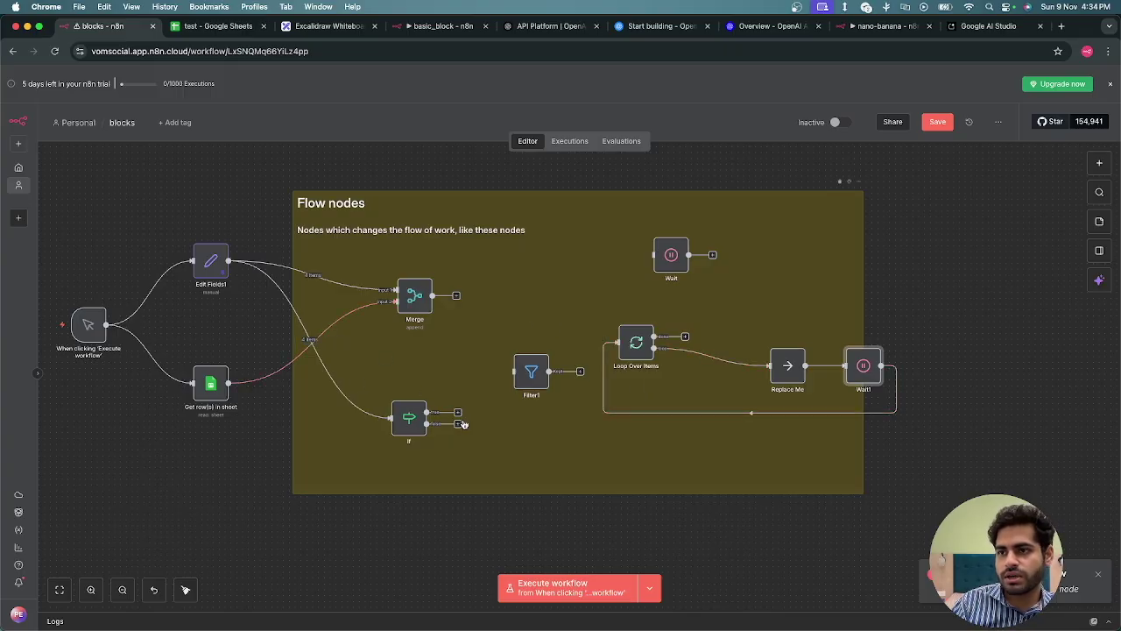
# Step: Connect the If node's true output to the Loop Over Items input and execute the workflow from the manual trigger
pyautogui.moveTo(458, 417); pyautogui.dragTo(515, 373)
pyautogui.moveTo(53, 325)
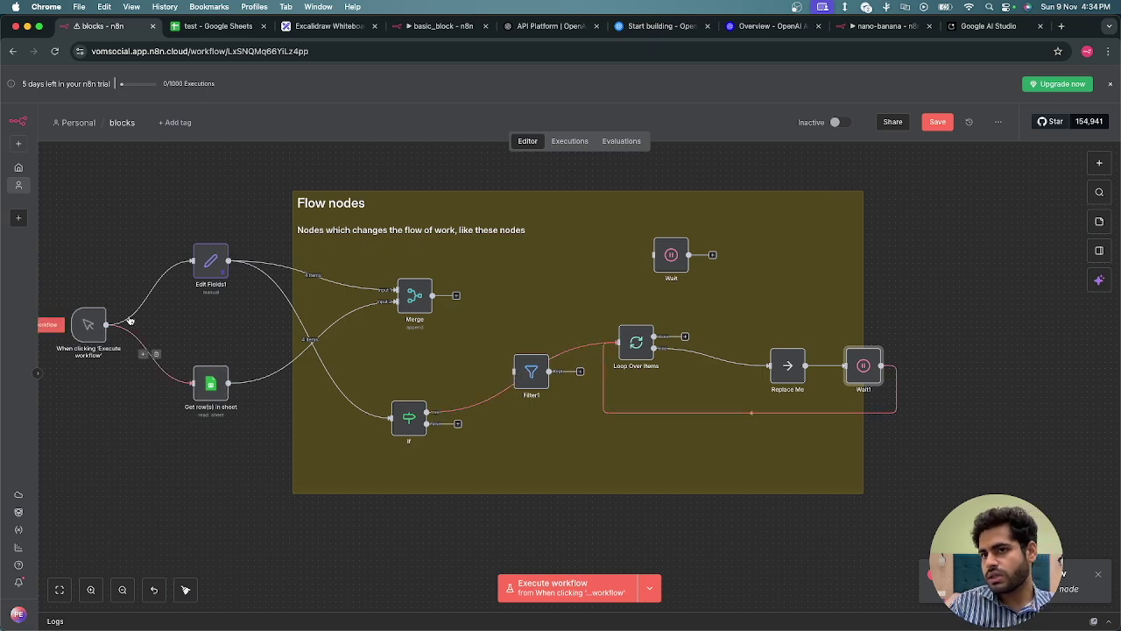
pyautogui.click(51, 325)
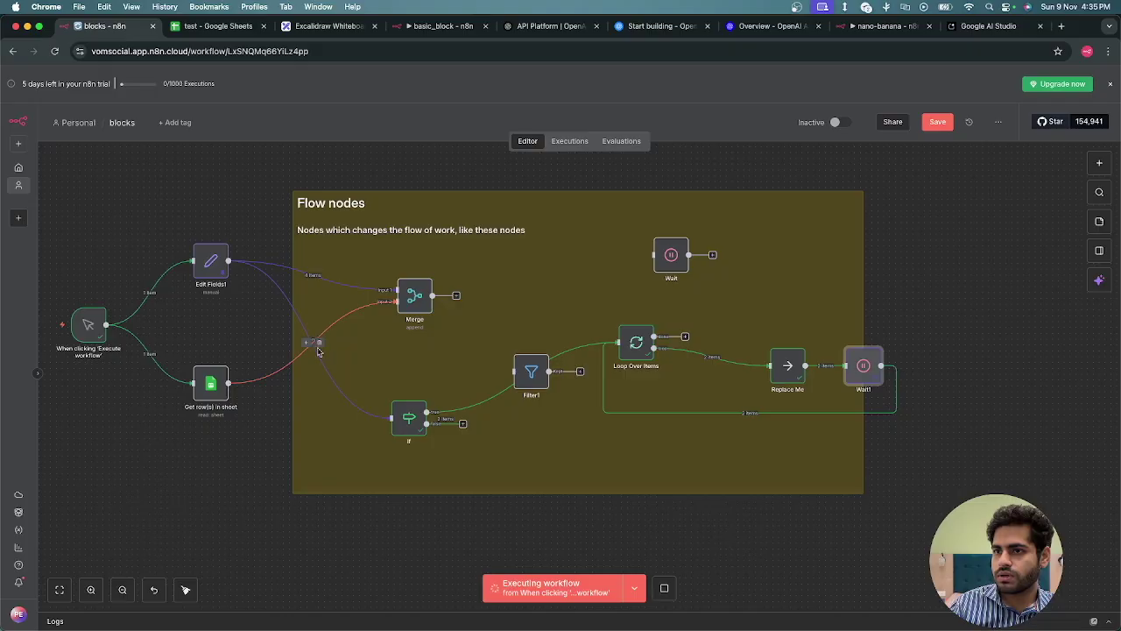
# Step: Disconnect Get row(s) in sheet from Merge and If from Loop Over Items, and connect Get row(s) in sheet to Loop Over Items
pyautogui.click(320, 342)
pyautogui.moveTo(229, 382); pyautogui.dragTo(619, 342)
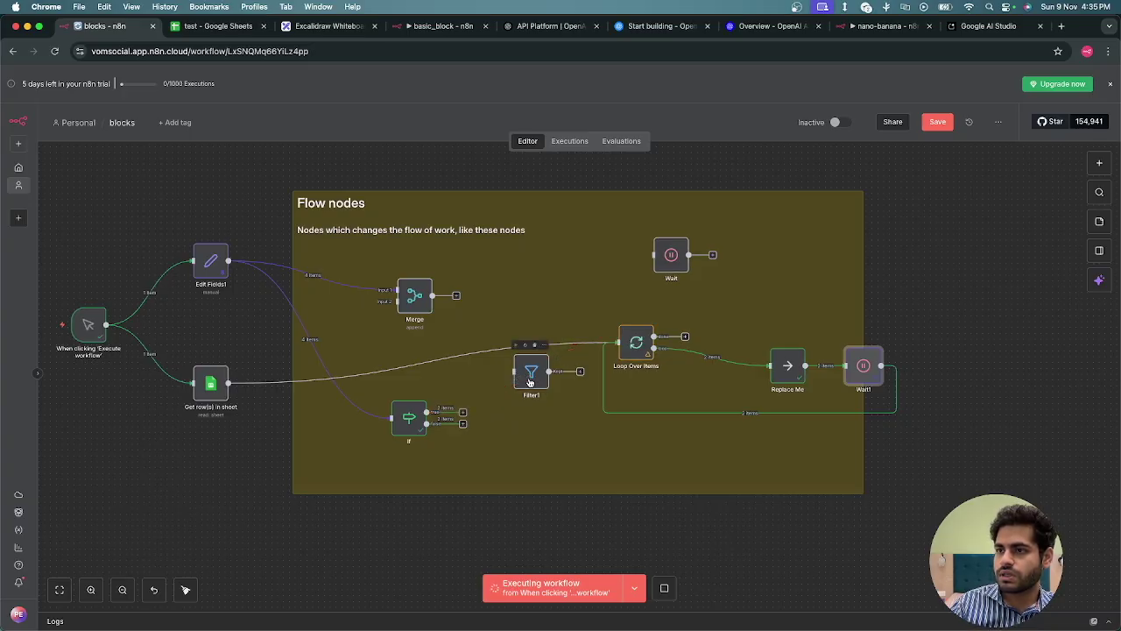
# Step: Move the Filter1 node below the new connection and delete the manual trigger's connection to Edit Fields1
pyautogui.moveTo(537, 377); pyautogui.dragTo(537, 464)
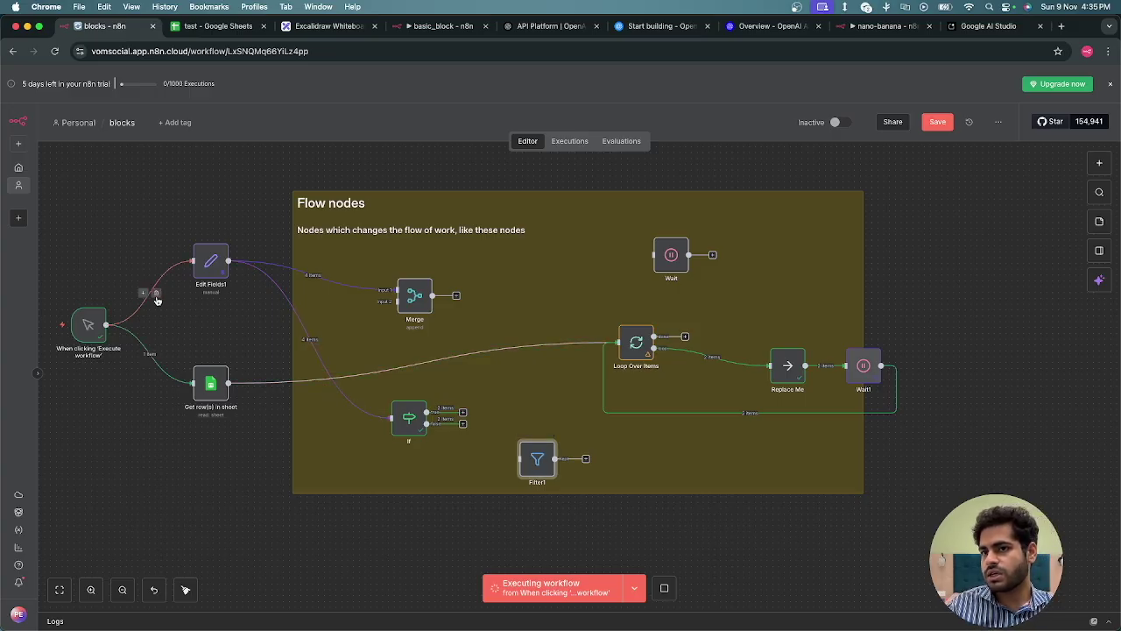
pyautogui.click(156, 293)
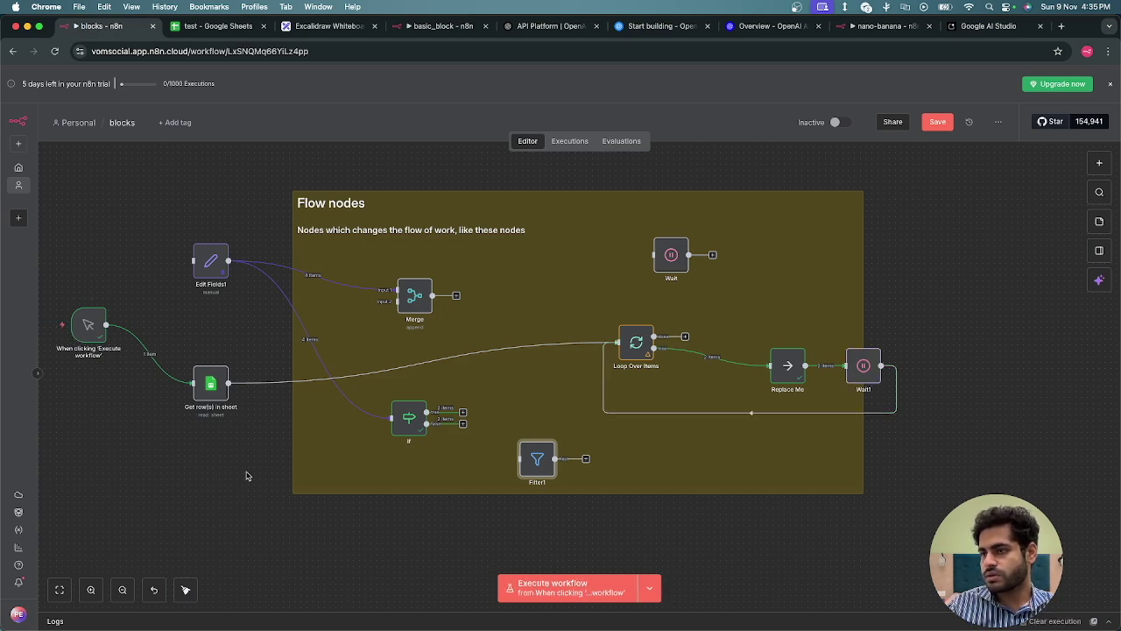
# Step: Set the Wait1 node's Wait Unit to Seconds and its Wait Amount to 10.00, and return to the canvas
pyautogui.doubleClick(850, 370)
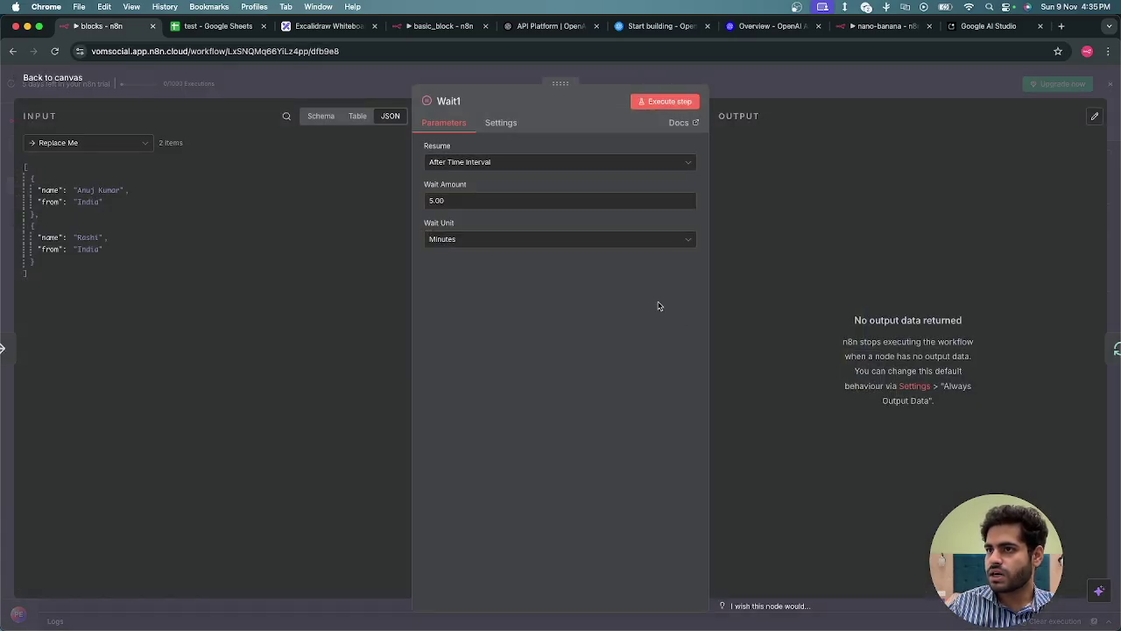
pyautogui.click(510, 240)
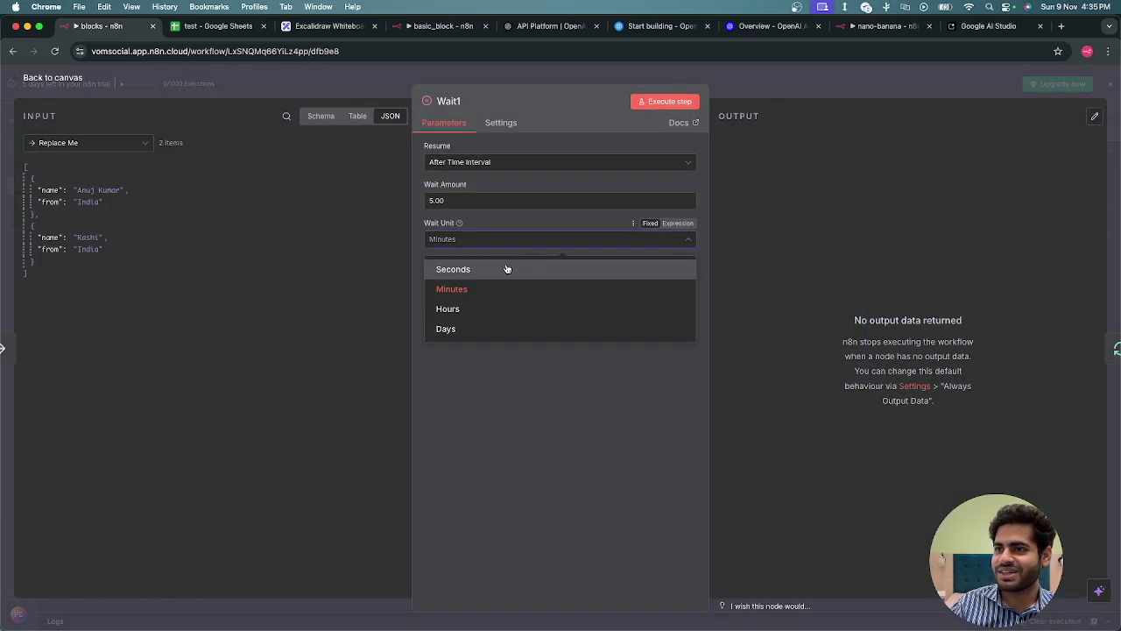
pyautogui.click(506, 269)
pyautogui.doubleClick(436, 200)
pyautogui.write('10')
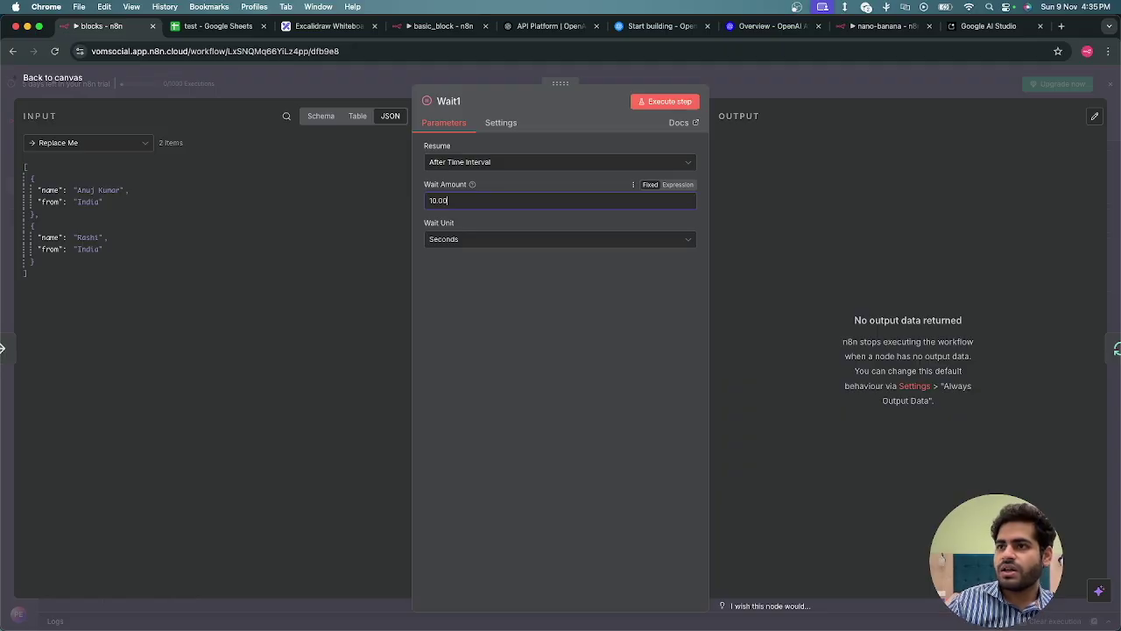
pyautogui.write('00')
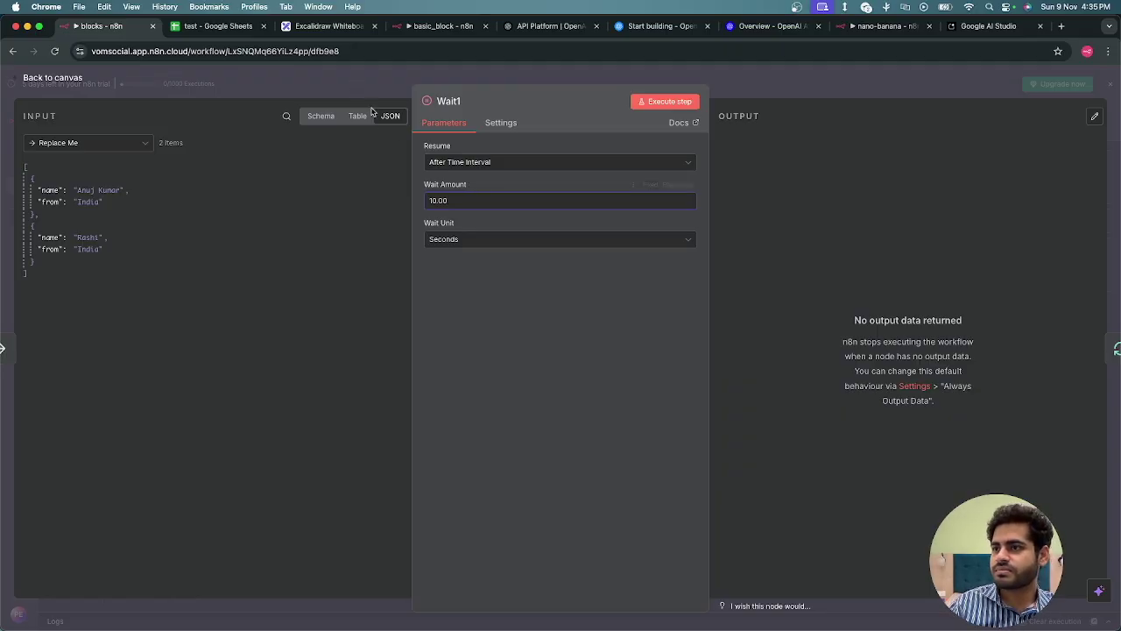
pyautogui.click(354, 87)
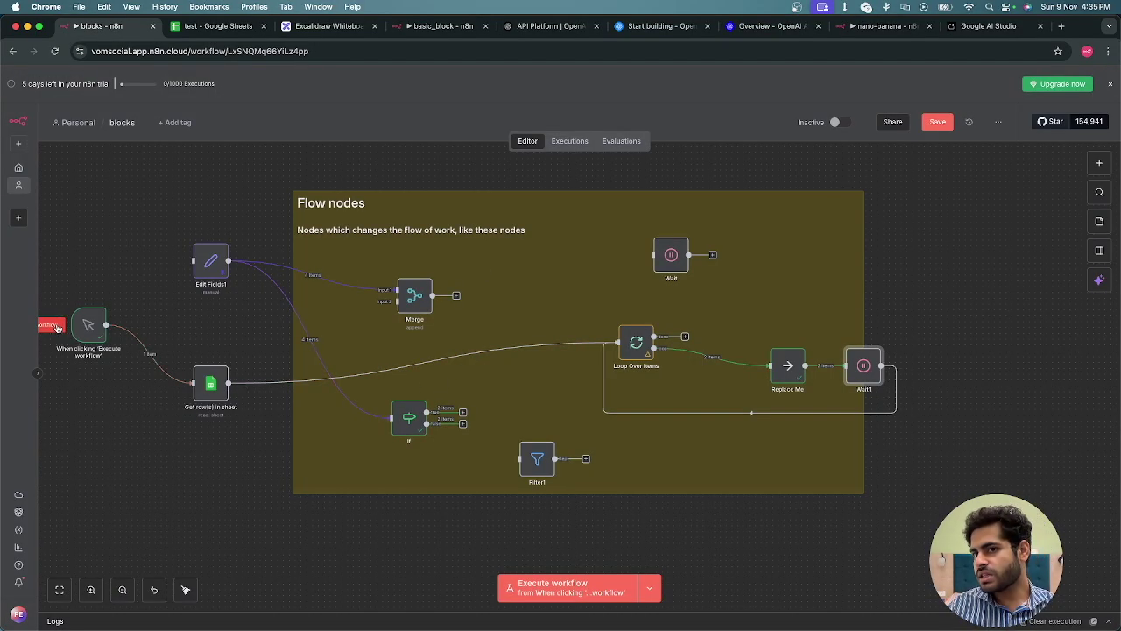
# Step: Set the Loop Over Items node's Batch Size to 4 and return to the canvas
pyautogui.click(635, 348)
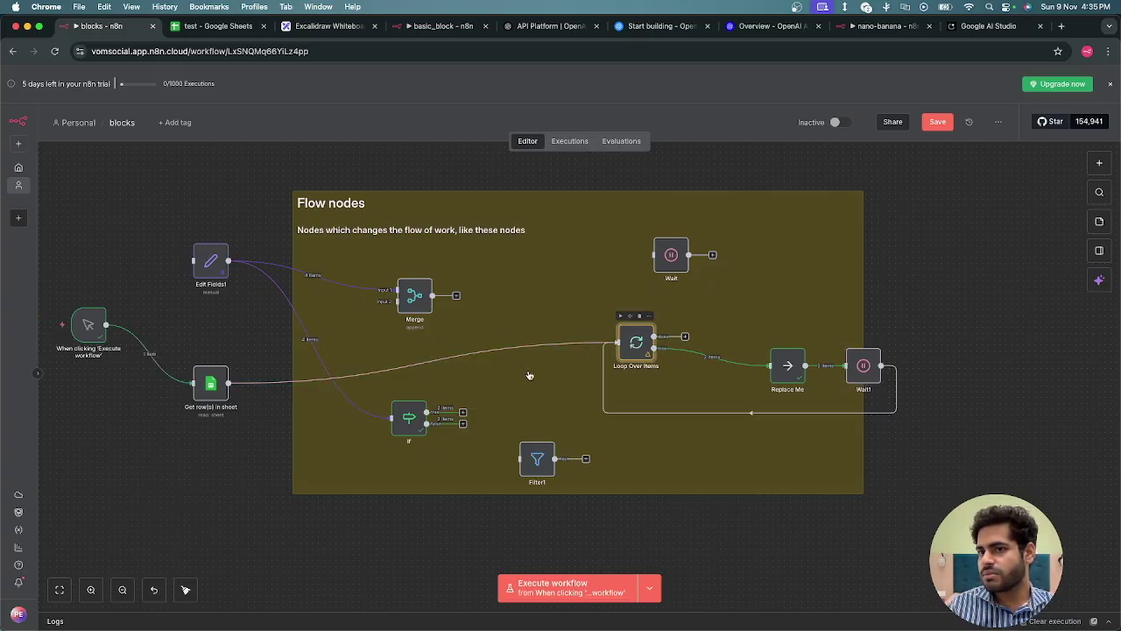
pyautogui.press('Return')
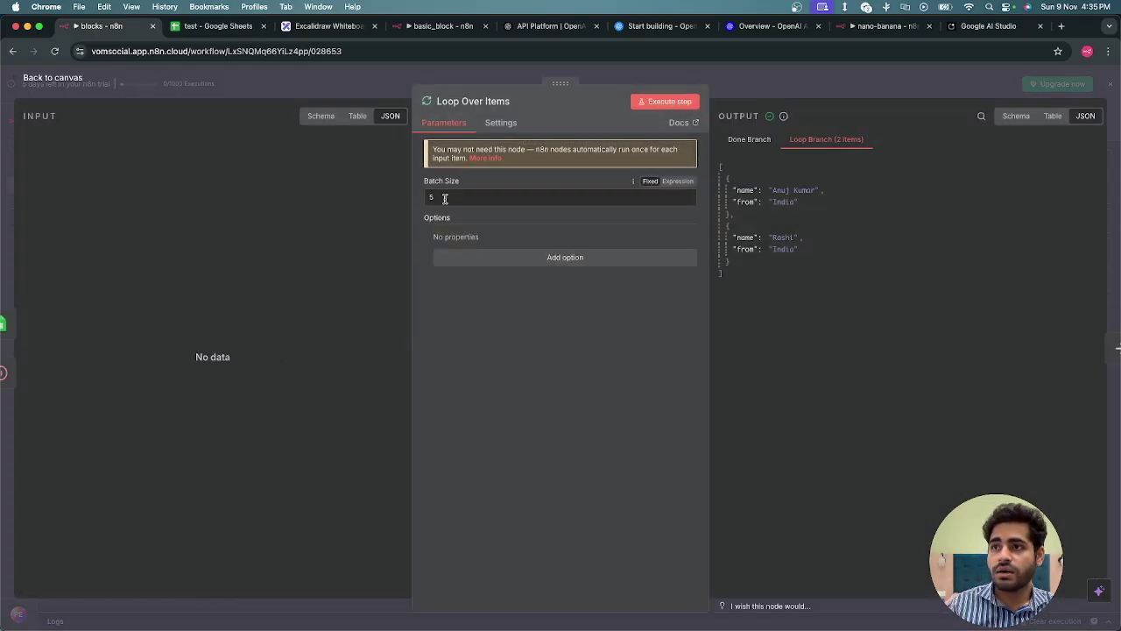
pyautogui.write('5')
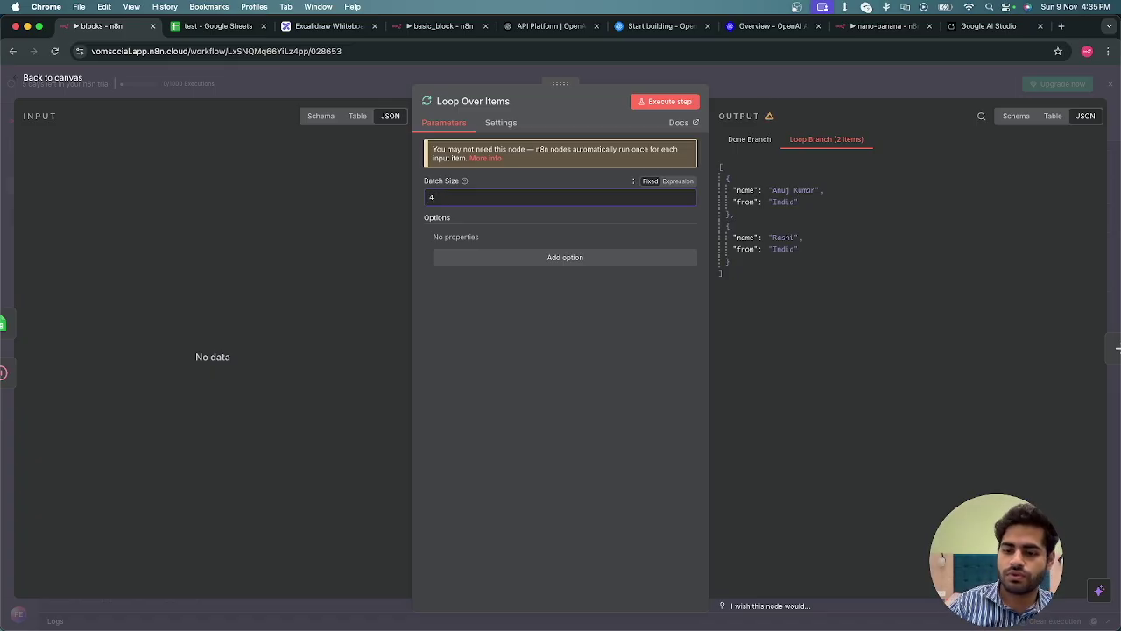
pyautogui.press('Escape')
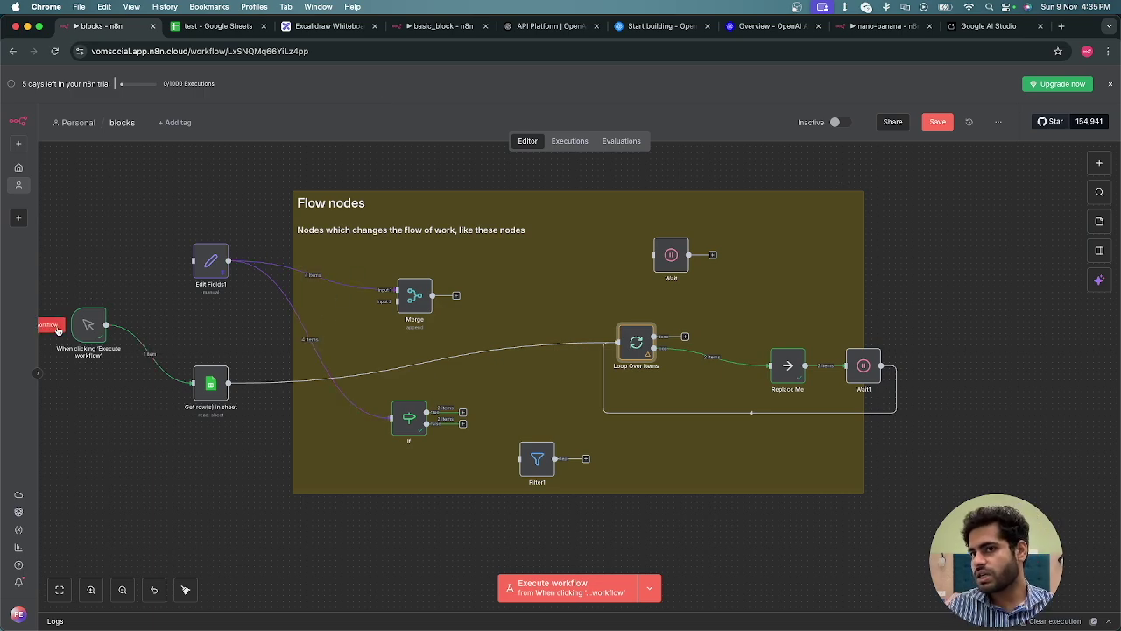
# Step: Execute the workflow from the manual trigger and review the Loop Over Items node's Done Branch output
pyautogui.click(58, 327)
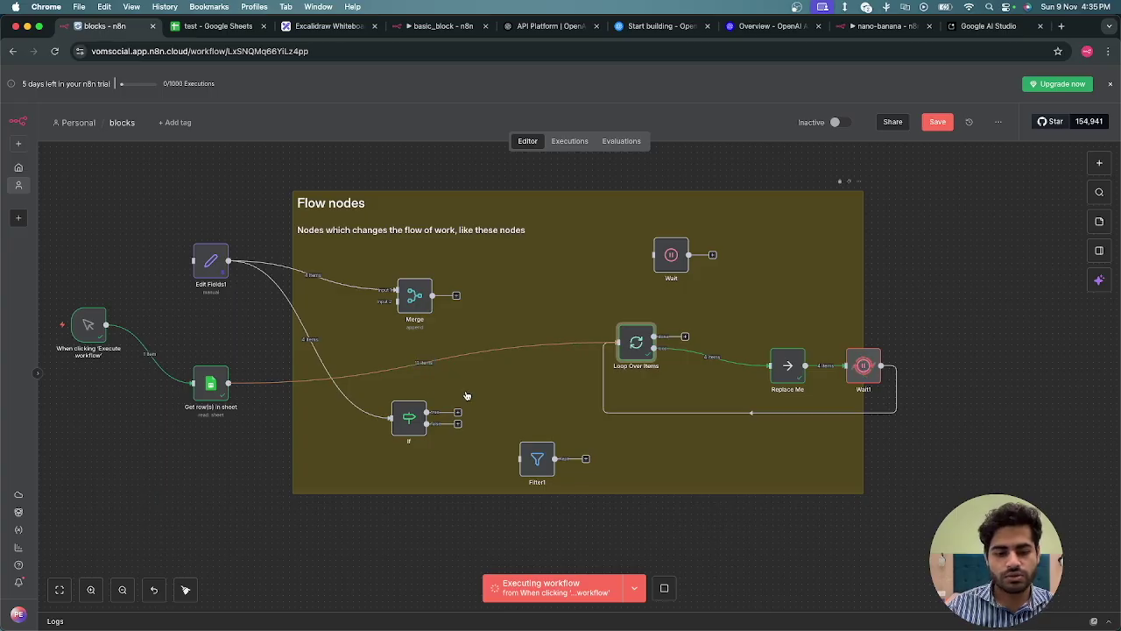
pyautogui.scroll(3, 466, 395)
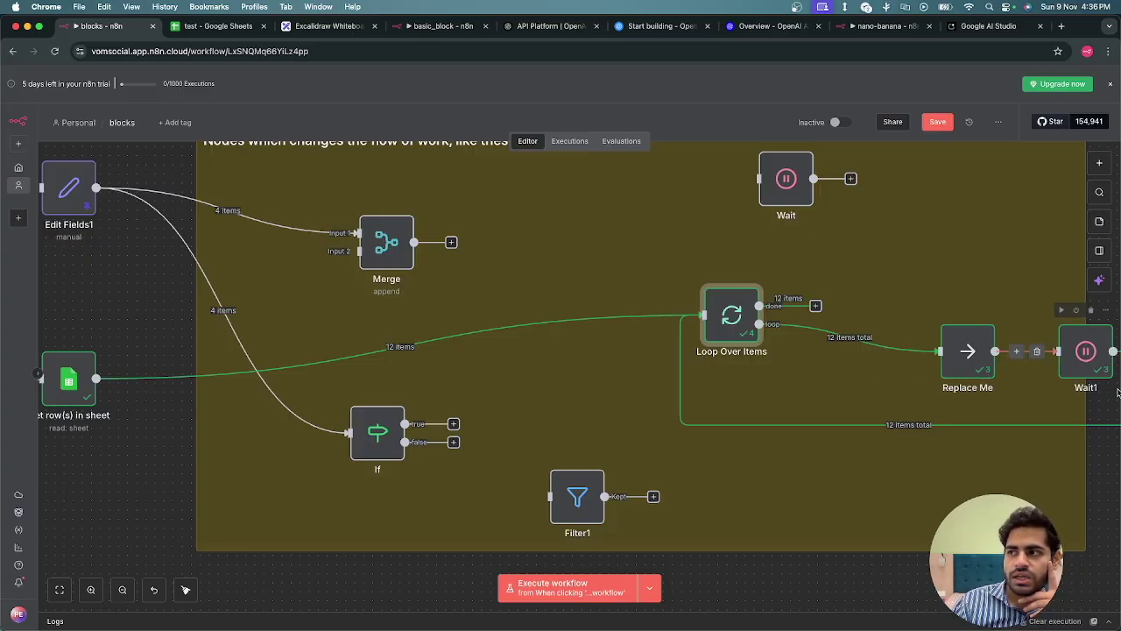
pyautogui.doubleClick(747, 317)
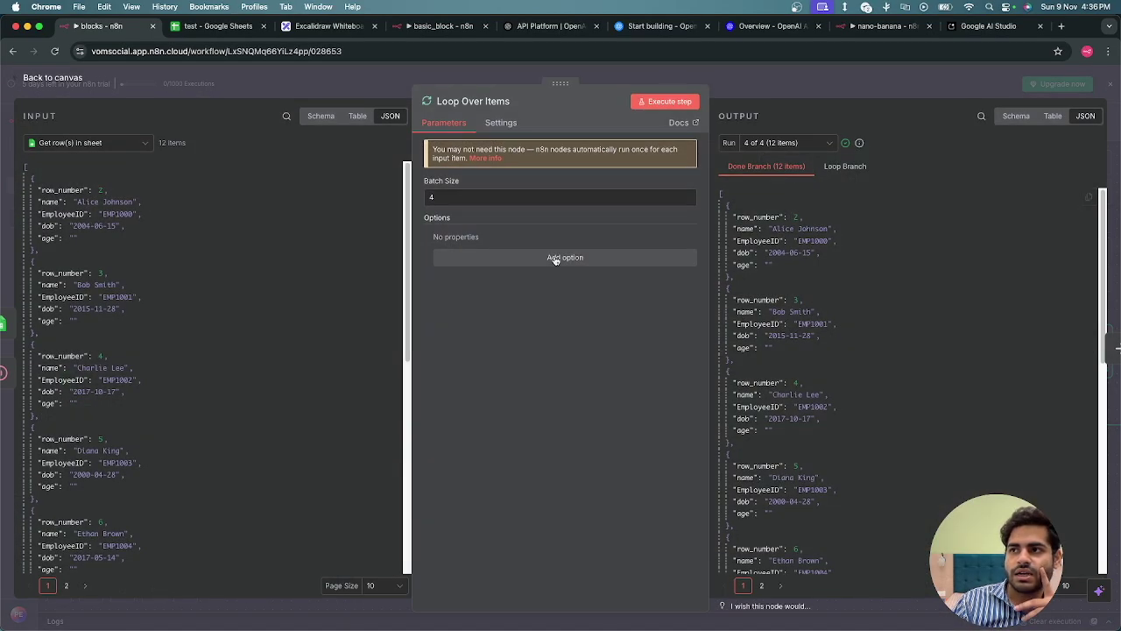
pyautogui.click(855, 93)
# Step: Delete the AI Agent node that overlaps the Important Node section below the Flow nodes section
pyautogui.hscroll(3, 864, 320)
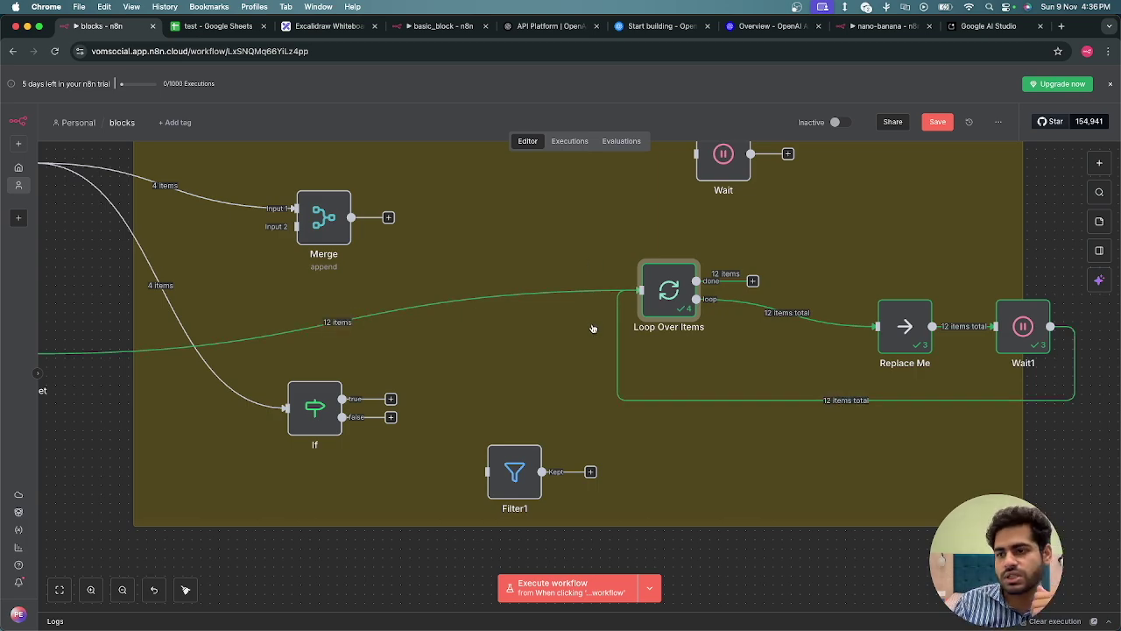
pyautogui.hscroll(-2, 593, 329)
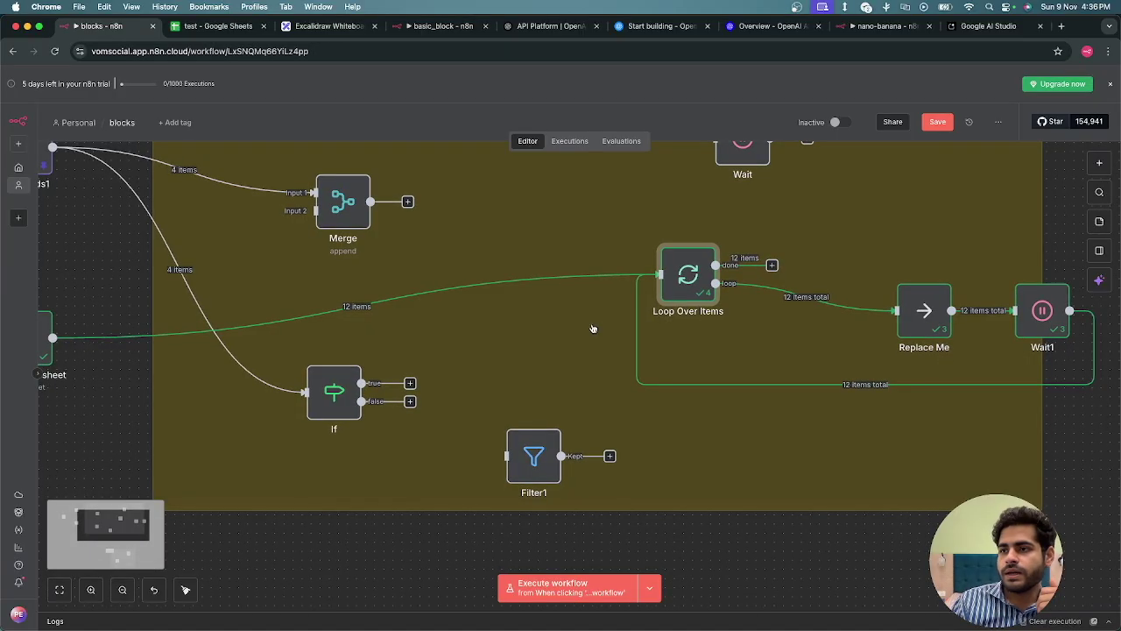
pyautogui.scroll(-2, 593, 328)
pyautogui.scroll(-10, 593, 328)
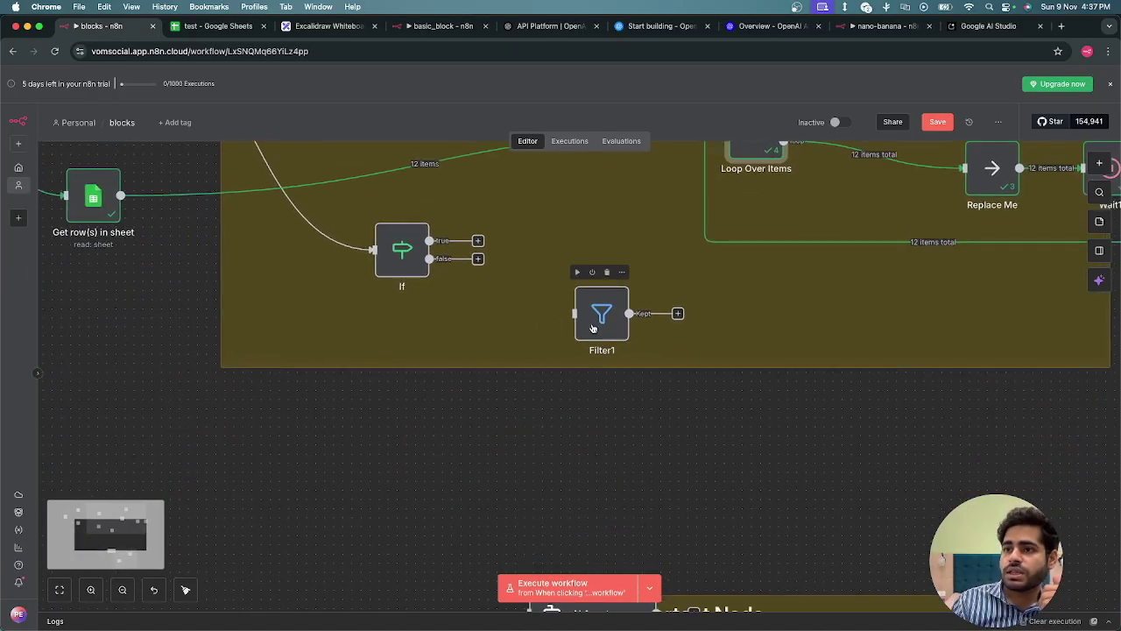
pyautogui.hscroll(2, 591, 328)
pyautogui.click(526, 398)
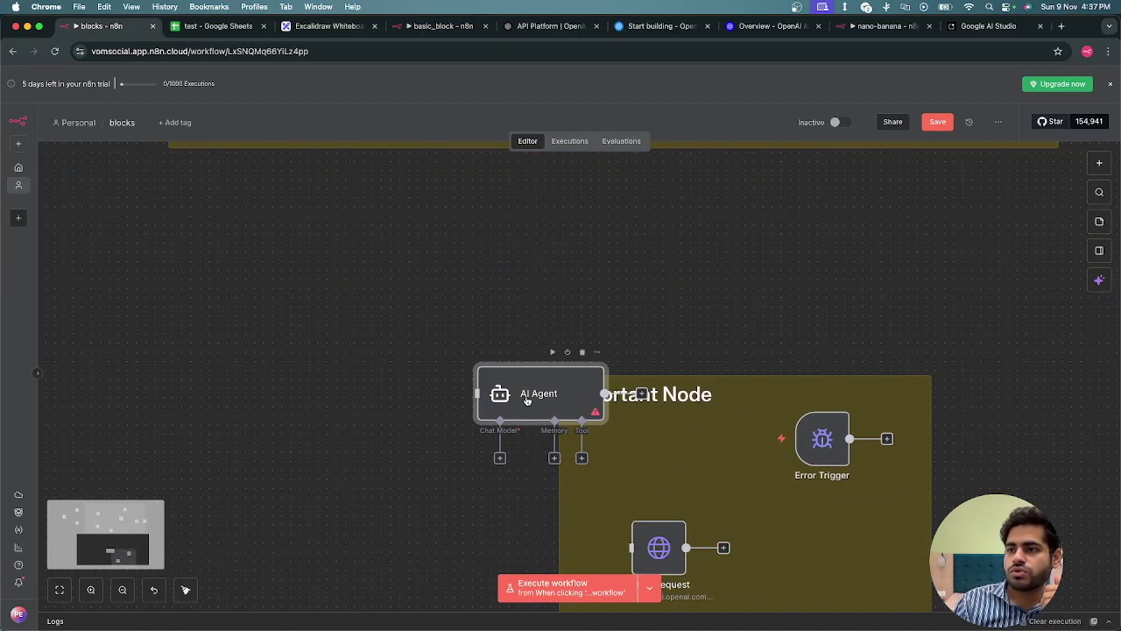
pyautogui.press('Delete')
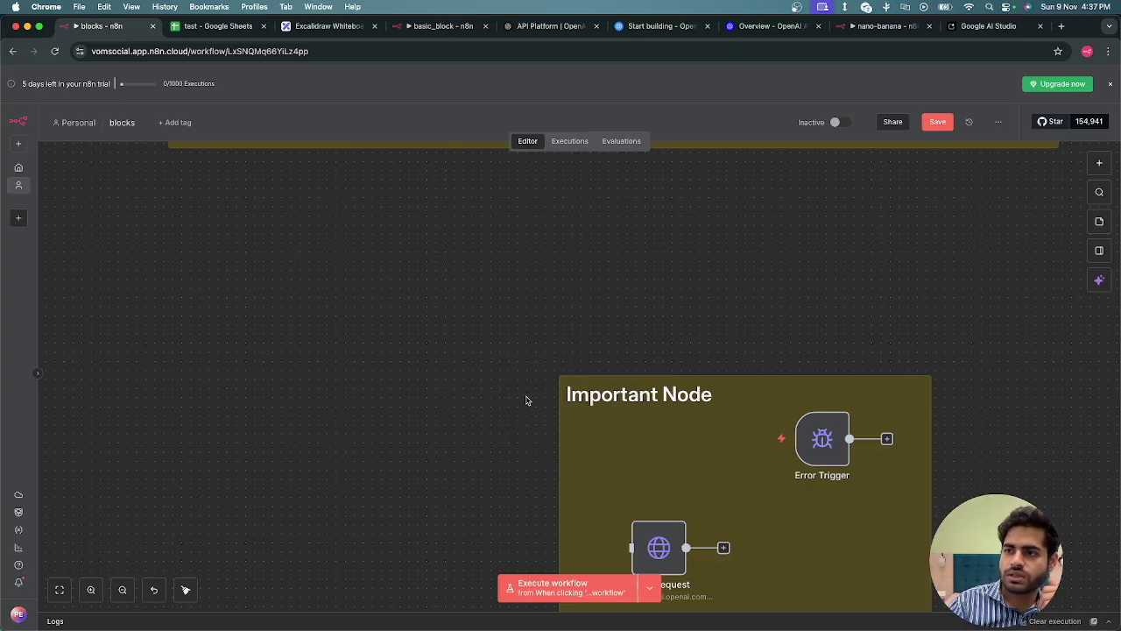
# Step: Look over the Important Node section's HTTP Request and Error Trigger nodes and the overall layout of the workflow sections
pyautogui.scroll(-3, 526, 400)
pyautogui.hscroll(4, 526, 400)
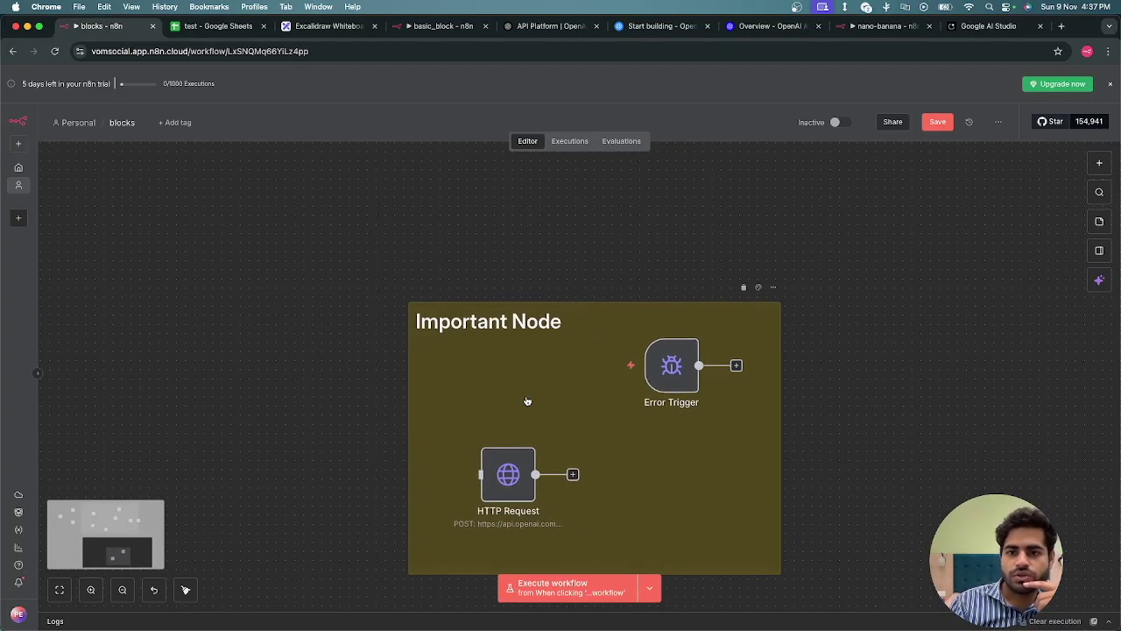
pyautogui.scroll(-1, 527, 400)
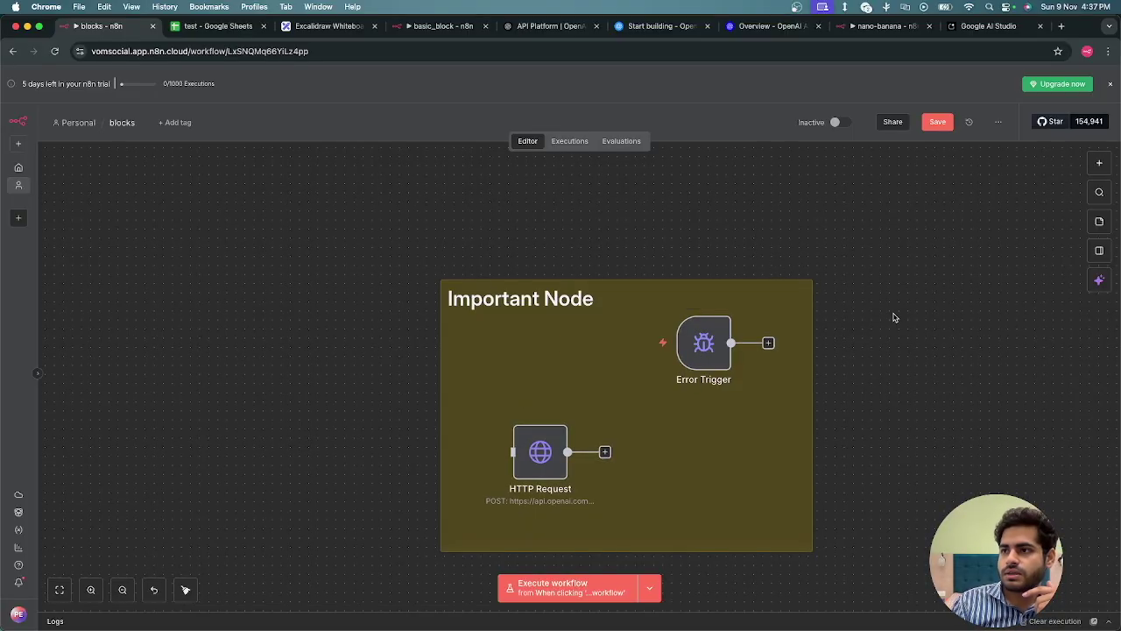
pyautogui.scroll(4, 893, 315)
pyautogui.scroll(-8, 893, 314)
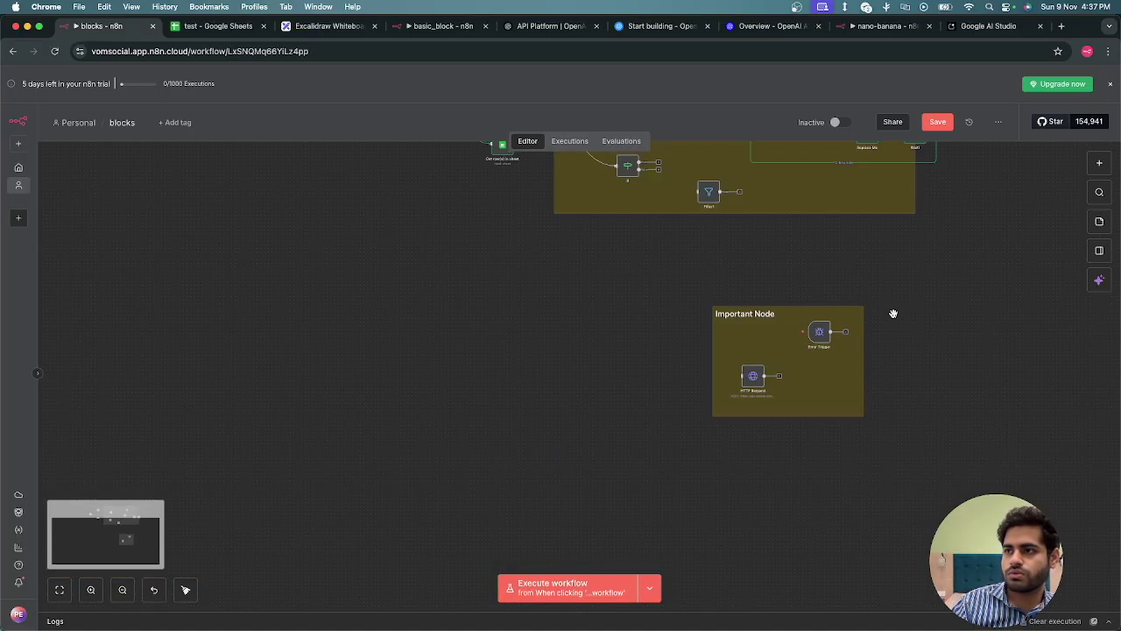
pyautogui.scroll(-3, 893, 314)
pyautogui.scroll(2, 718, 336)
pyautogui.scroll(-2, 717, 337)
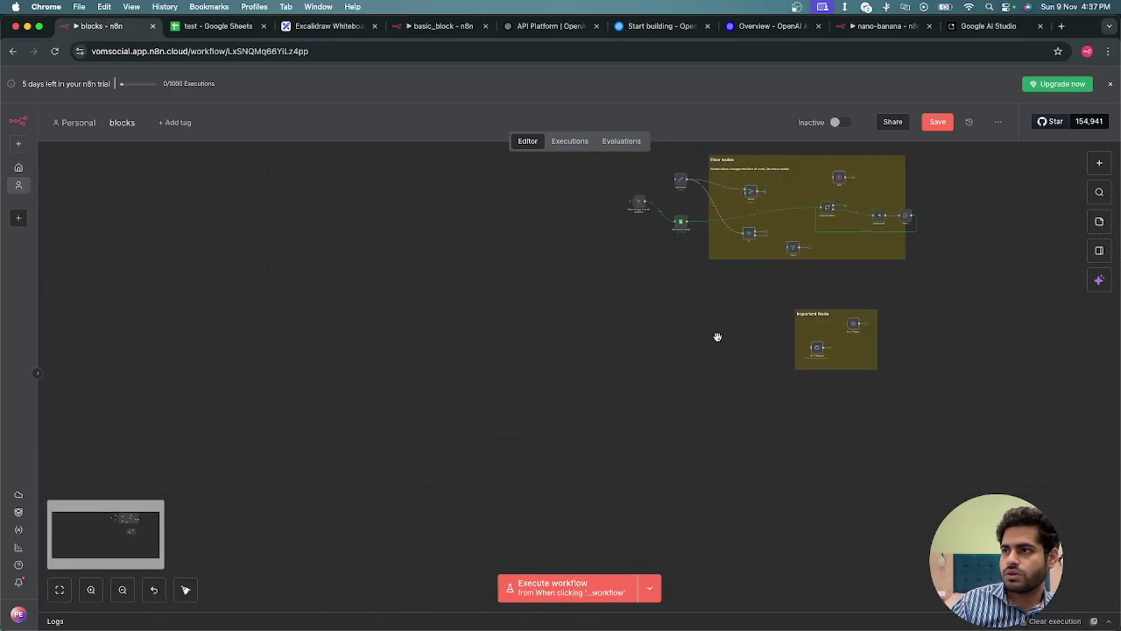
pyautogui.moveTo(753, 293); pyautogui.dragTo(633, 413)
pyautogui.moveTo(443, 220); pyautogui.dragTo(838, 409)
pyautogui.scroll(-1, 839, 409)
pyautogui.scroll(2, 838, 409)
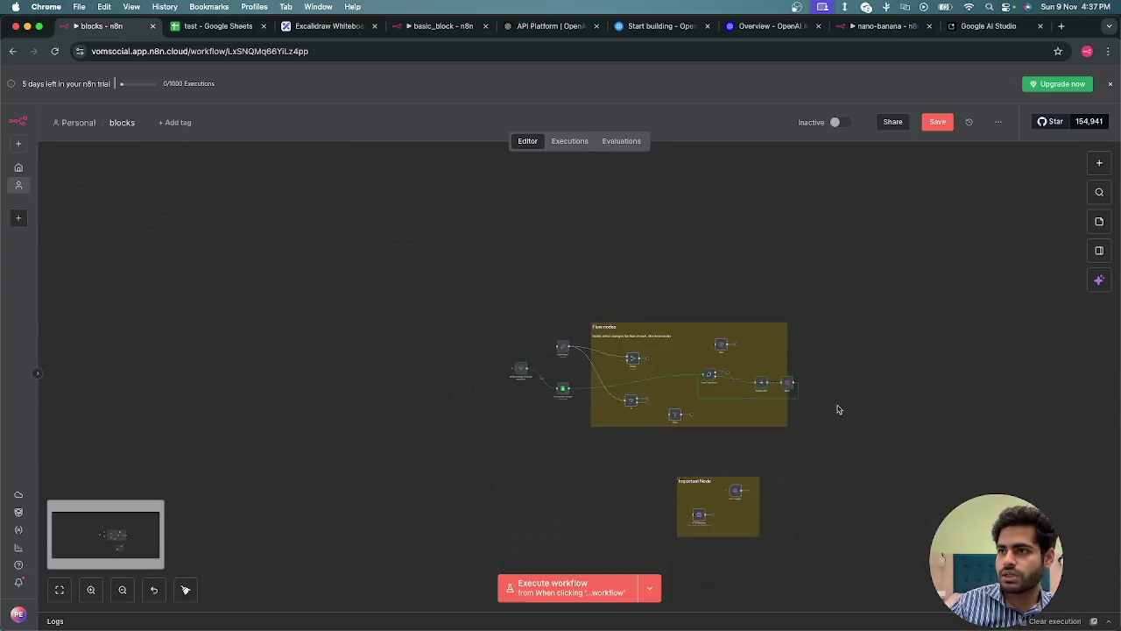
pyautogui.scroll(-2, 838, 409)
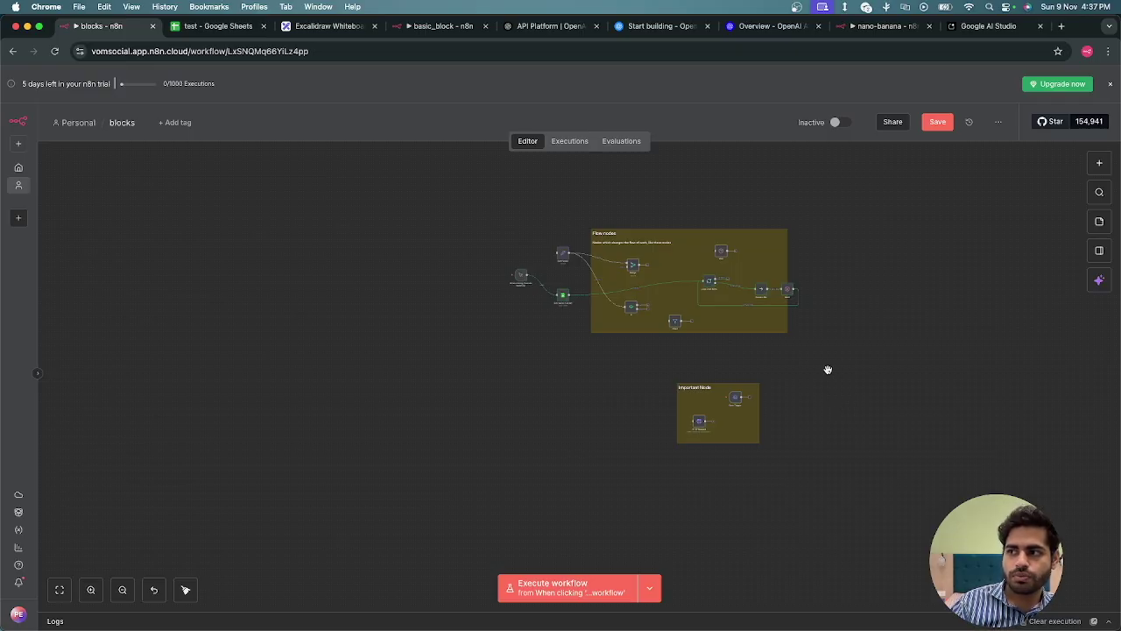
# Step: Select the manual trigger, Edit Fields1, Get row(s) in sheet and the nodes in the Flow nodes section together
pyautogui.moveTo(828, 370); pyautogui.dragTo(712, 454)
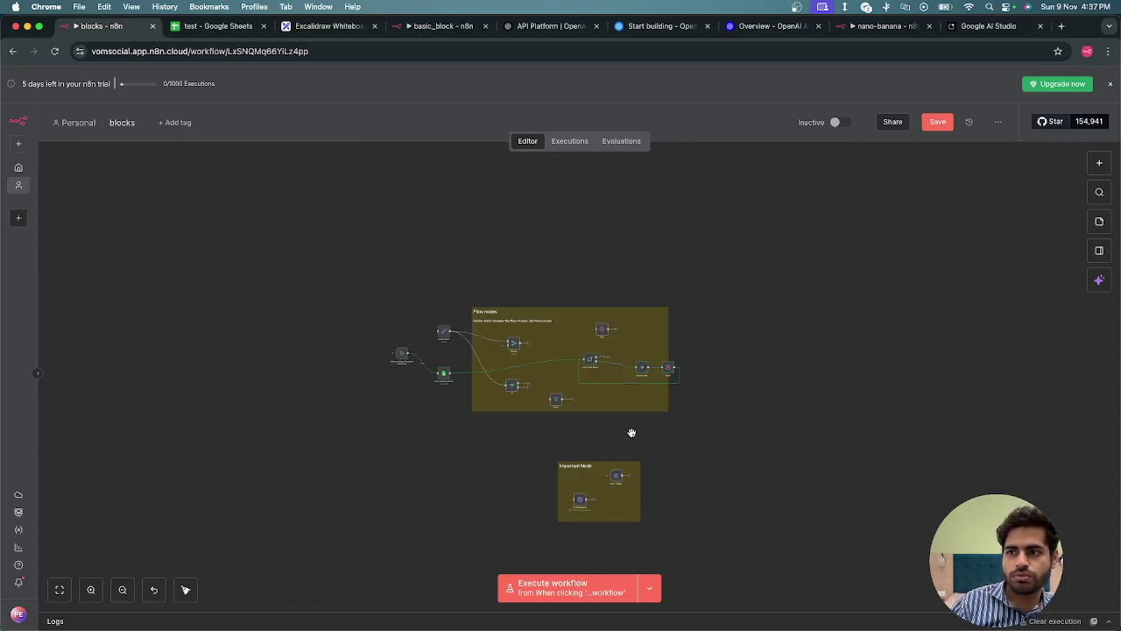
pyautogui.scroll(5, 631, 433)
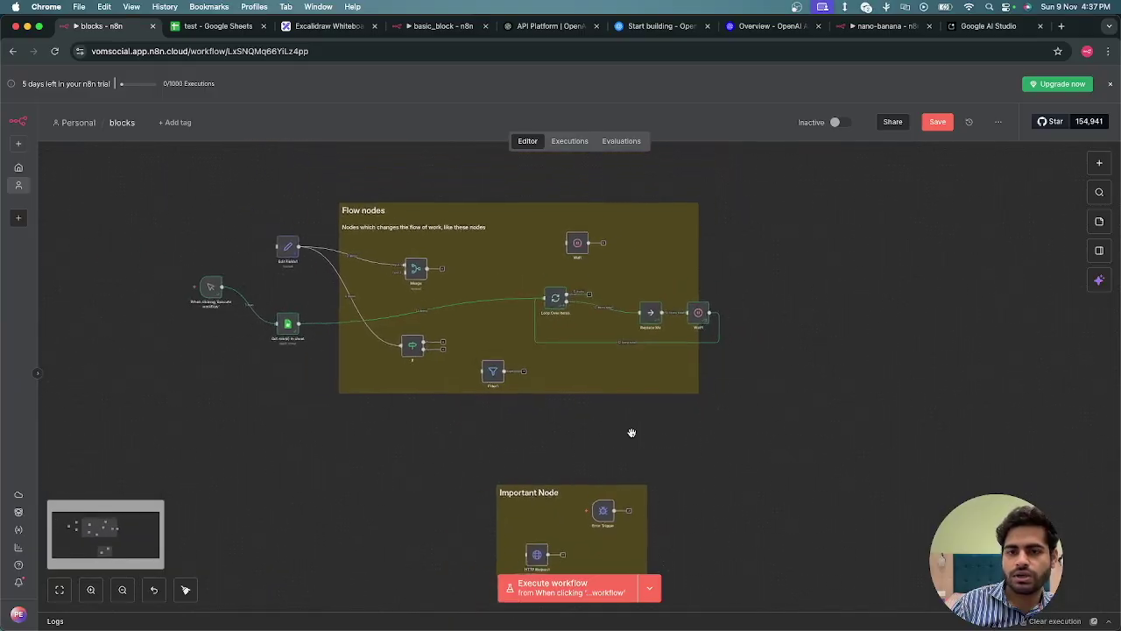
pyautogui.scroll(3, 631, 433)
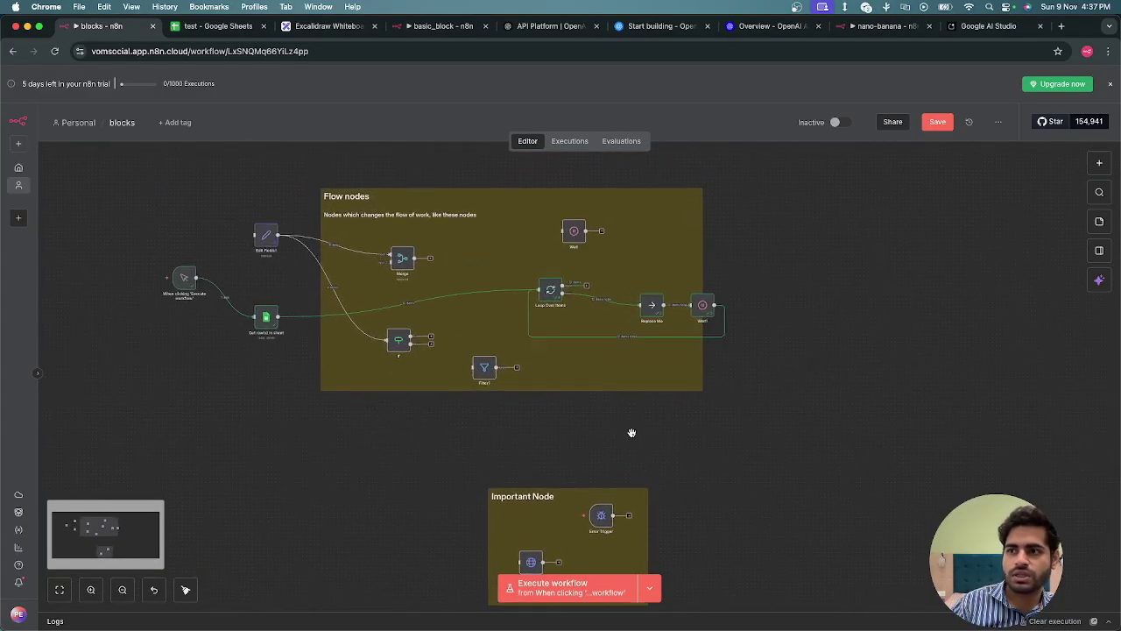
pyautogui.scroll(2, 632, 433)
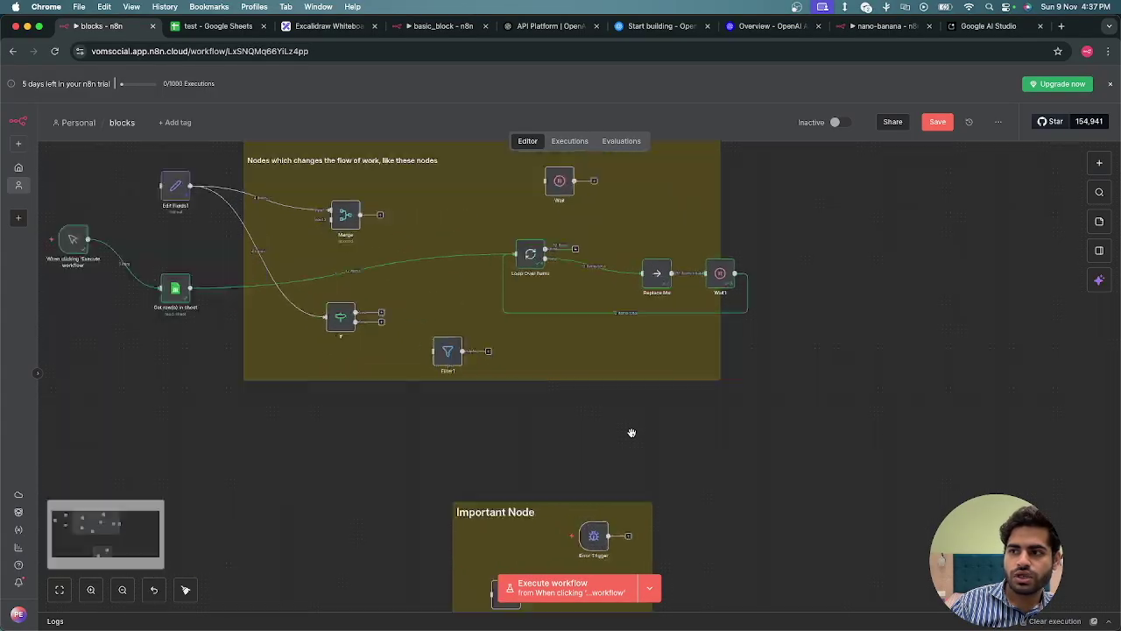
pyautogui.scroll(-3, 631, 432)
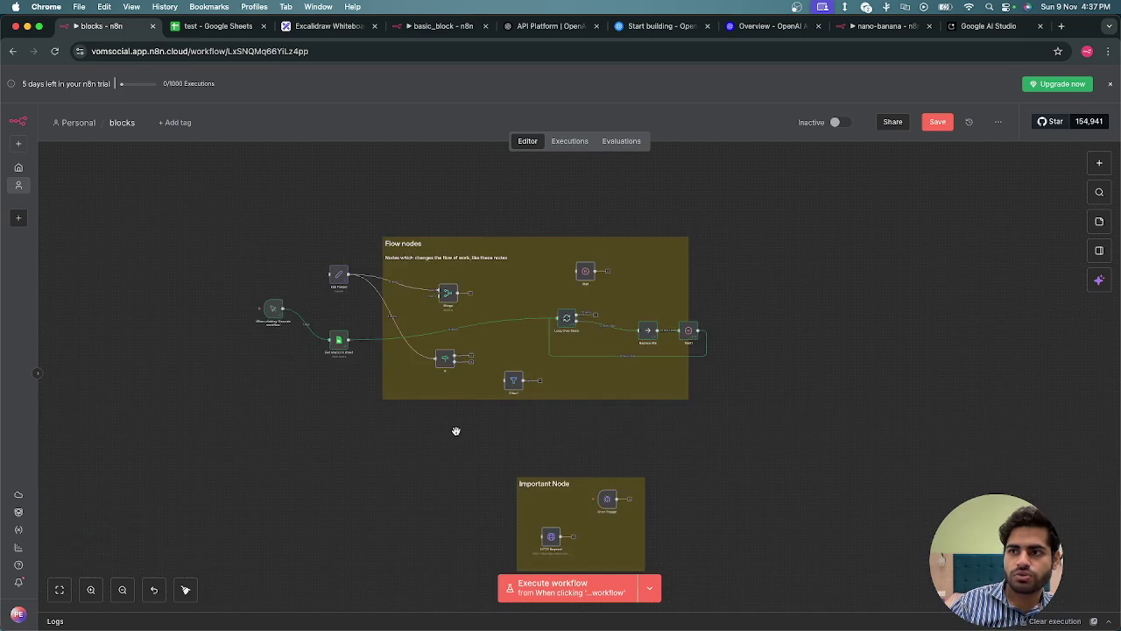
pyautogui.scroll(1, 455, 430)
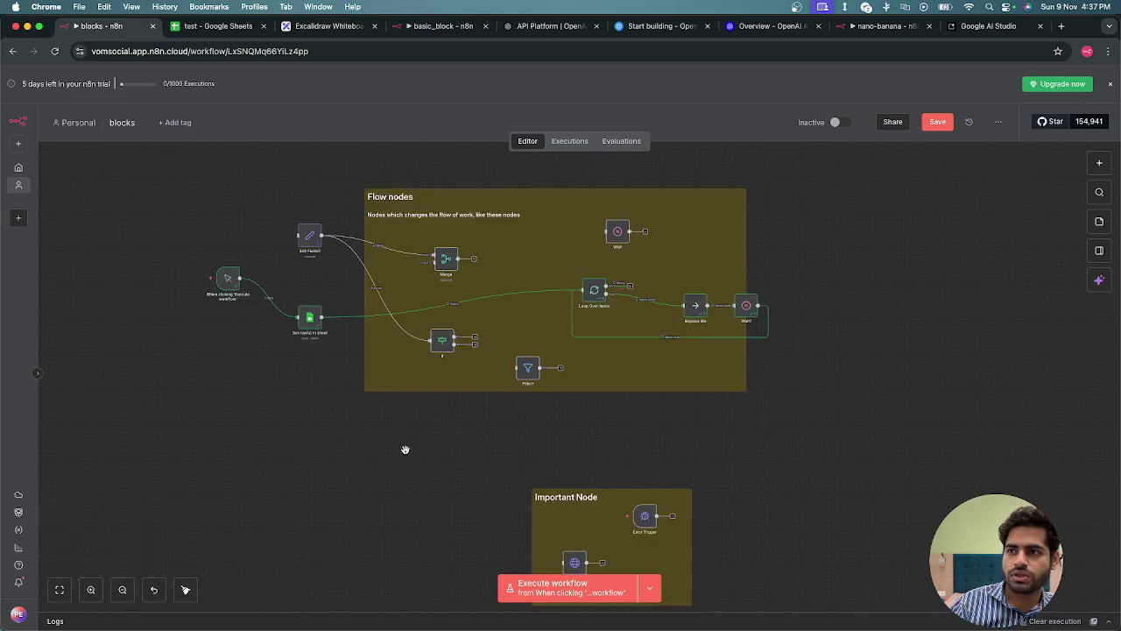
pyautogui.scroll(1, 454, 438)
pyautogui.moveTo(458, 446); pyautogui.dragTo(487, 550)
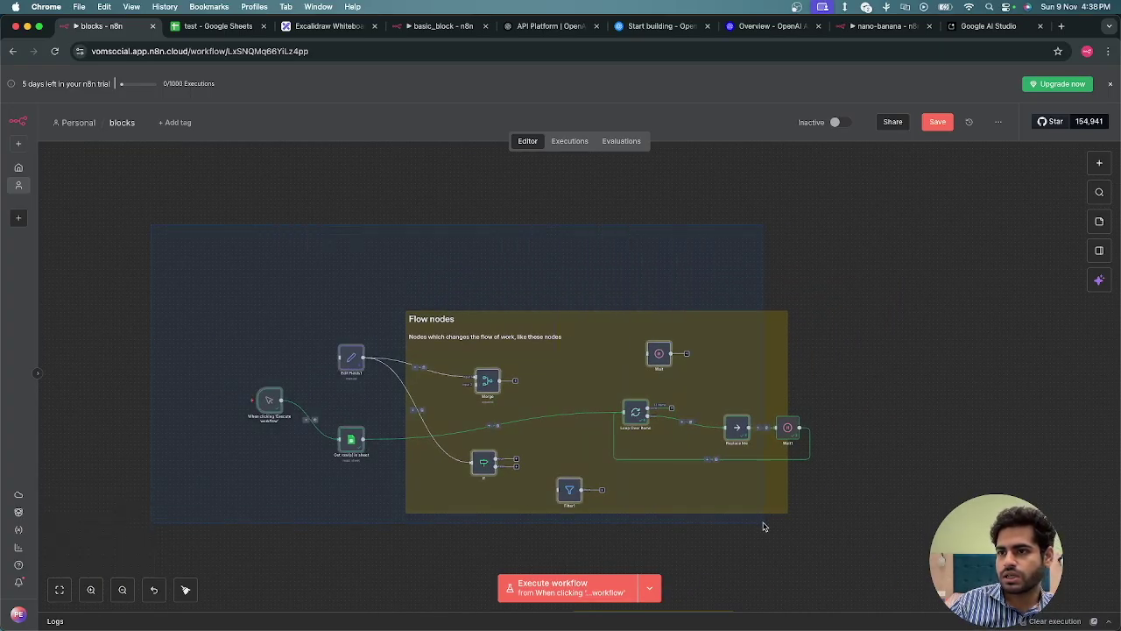